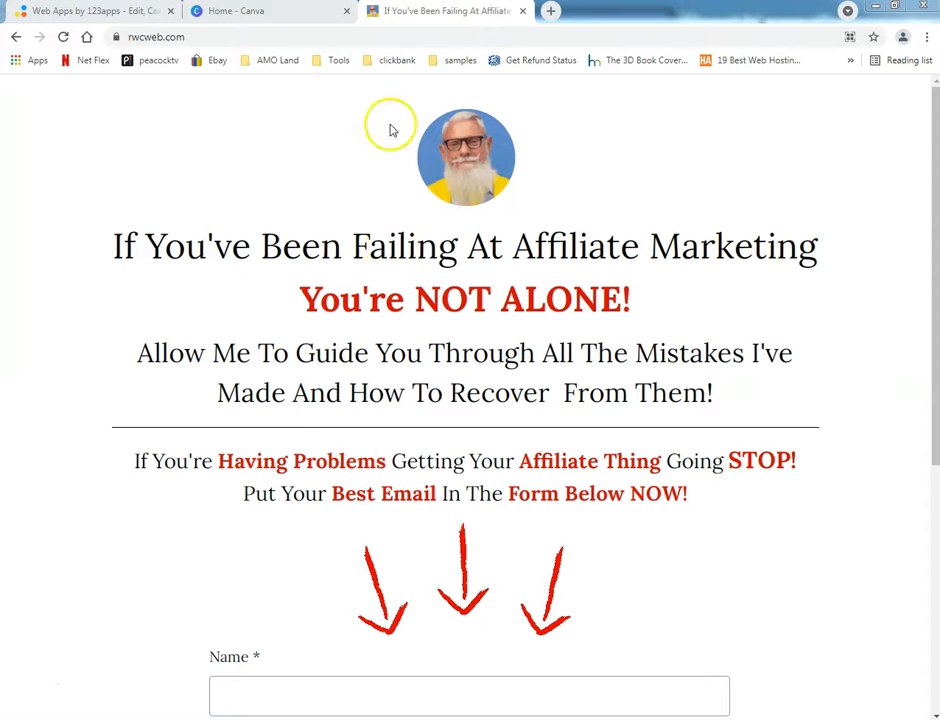
# Look through the rwcweb.com landing page, from its headline down to the name and email sign-up form.
pyautogui.click(155, 38)
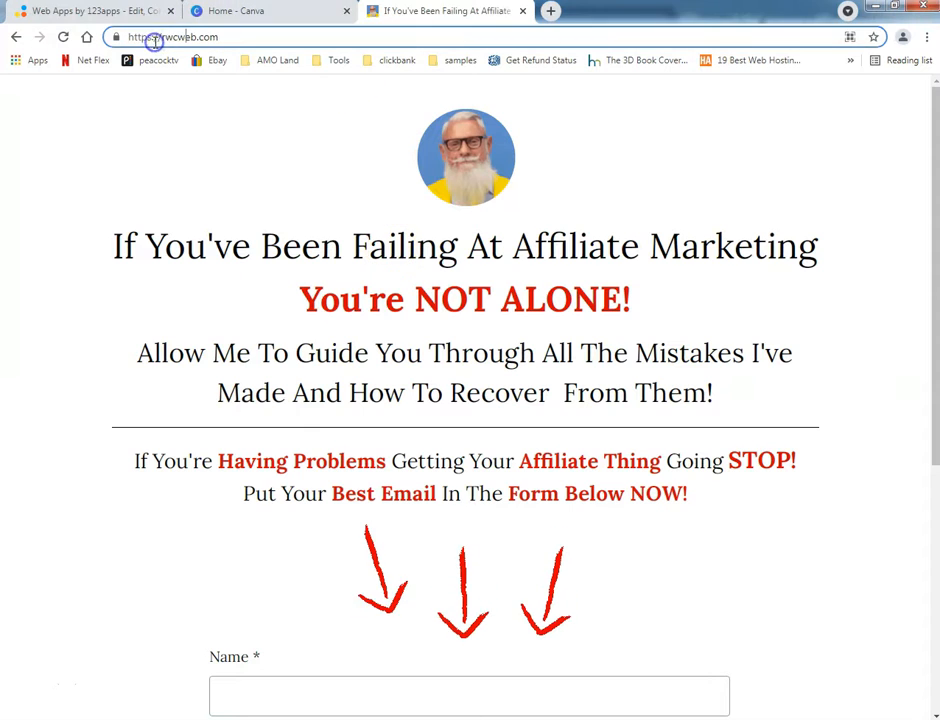
pyautogui.click(120, 154)
pyautogui.scroll(-1, 120, 154)
pyautogui.scroll(-3, 120, 156)
pyautogui.click(106, 169)
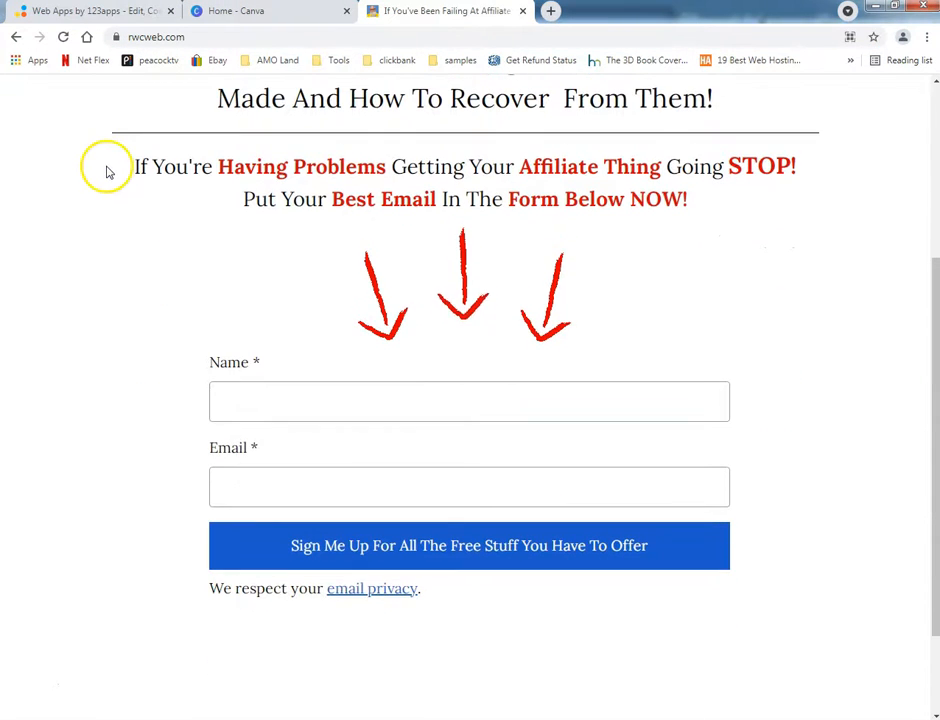
pyautogui.scroll(3, 110, 172)
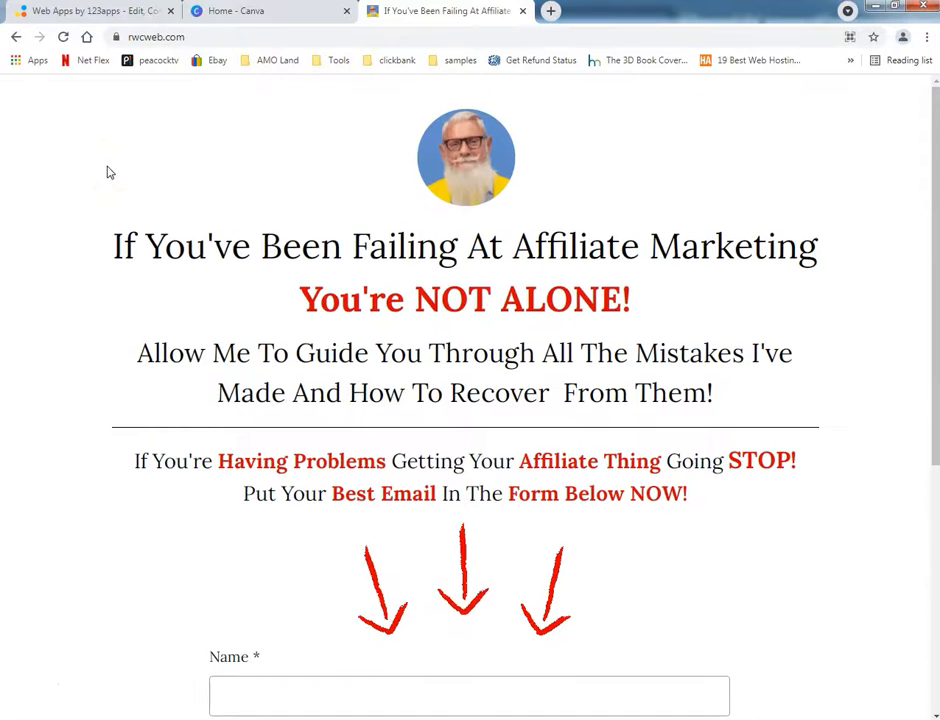
pyautogui.click(112, 134)
# Switch to the 123apps site and look through its video, audio, PDF, converter and utility tools.
pyautogui.click(103, 12)
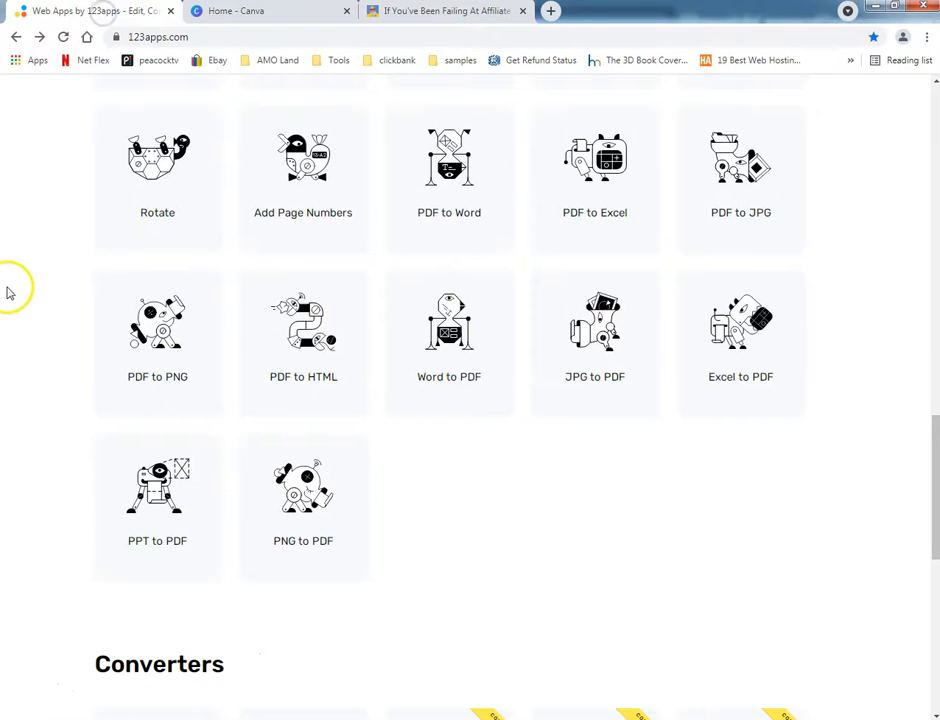
pyautogui.scroll(10, 12, 295)
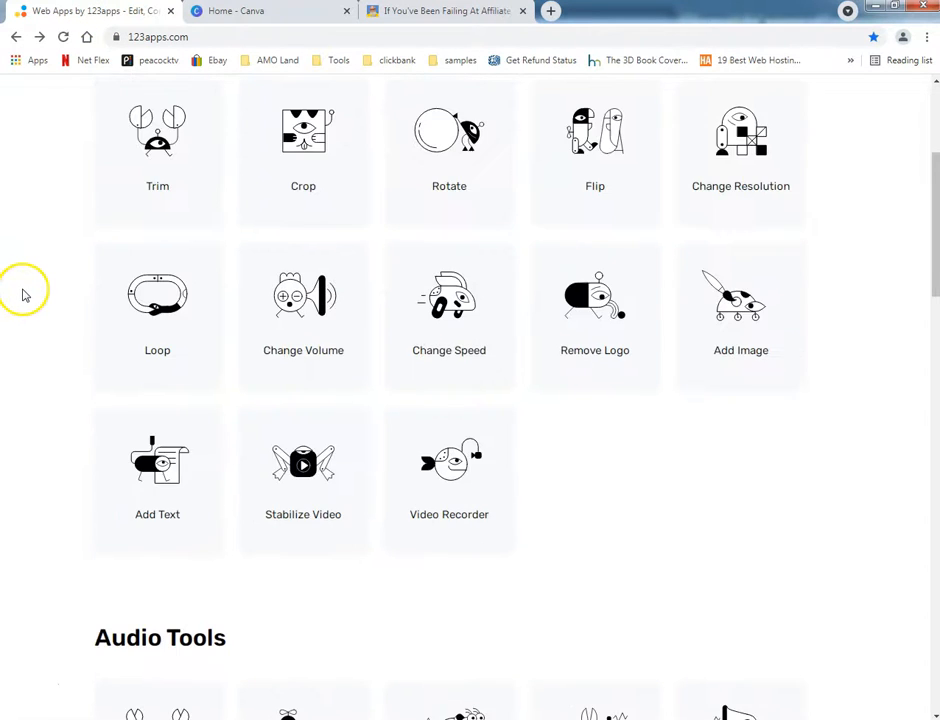
pyautogui.scroll(3, 25, 295)
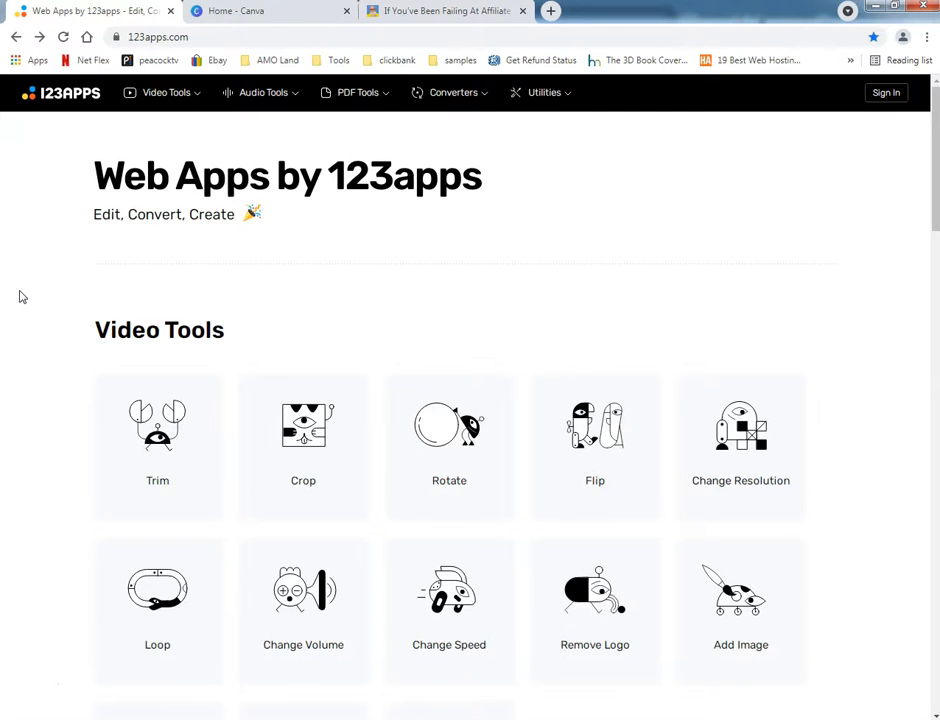
pyautogui.scroll(-10, 22, 297)
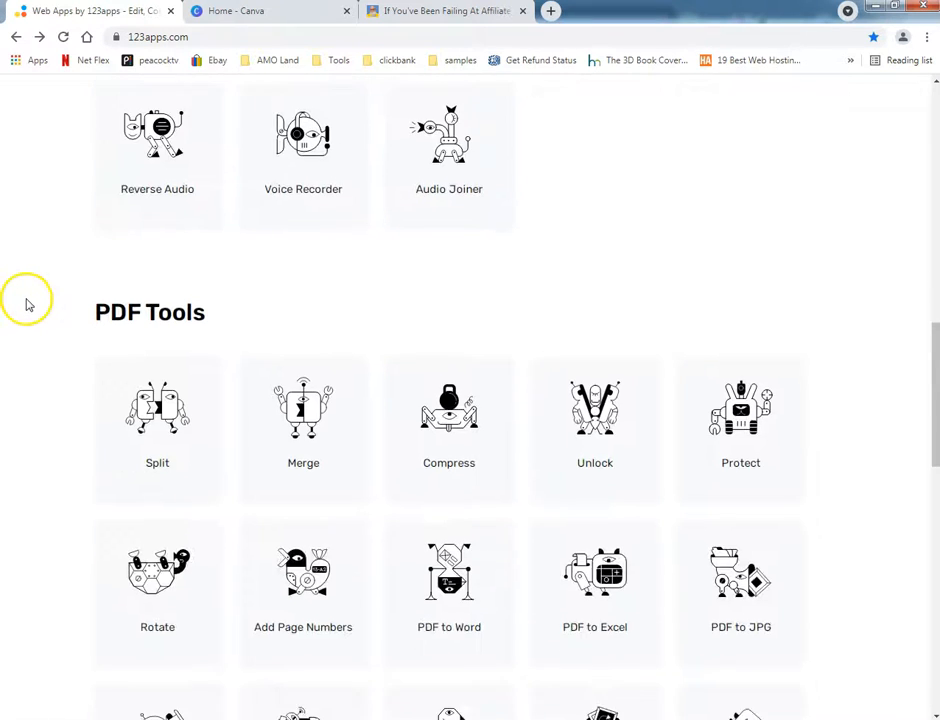
pyautogui.scroll(-10, 28, 305)
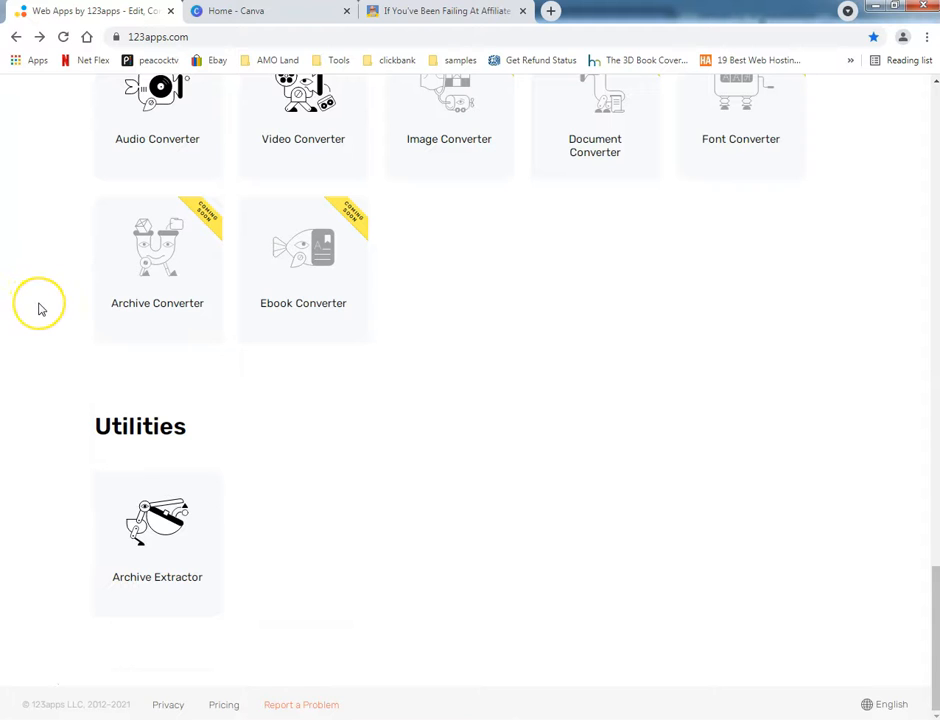
pyautogui.scroll(5, 35, 307)
pyautogui.scroll(2, 34, 309)
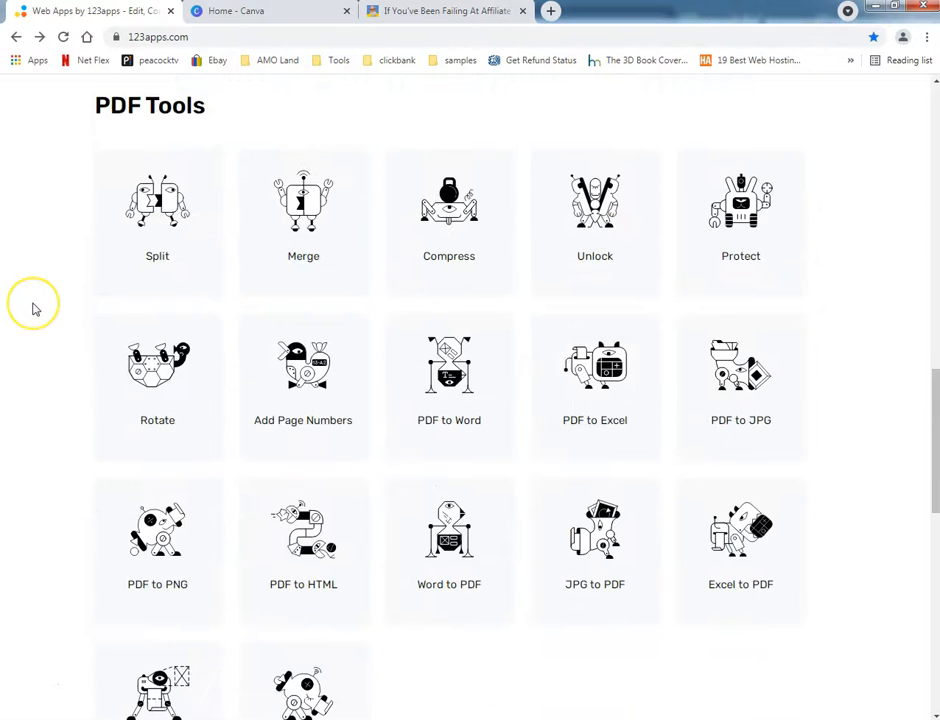
pyautogui.scroll(-1, 33, 309)
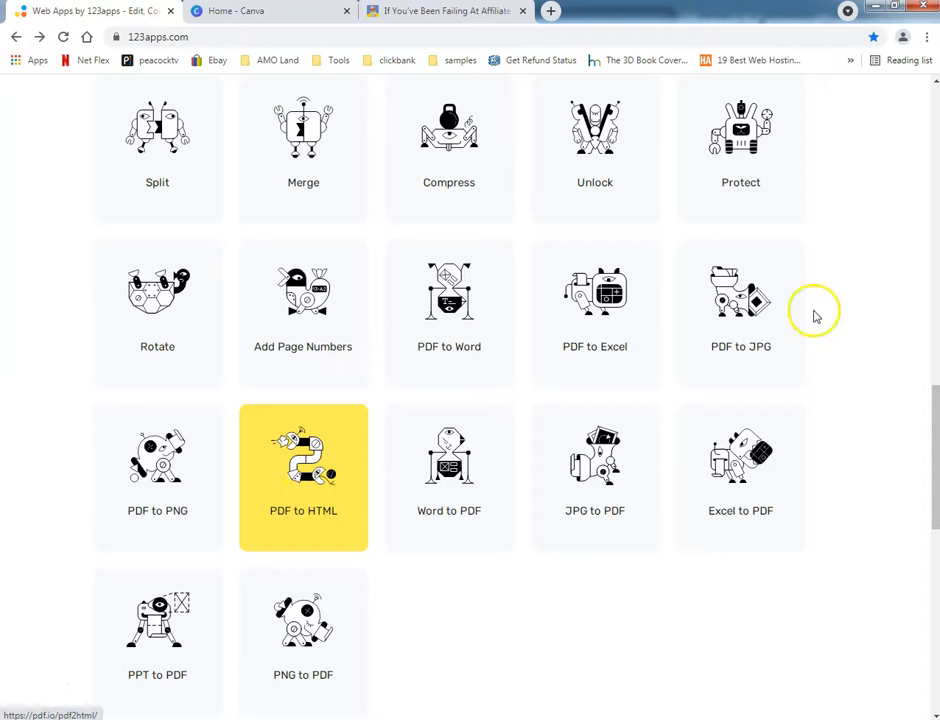
# Open rwcwebblog.webstarts.com in a new browser tab and look through the blog's home page.
pyautogui.click(550, 11)
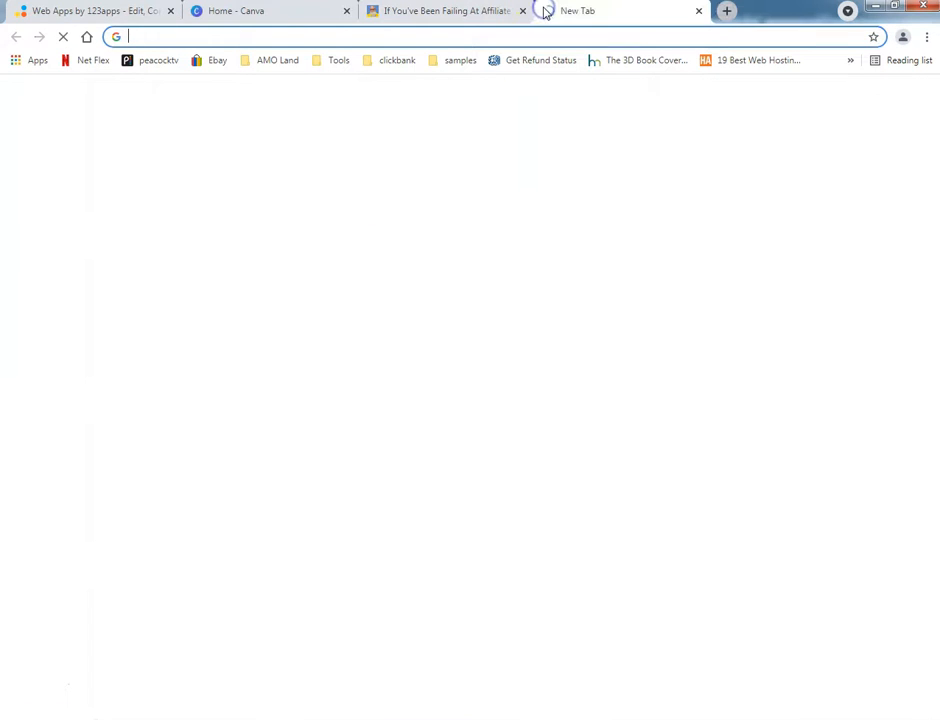
pyautogui.write('rwcwebbl')
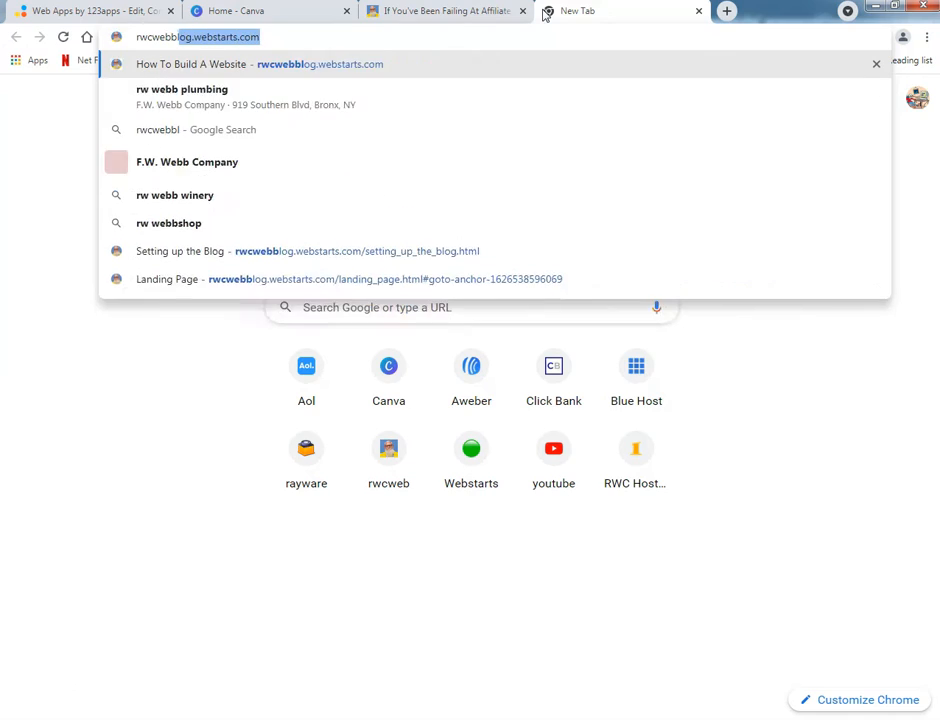
pyautogui.write('o')
pyautogui.press('Return')
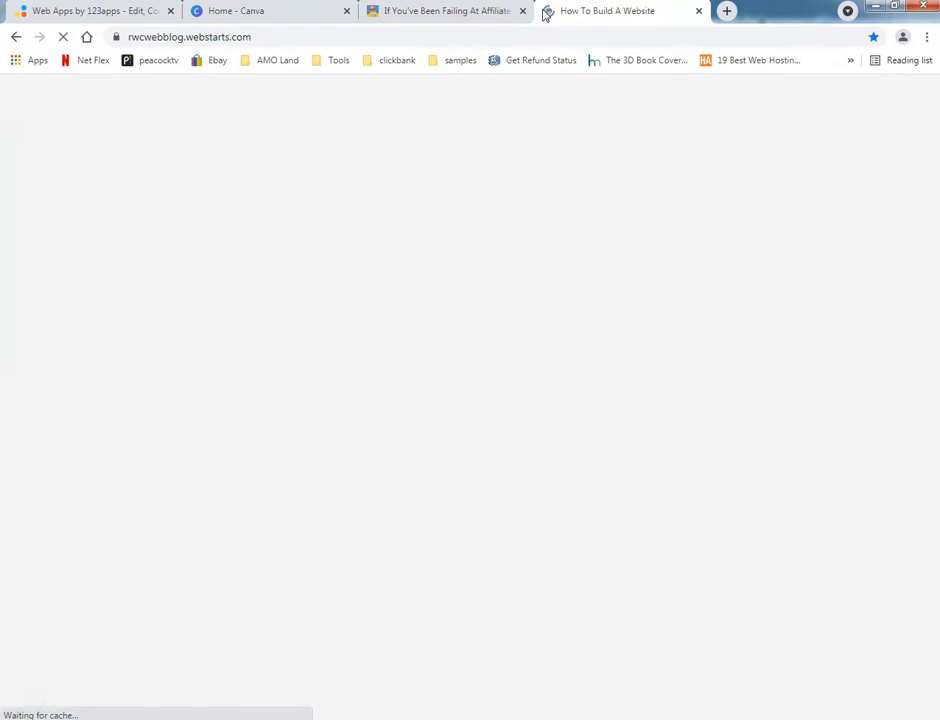
pyautogui.scroll(-7, 569, 241)
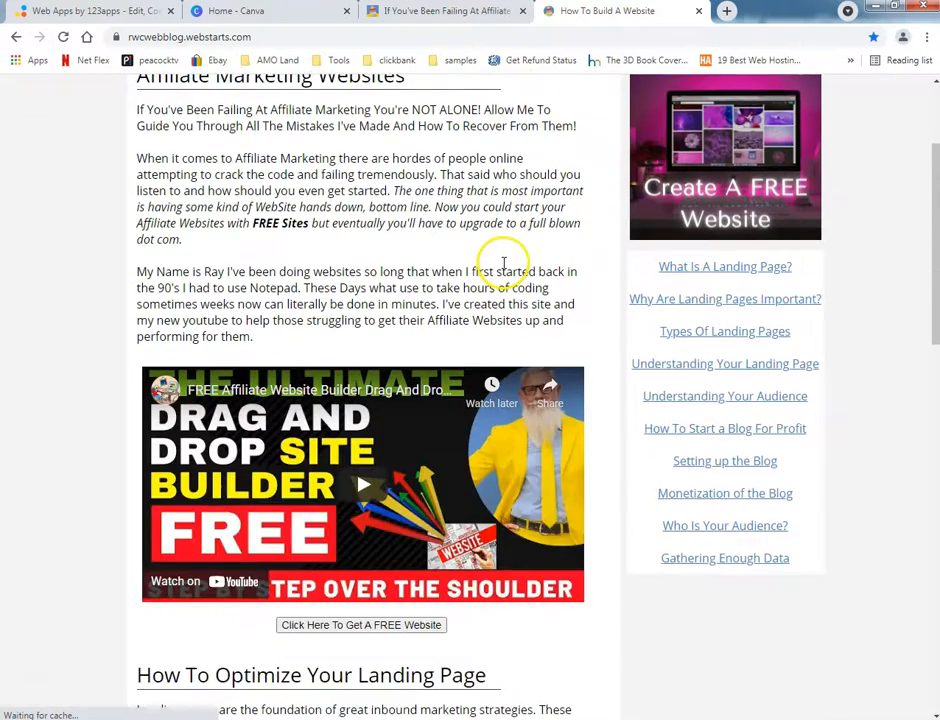
pyautogui.scroll(-8, 711, 300)
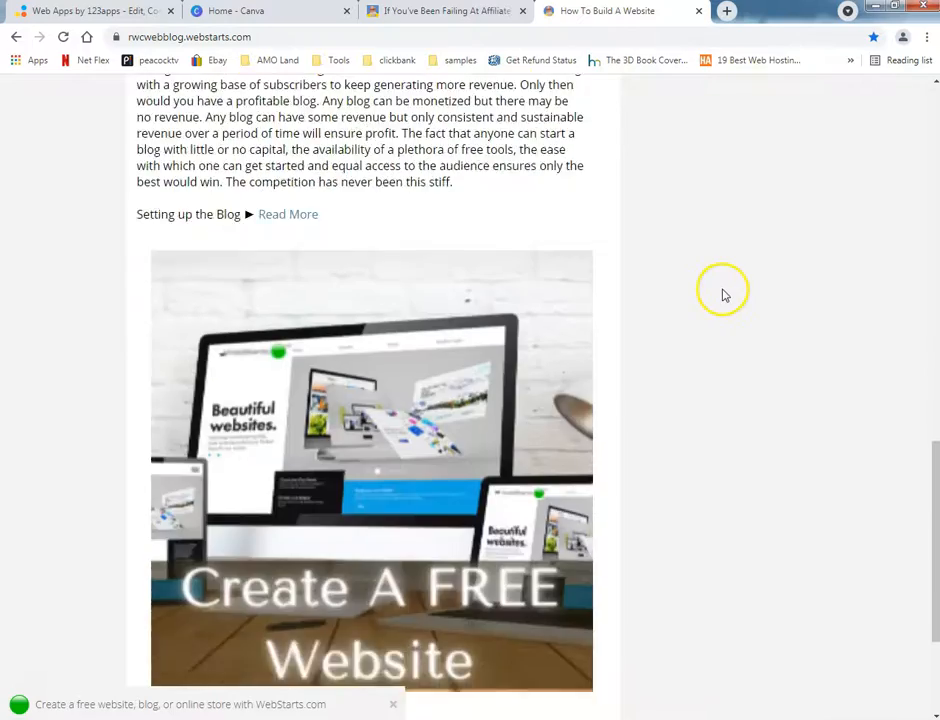
pyautogui.scroll(15, 730, 293)
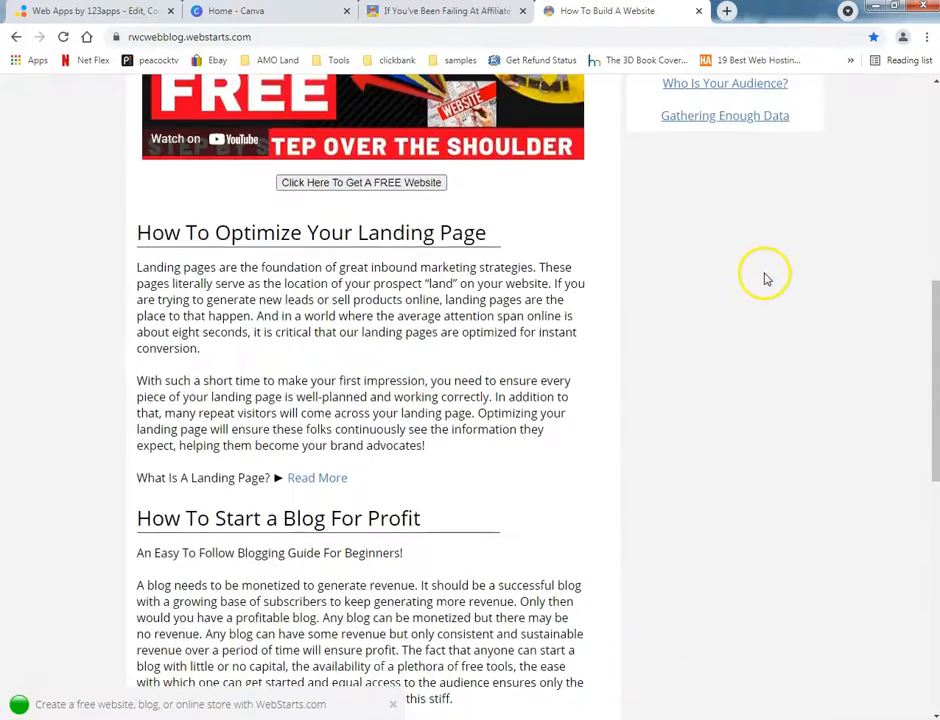
pyautogui.scroll(-2, 875, 295)
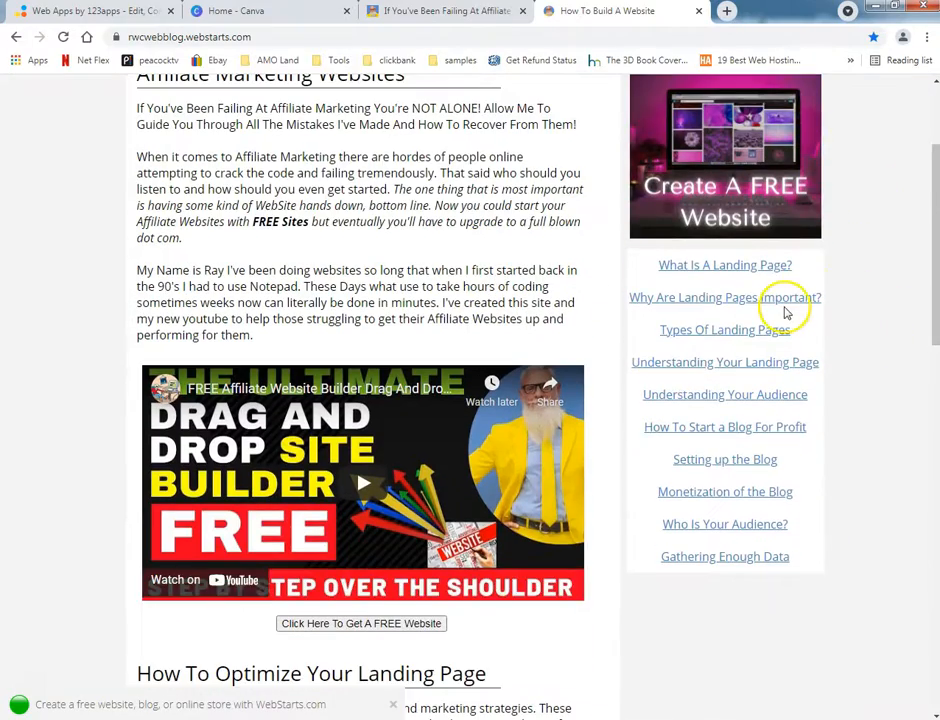
# Examine the blog's "Why Are Landing Pages Important?" article and return to the RWCWEB Blog home page.
pyautogui.click(785, 306)
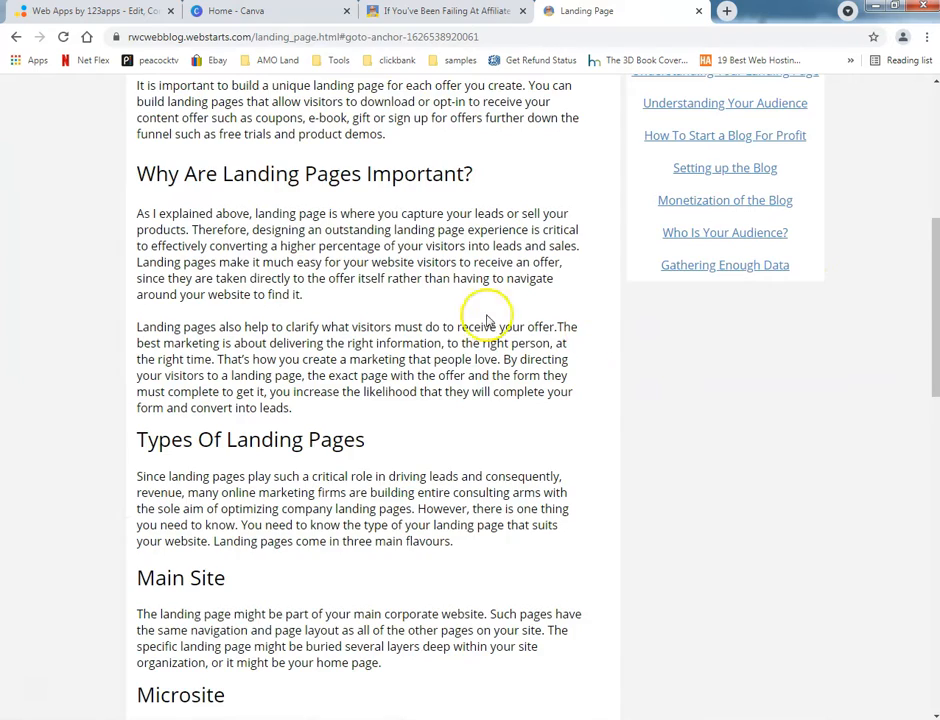
pyautogui.scroll(-4, 490, 320)
pyautogui.scroll(8, 490, 320)
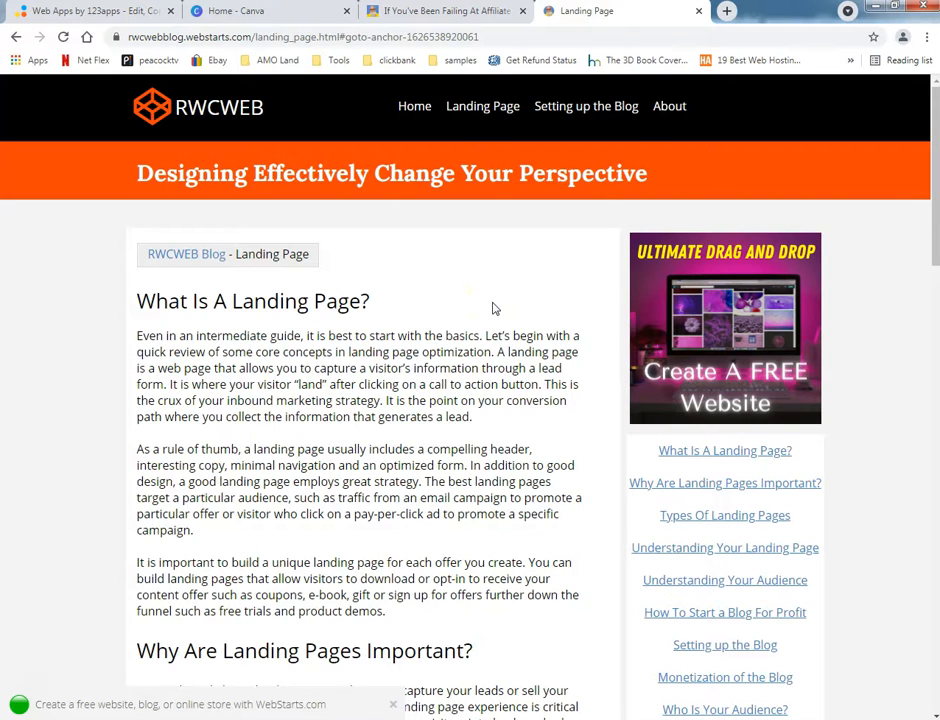
pyautogui.click(212, 254)
pyautogui.scroll(-3, 137, 286)
pyautogui.scroll(3, 137, 286)
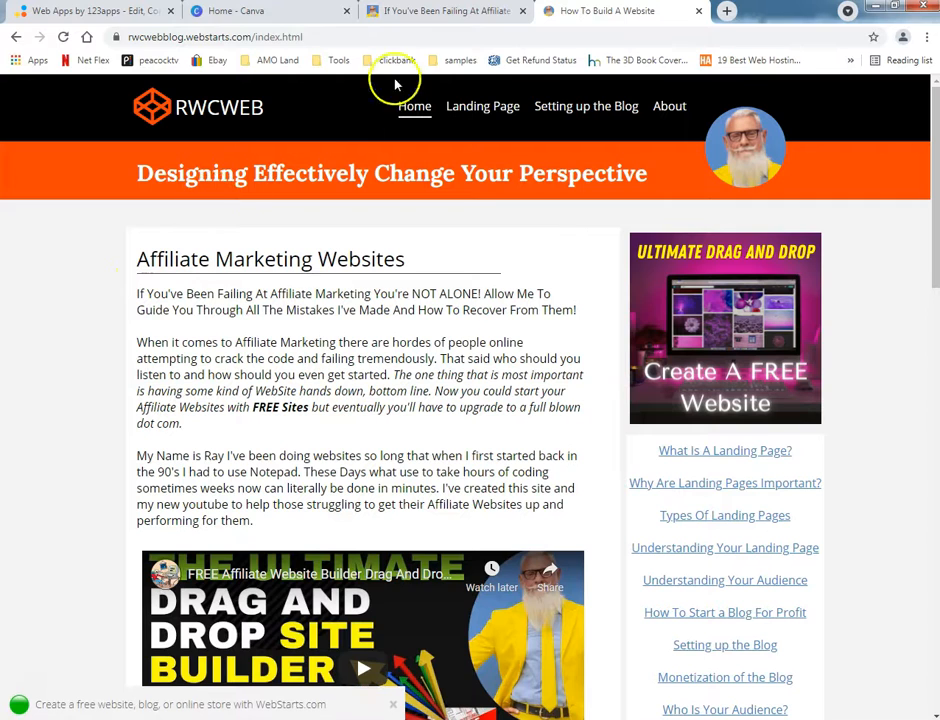
# Close the blog page and open the PDF to HTML converter on 123apps.
pyautogui.click(698, 11)
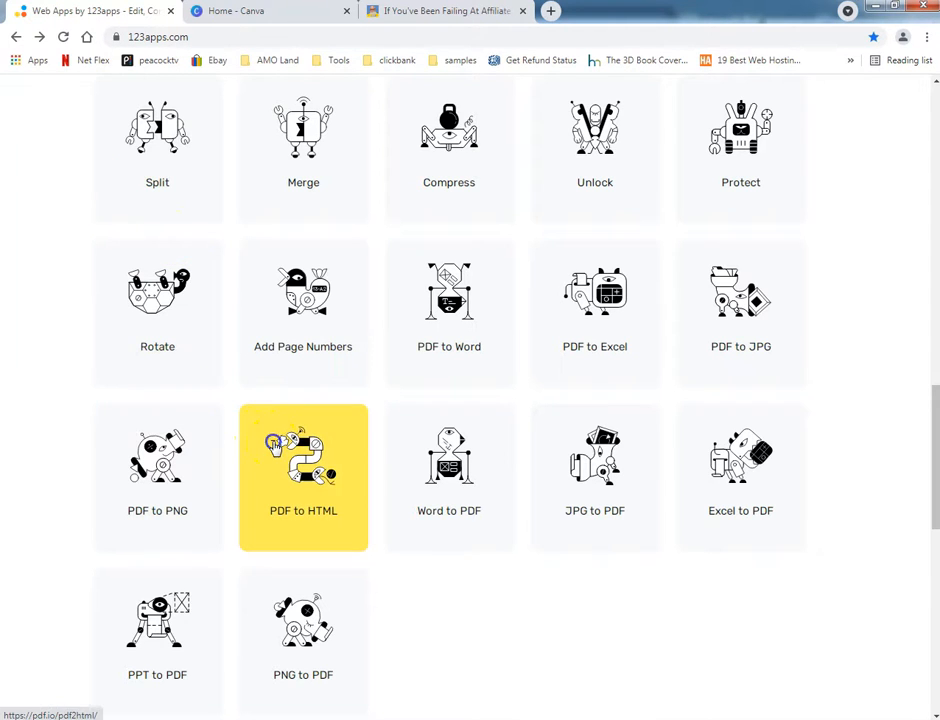
pyautogui.click(273, 445)
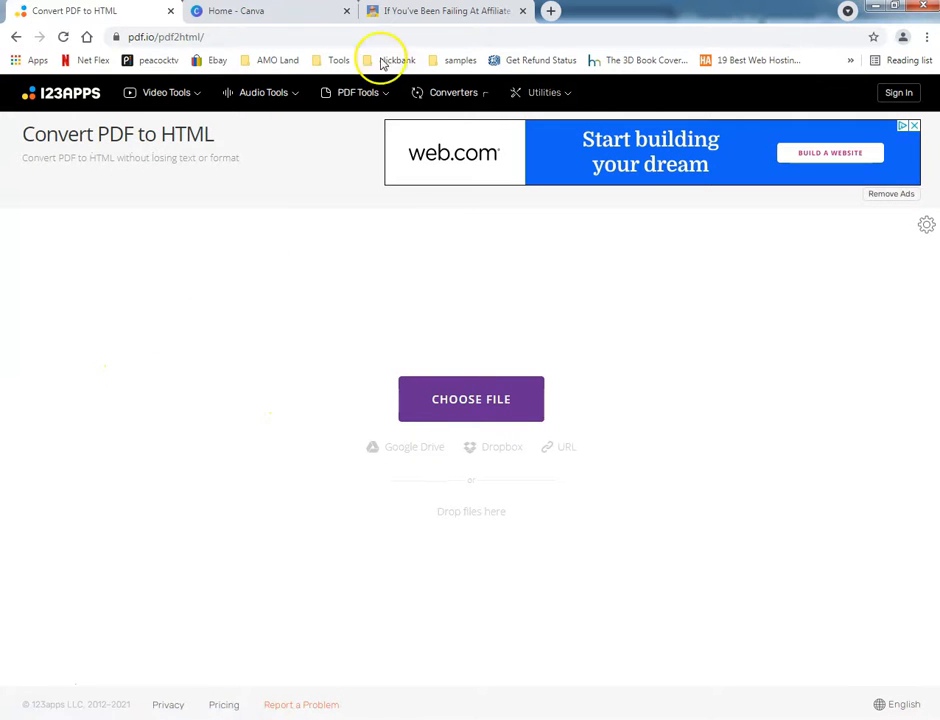
# Switch to Canva and create a new custom-size design of 1000 × 1000 px.
pyautogui.click(287, 14)
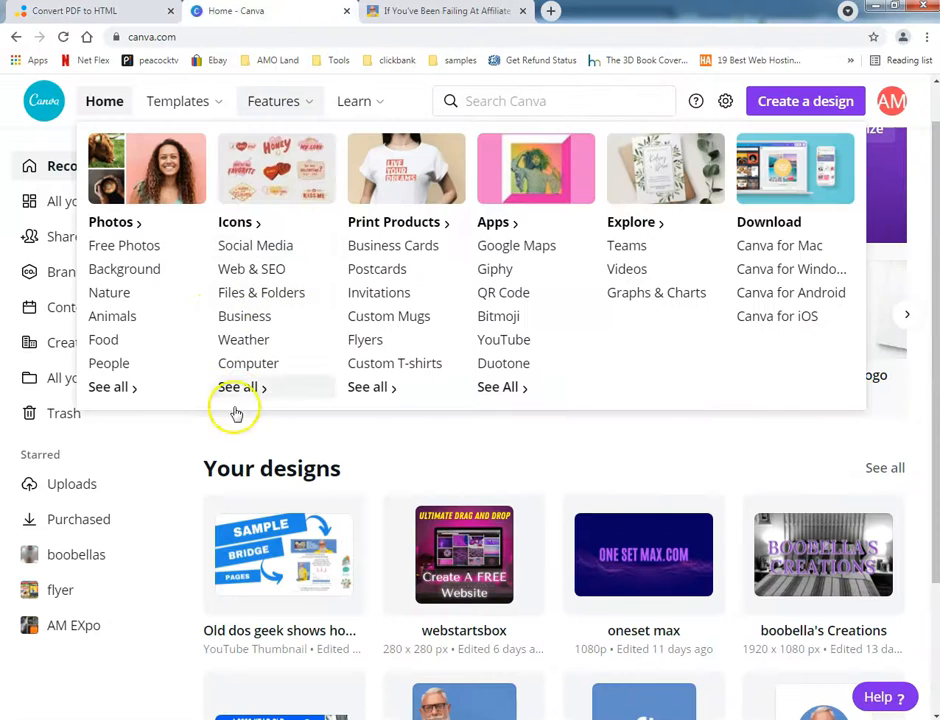
pyautogui.click(779, 104)
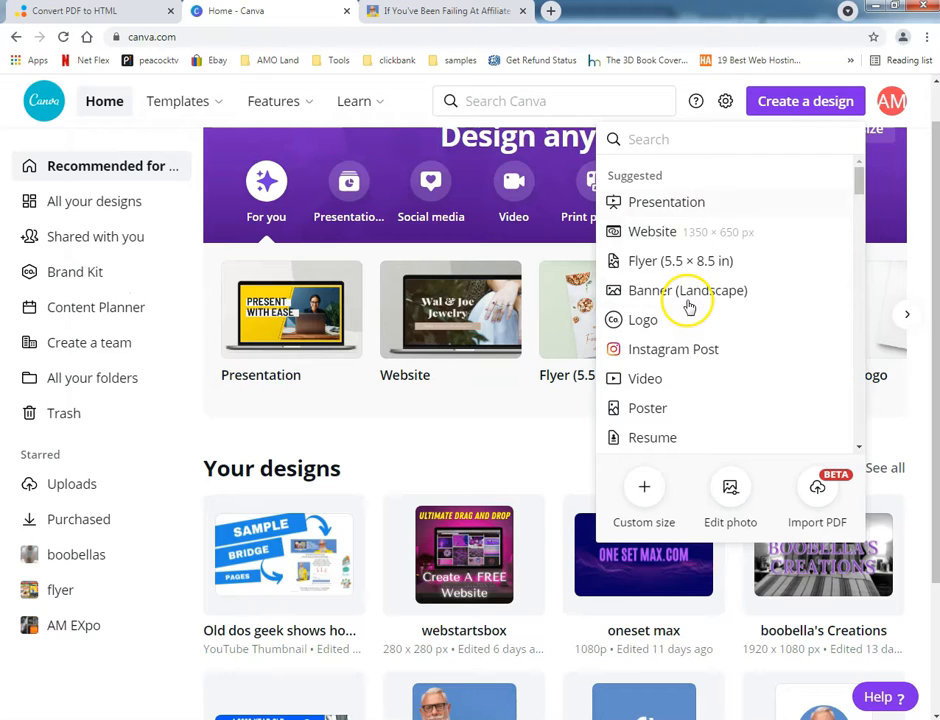
pyautogui.click(645, 489)
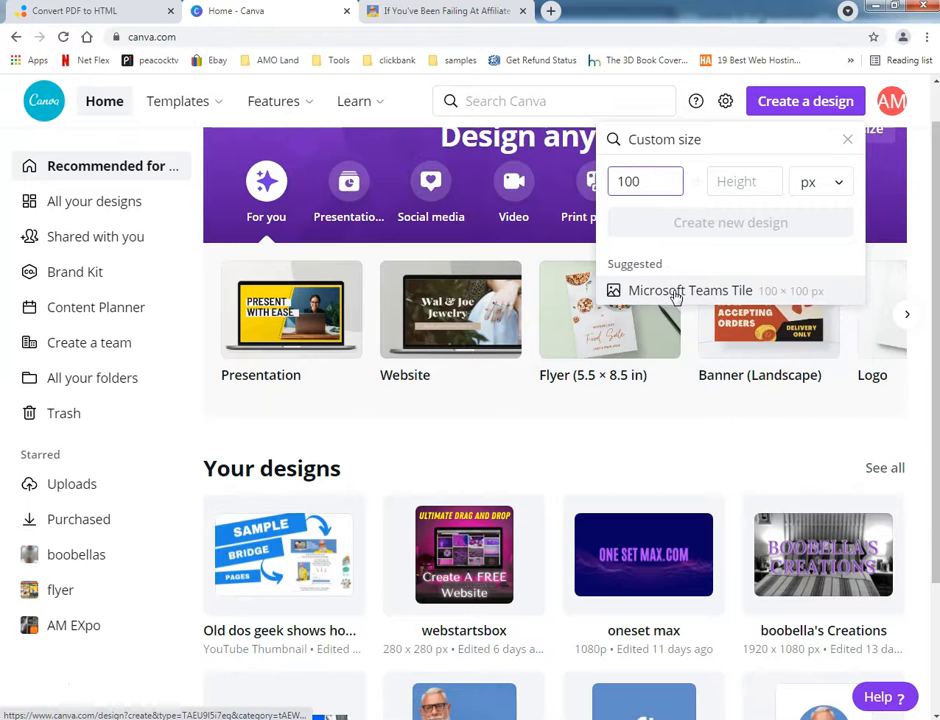
pyautogui.press('Tab')
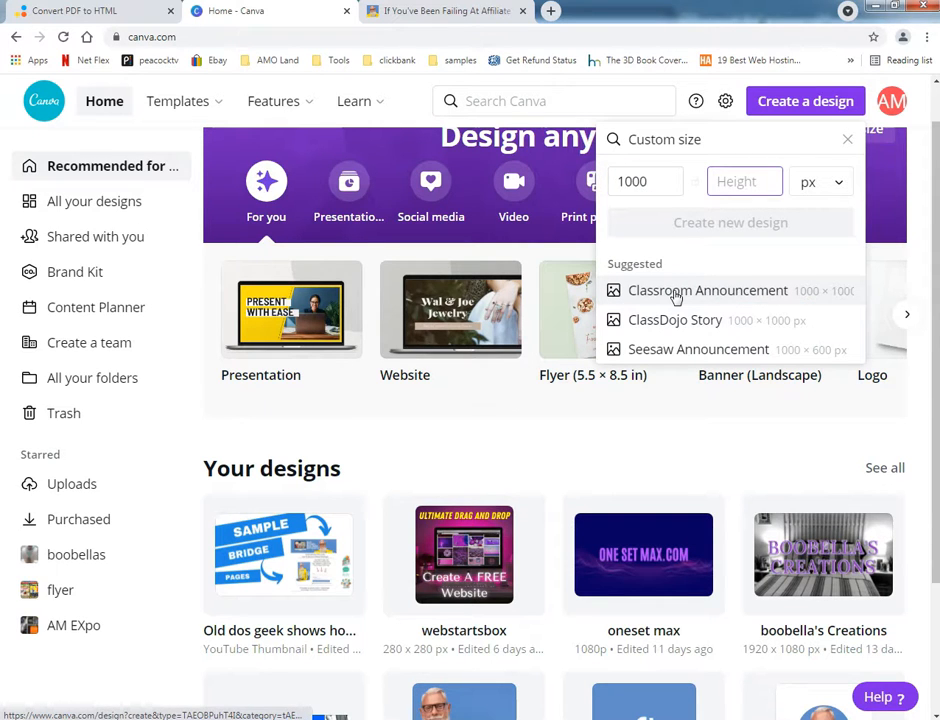
pyautogui.write('1000')
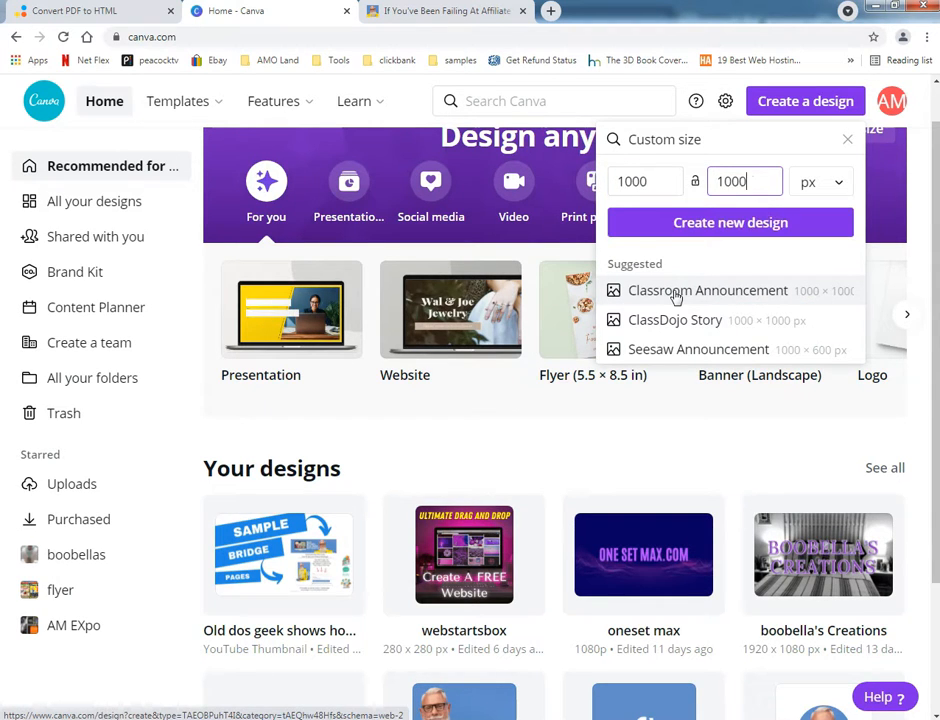
pyautogui.click(760, 226)
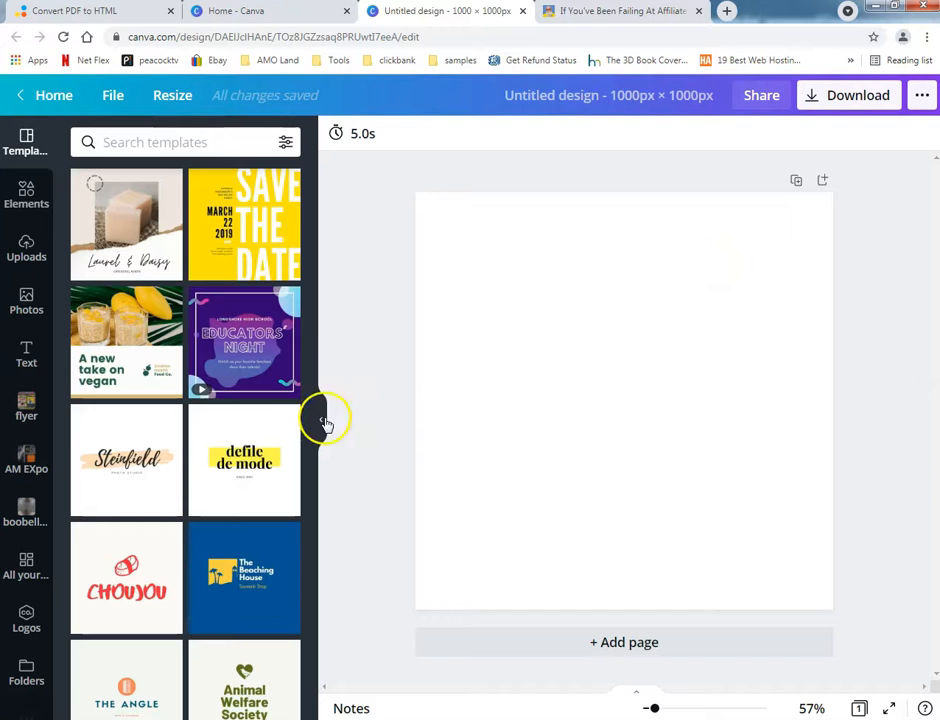
# Search the templates for "web pages" and apply the blue "We're powering the future of healthcare" template to the page.
pyautogui.scroll(-5, 120, 360)
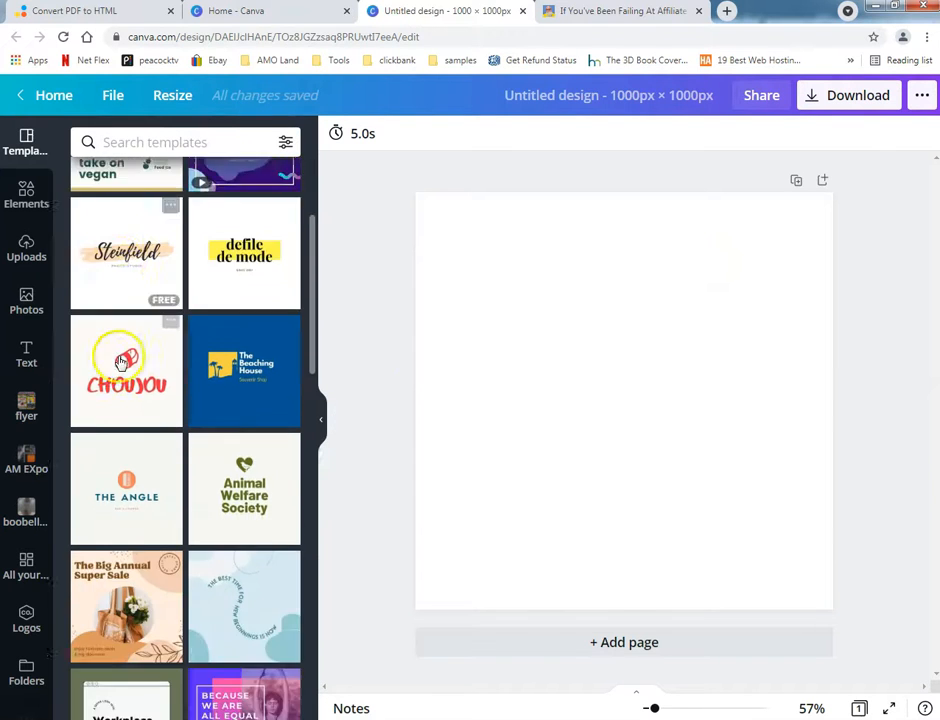
pyautogui.scroll(5, 120, 348)
pyautogui.click(147, 143)
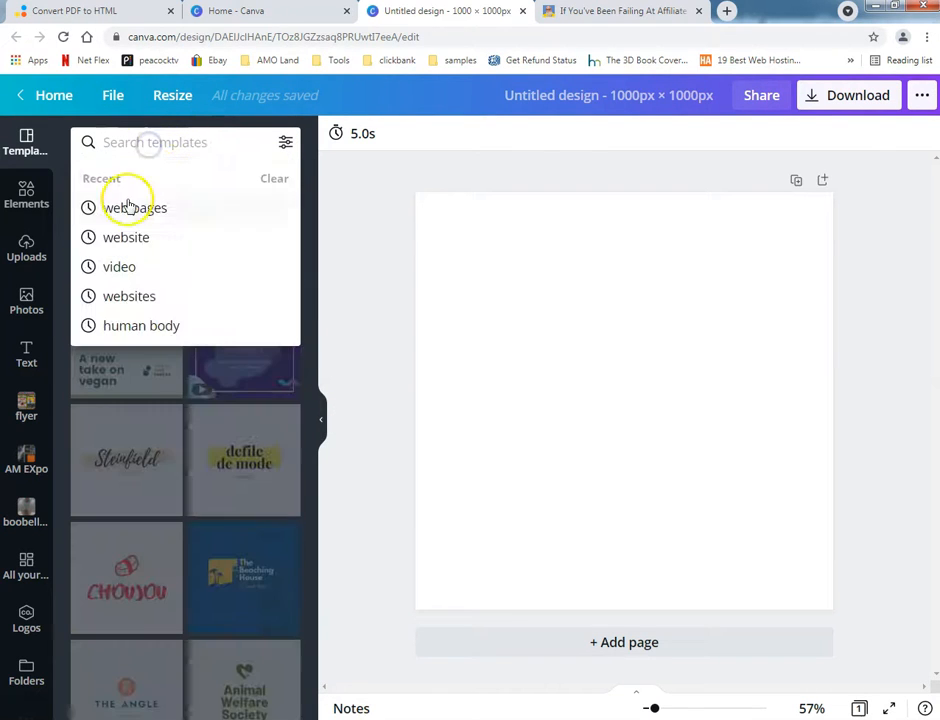
pyautogui.click(126, 206)
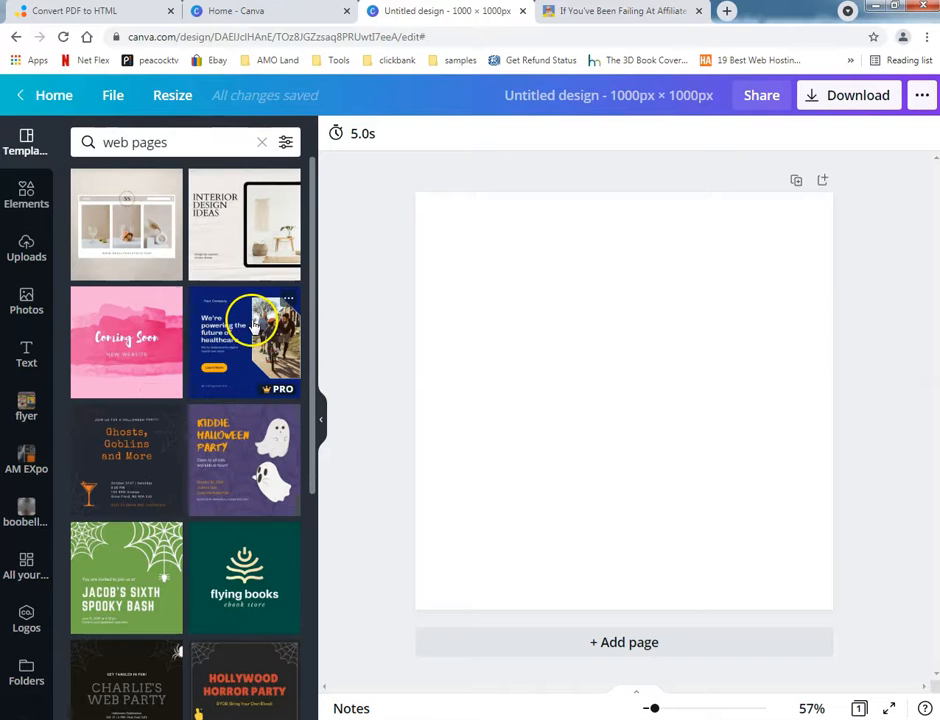
pyautogui.click(253, 323)
pyautogui.click(320, 419)
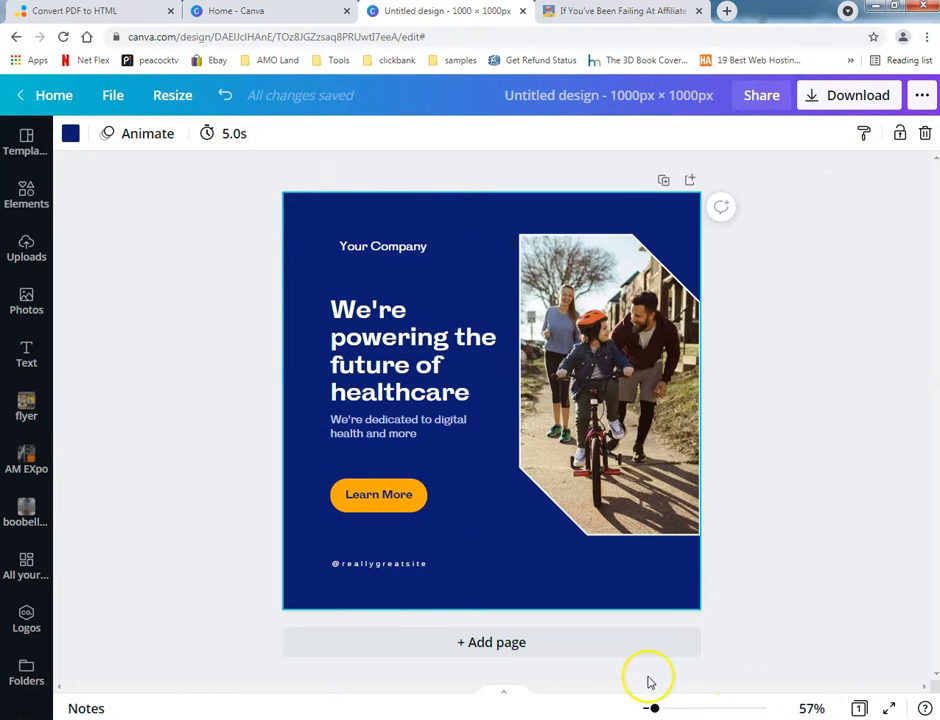
pyautogui.moveTo(657, 709)
pyautogui.mouseDown()
pyautogui.moveTo(667, 709)
pyautogui.moveTo(658, 709)
pyautogui.mouseUp()
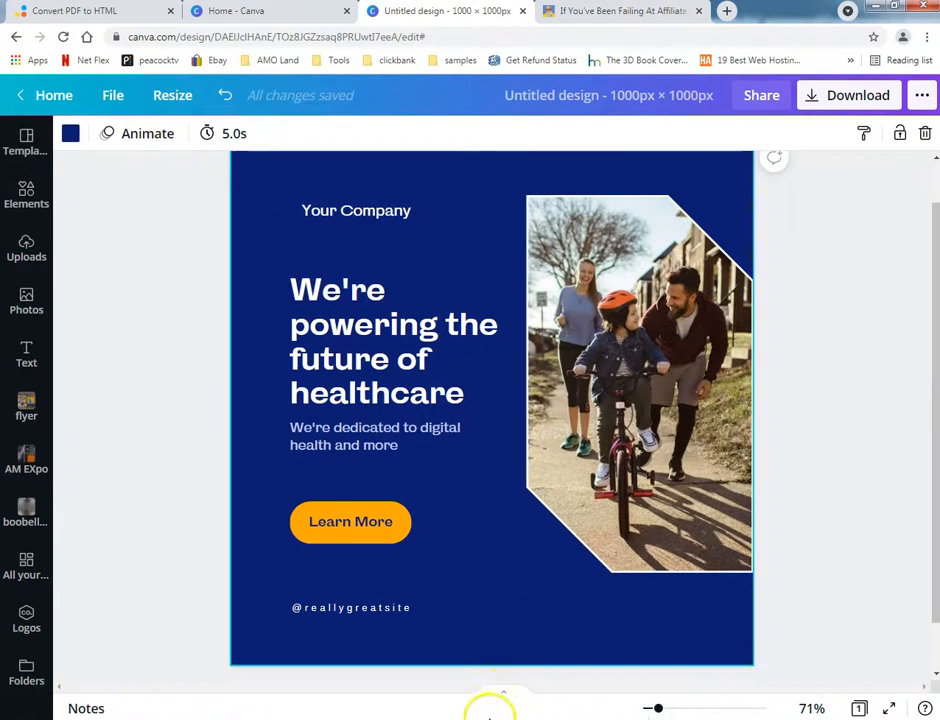
# Switch to the Notepad document on bridging blogs and copy its title, "Using Blogs To Bridge To Your Website".
pyautogui.moveTo(477, 719)
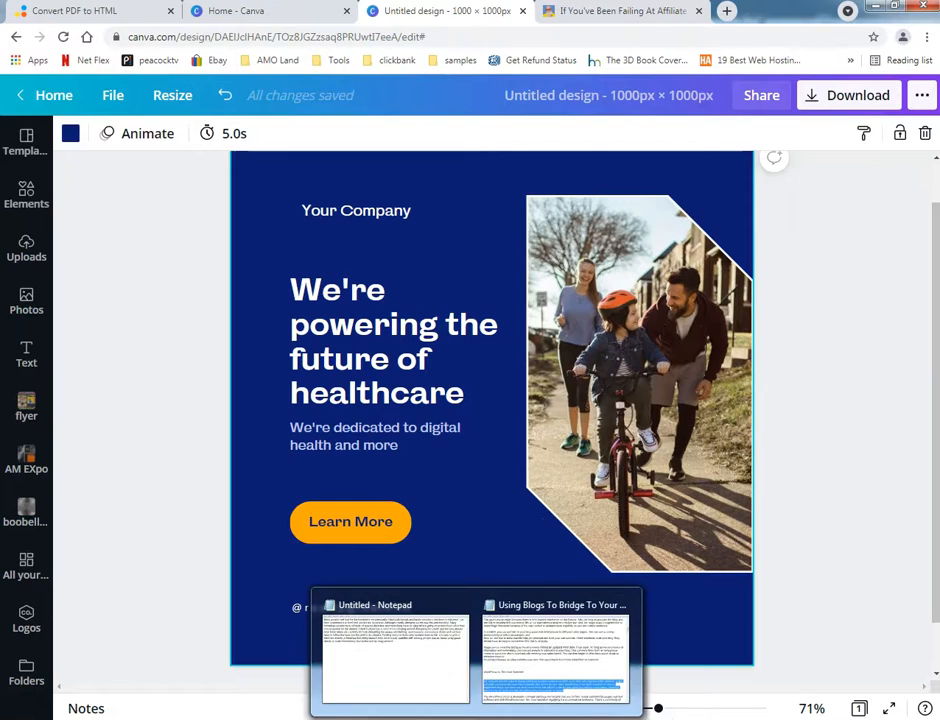
pyautogui.click(527, 686)
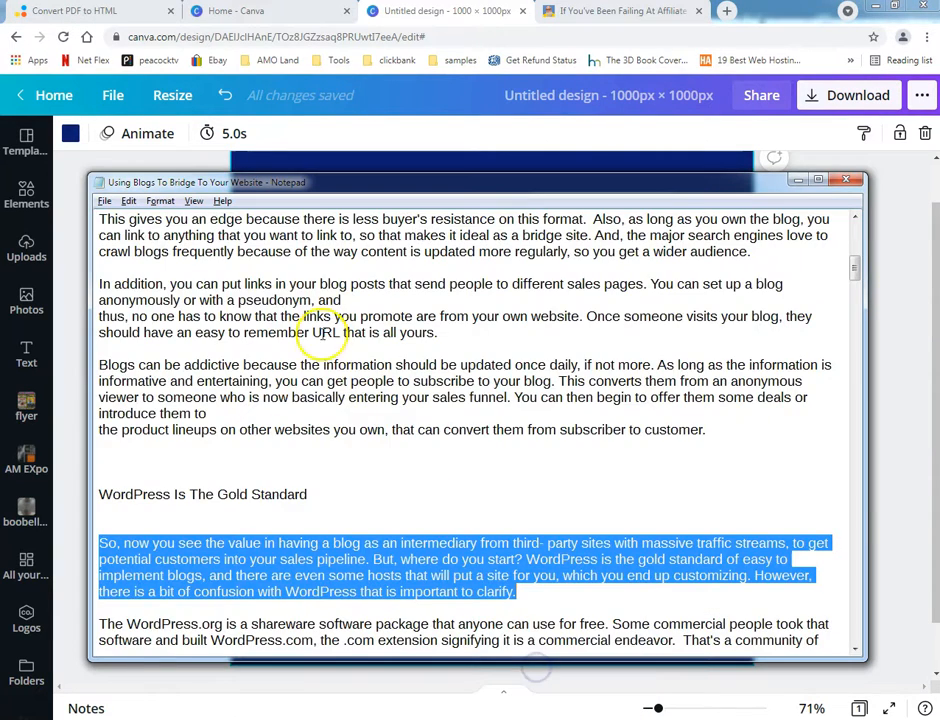
pyautogui.scroll(12, 315, 390)
pyautogui.scroll(2, 320, 366)
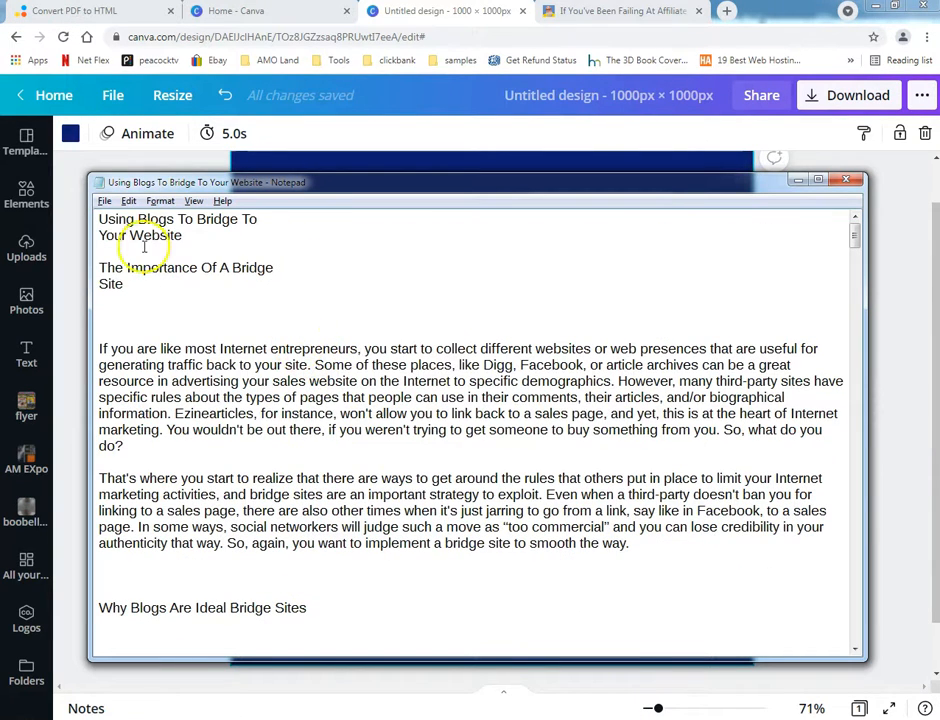
pyautogui.moveTo(101, 222); pyautogui.dragTo(213, 240)
pyautogui.hotkey('ctrl', 'c')
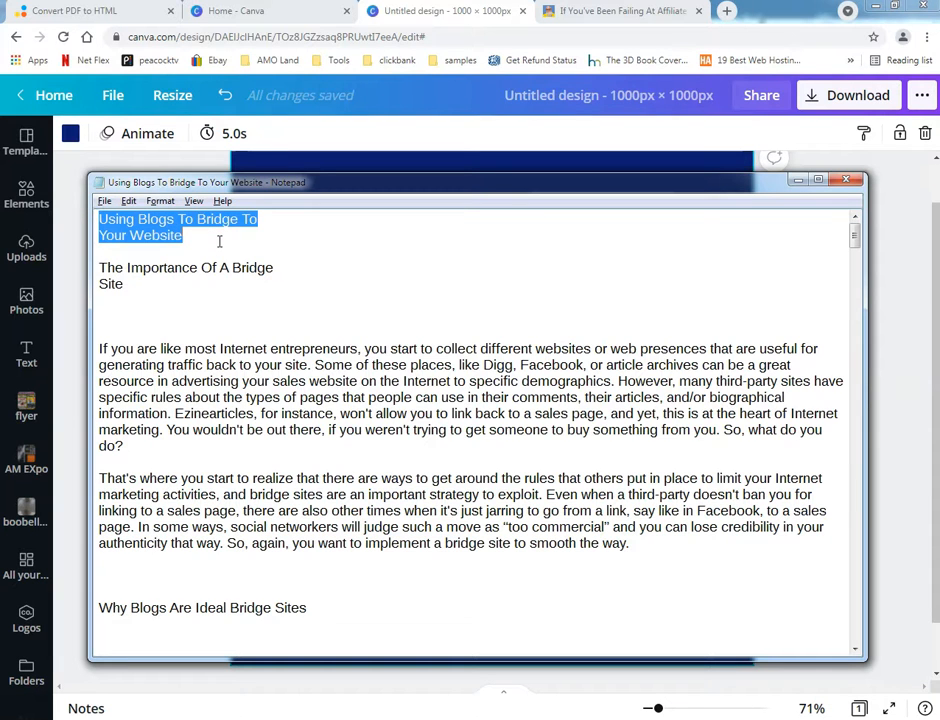
# Back in Canva, replace the healthcare headline with the copied title, narrowing its text box to about 422 px wide and moving it slightly up and left.
pyautogui.hotkey('alt', 'Tab')
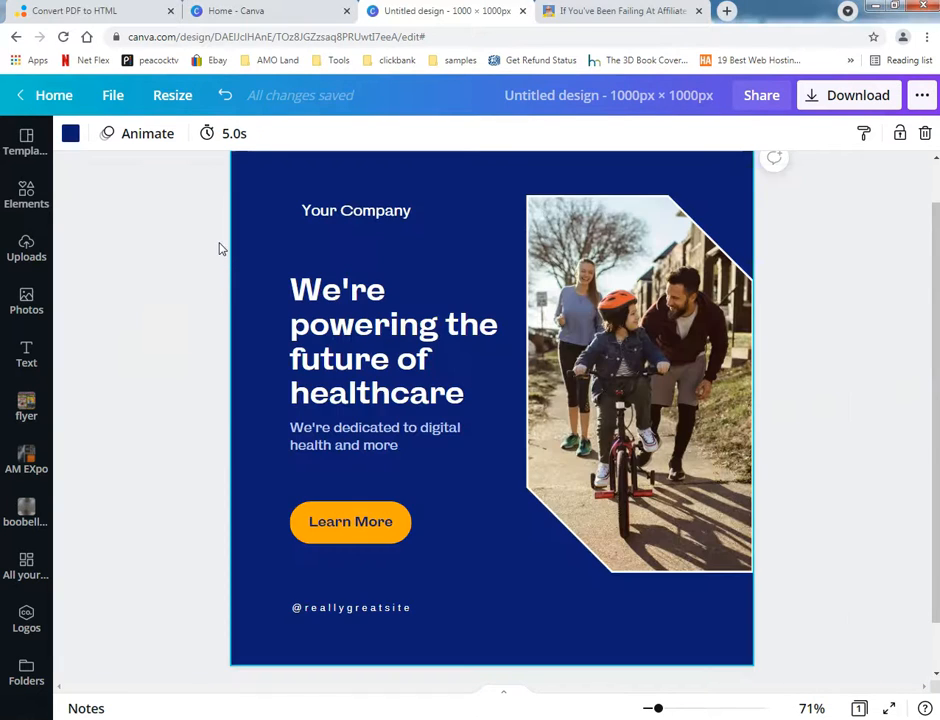
pyautogui.tripleClick(326, 324)
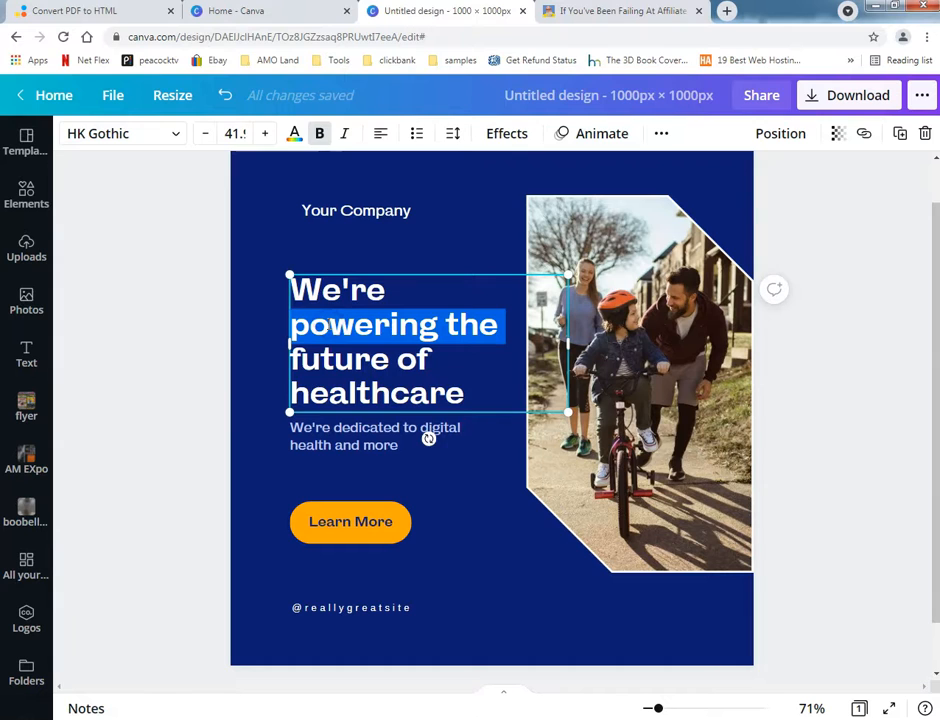
pyautogui.hotkey('ctrl', 'a')
pyautogui.hotkey('ctrl', 'v')
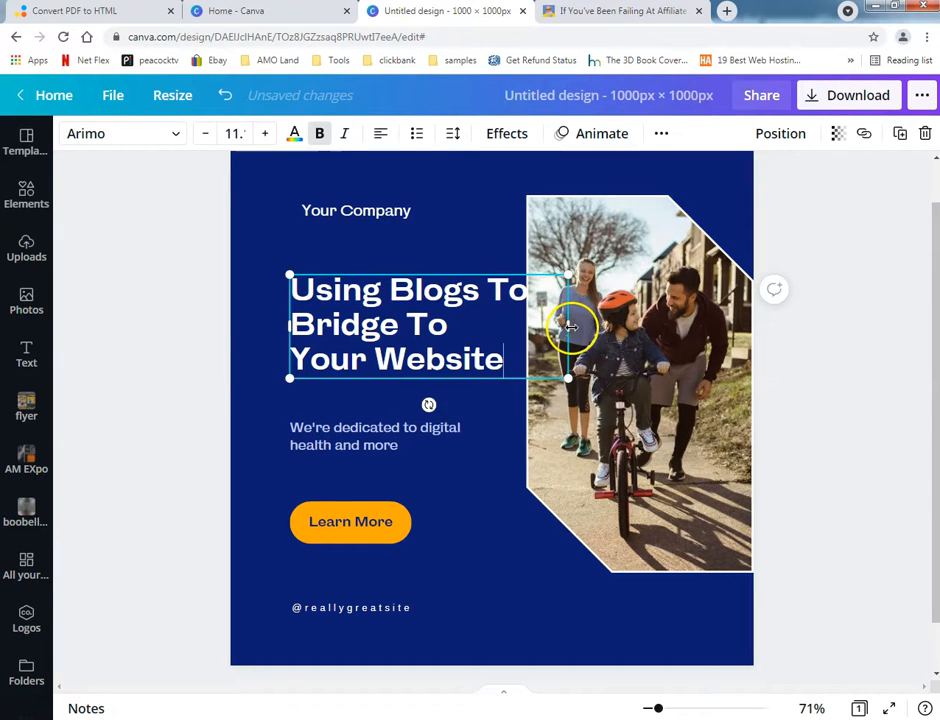
pyautogui.moveTo(543, 330); pyautogui.dragTo(513, 334)
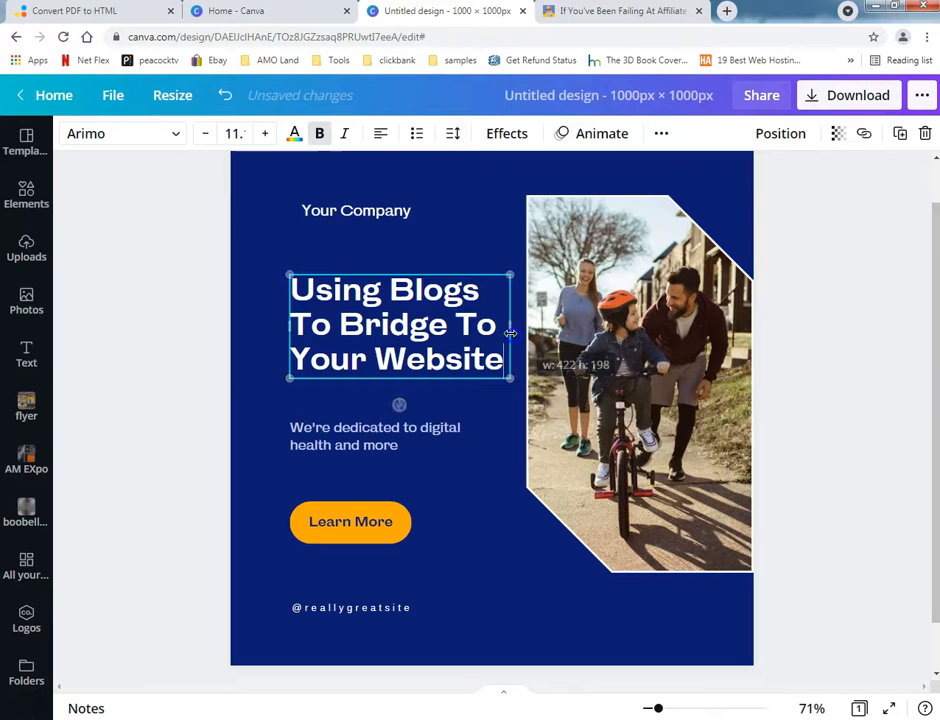
pyautogui.moveTo(413, 275)
pyautogui.mouseDown()
pyautogui.moveTo(388, 260)
pyautogui.moveTo(400, 258)
pyautogui.mouseUp()
pyautogui.click(347, 540)
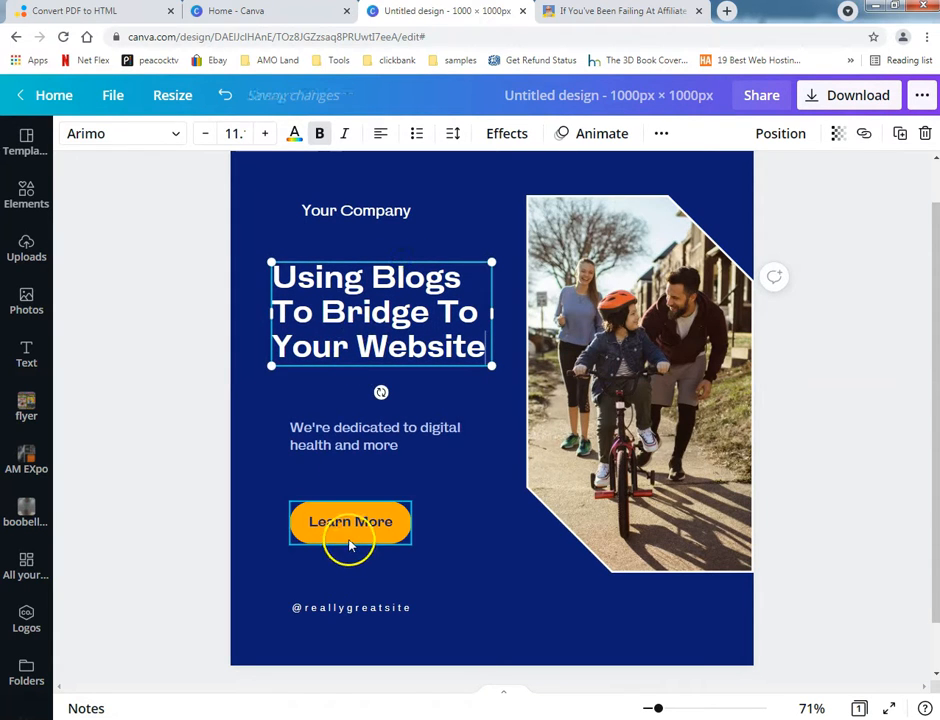
pyautogui.click(585, 20)
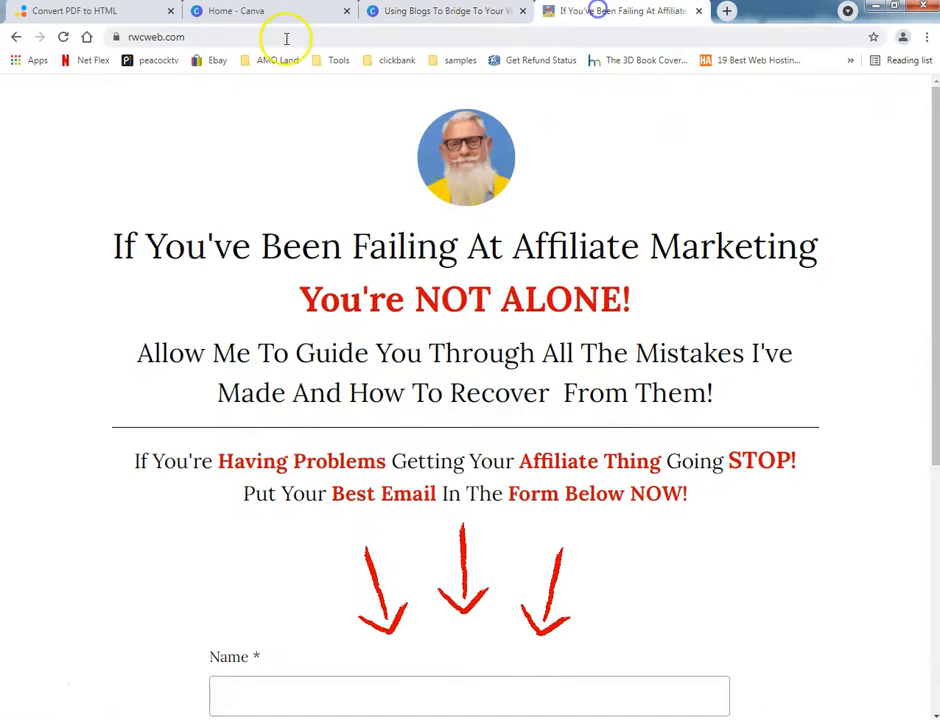
pyautogui.click(168, 37)
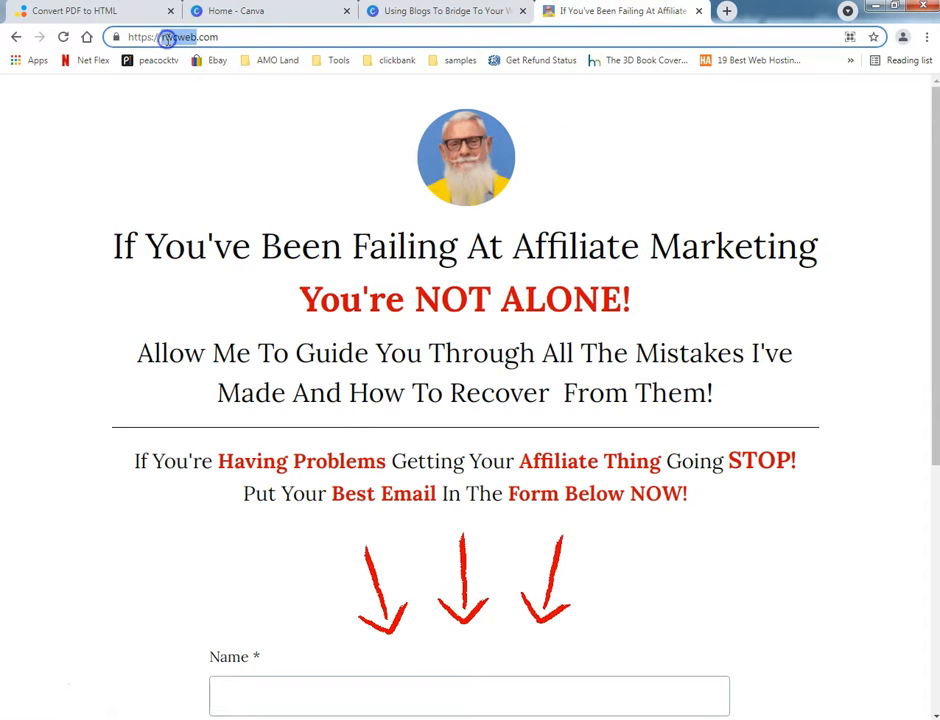
pyautogui.hotkey('ctrl', 'a')
pyautogui.hotkey('ctrl', 'c')
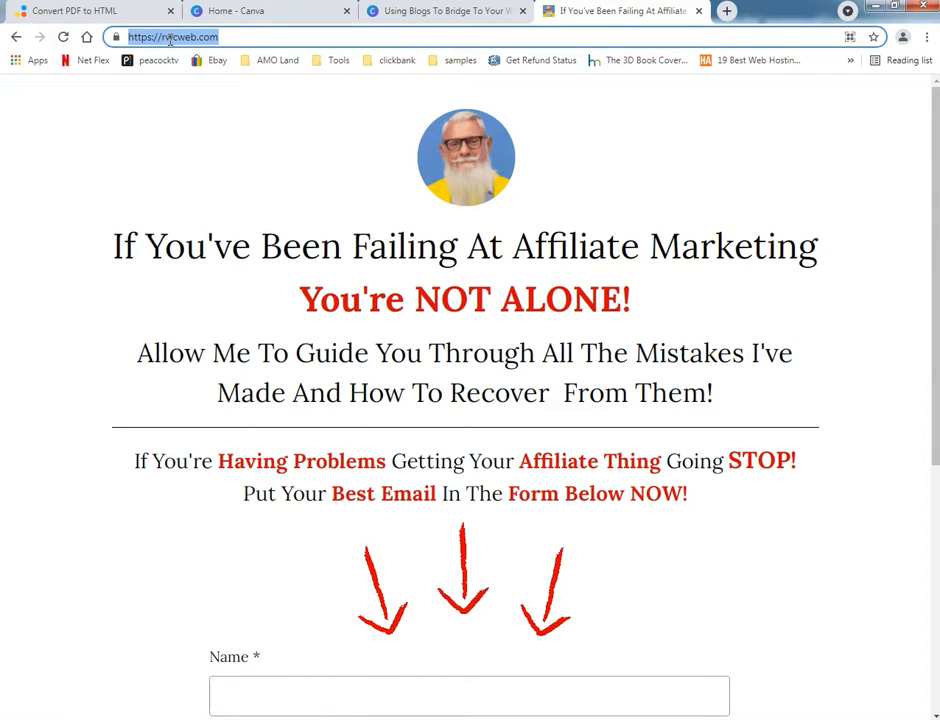
pyautogui.click(453, 12)
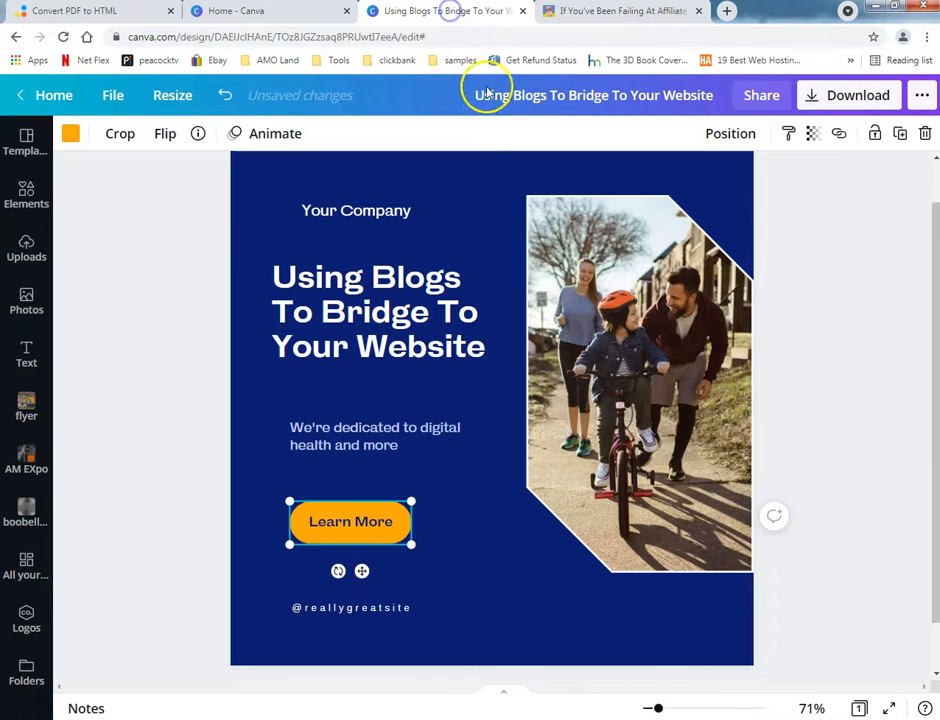
pyautogui.click(838, 133)
pyautogui.click(596, 236)
pyautogui.hotkey('ctrl', 'v')
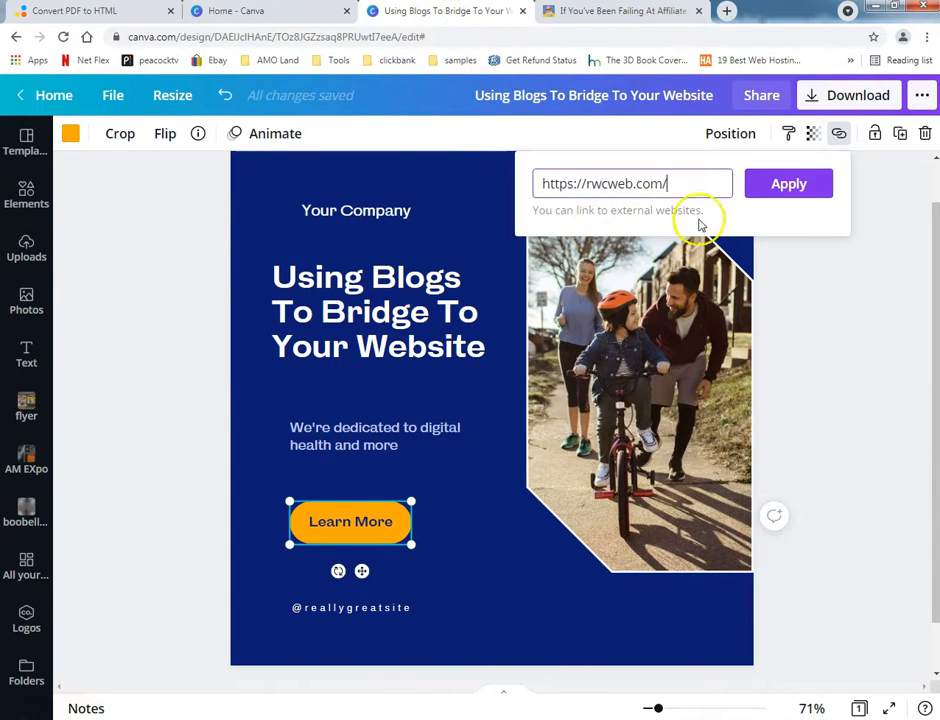
pyautogui.click(776, 185)
# Add a second page to the design and delete its blue background to leave it white.
pyautogui.scroll(-1, 838, 360)
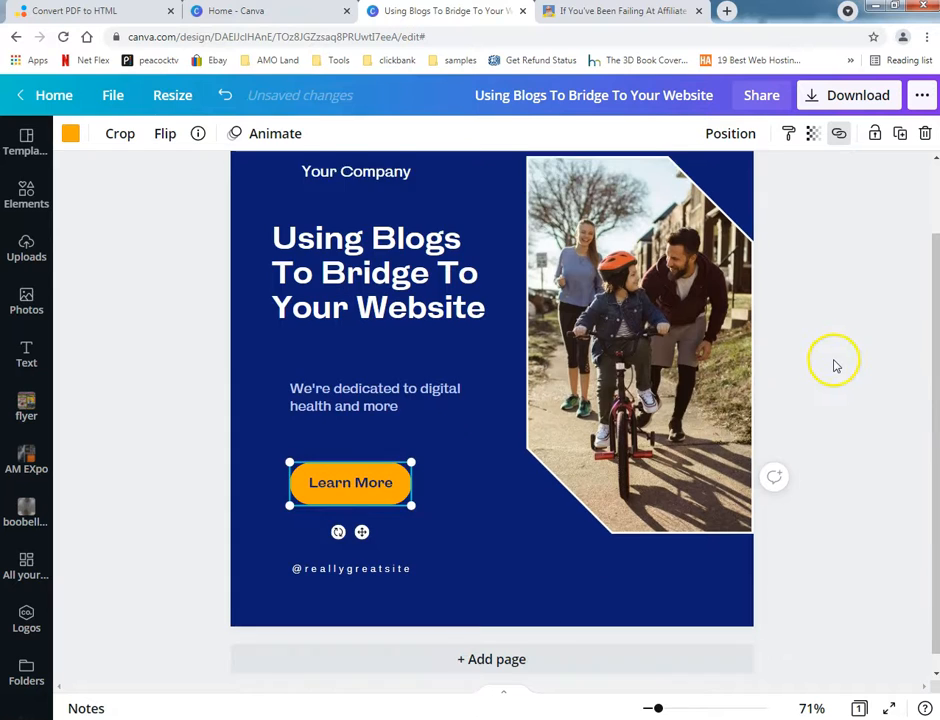
pyautogui.click(455, 640)
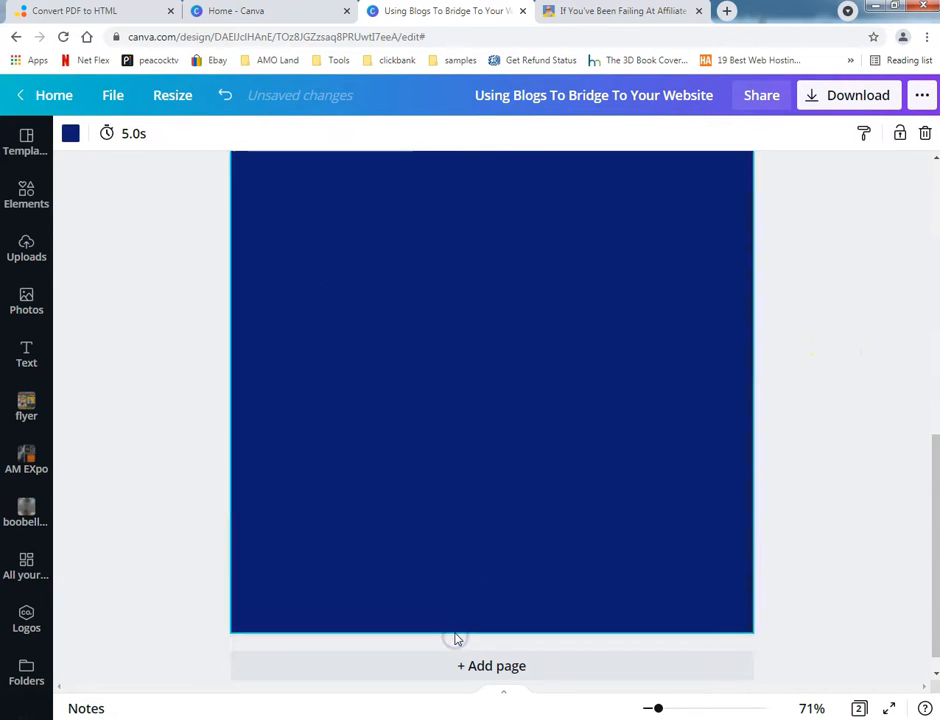
pyautogui.rightClick(447, 397)
pyautogui.click(463, 468)
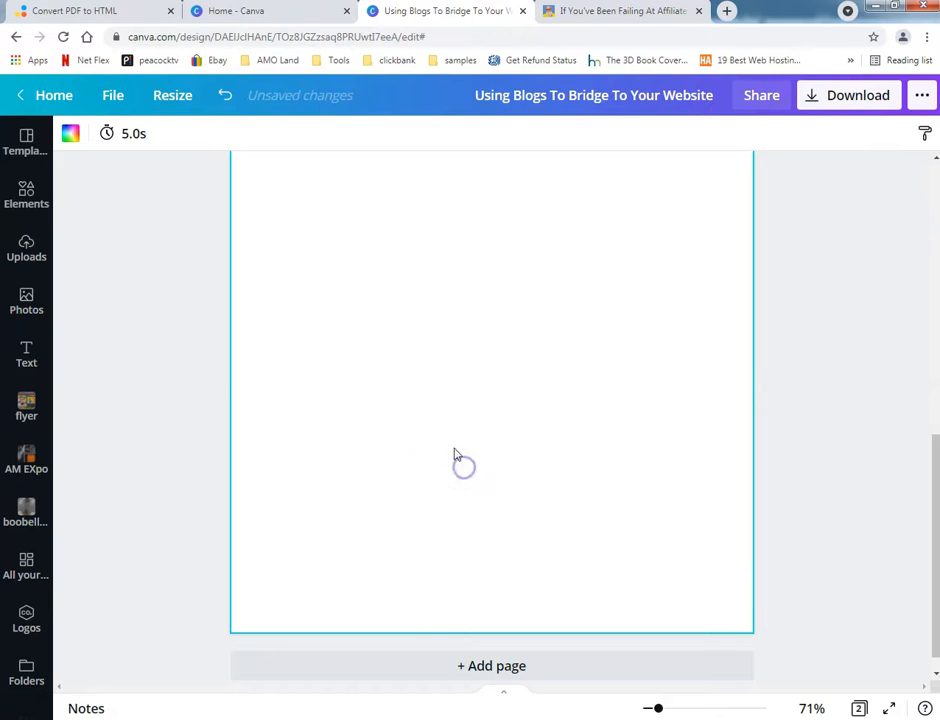
# Open the untitled Notepad document and close it, leaving only the blog text document open.
pyautogui.scroll(3, 388, 346)
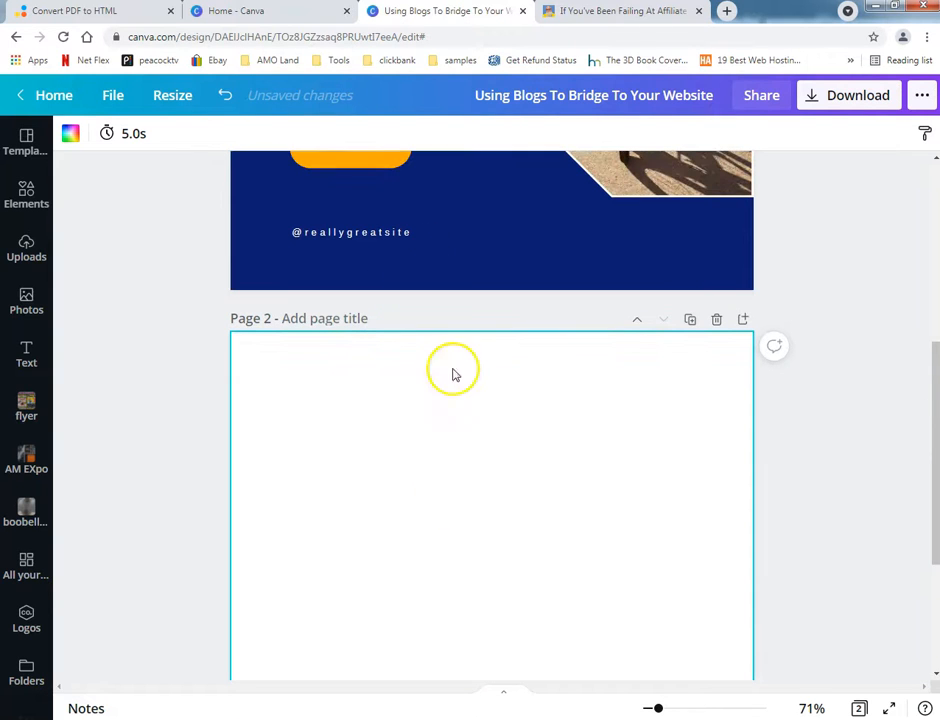
pyautogui.moveTo(424, 712)
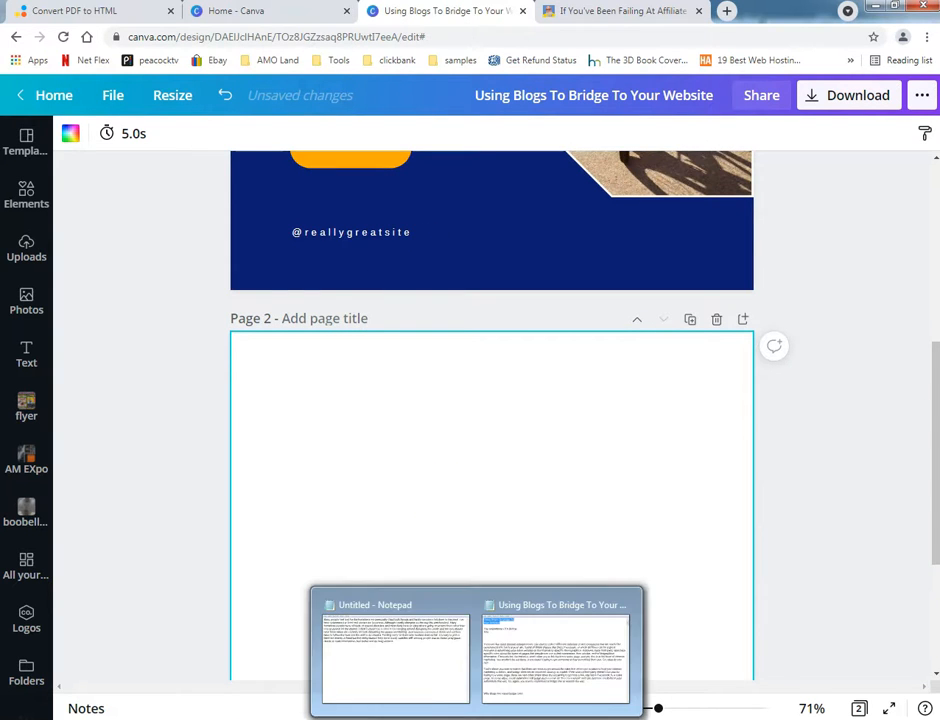
pyautogui.click(430, 665)
pyautogui.click(857, 183)
pyautogui.click(512, 369)
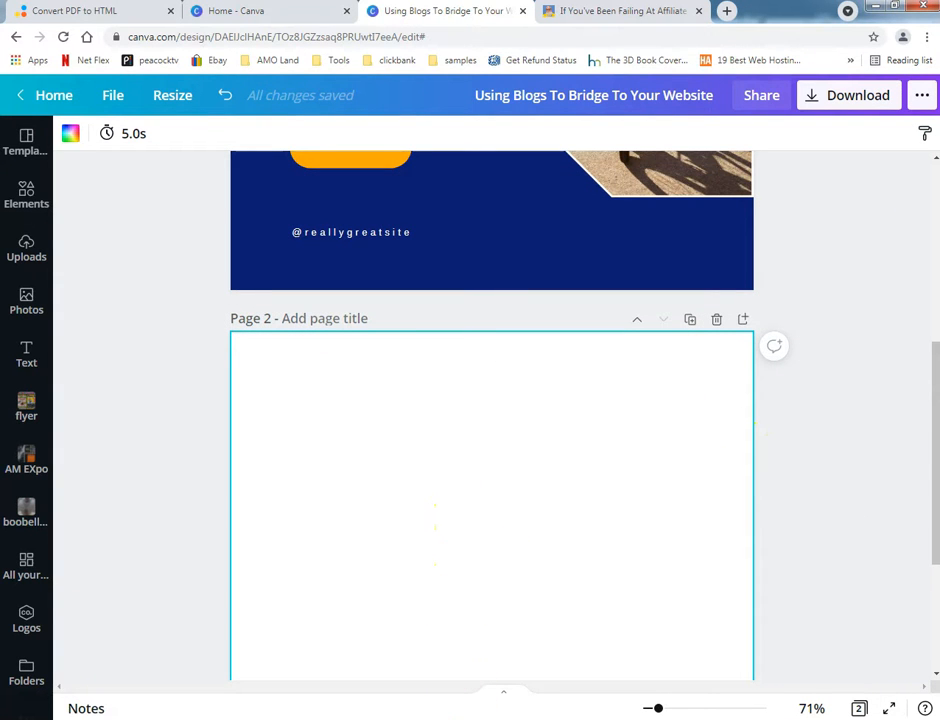
# Copy the heading "The Importance Of A Bridge Site" from Notepad and paste it onto page 2 in Canva.
pyautogui.click(450, 718)
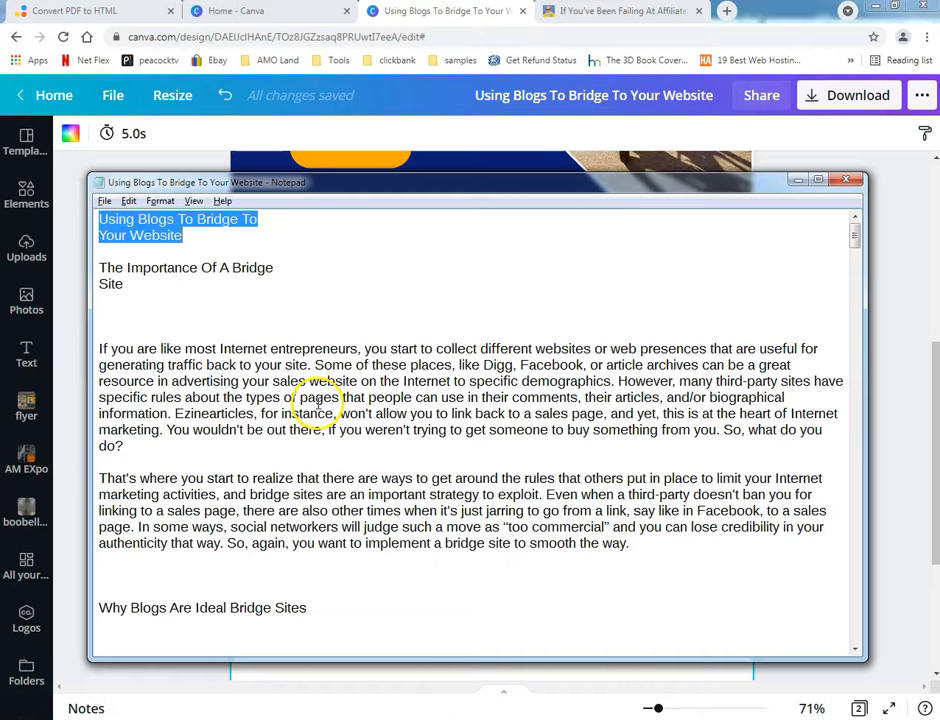
pyautogui.moveTo(134, 277); pyautogui.dragTo(93, 273)
pyautogui.hotkey('ctrl', 'c')
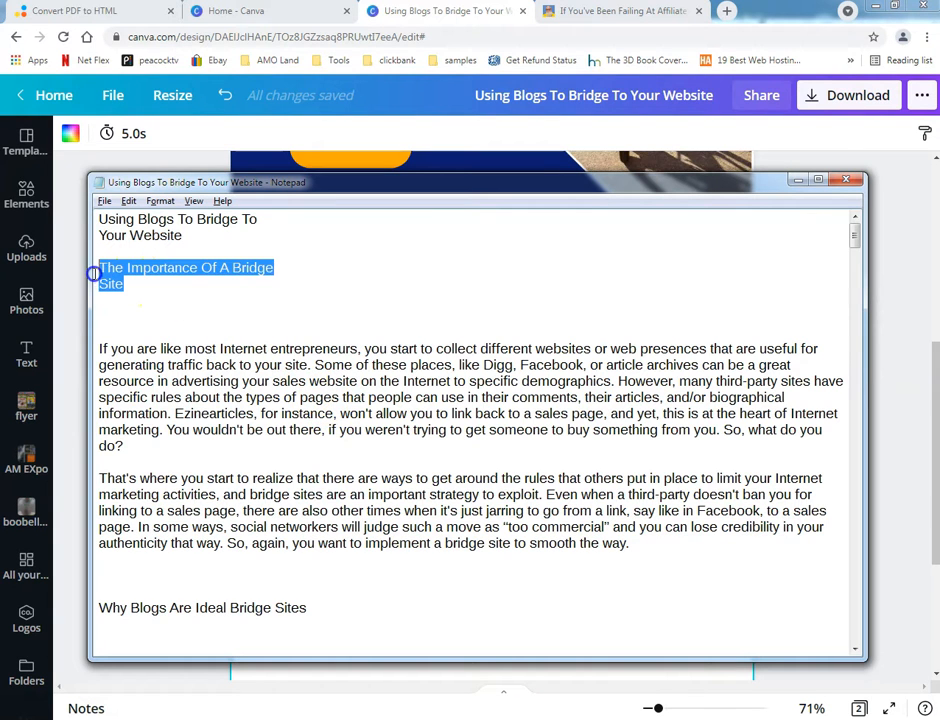
pyautogui.hotkey('alt', 'Tab')
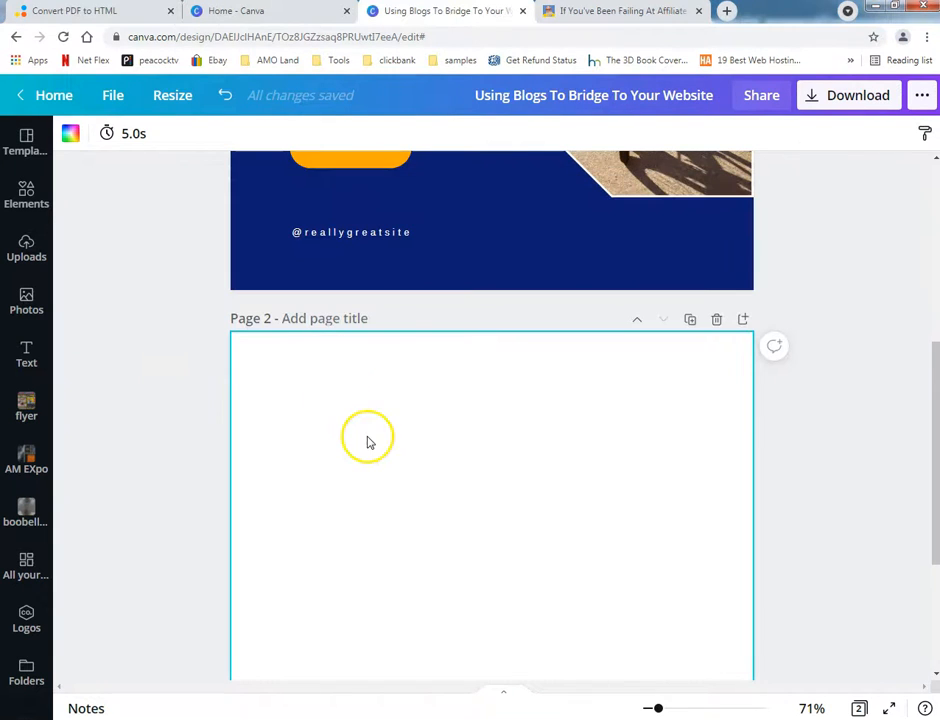
pyautogui.click(392, 457)
pyautogui.hotkey('ctrl', 'v')
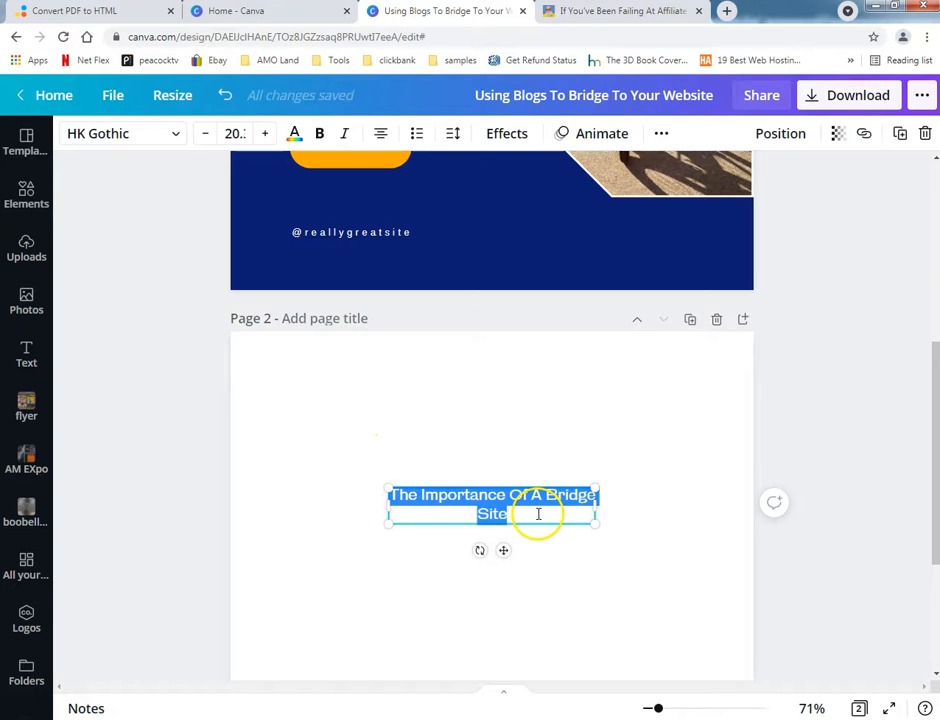
# Narrow the heading's text box and remove the line break before "Site" so the heading fits on two lines.
pyautogui.click(574, 510)
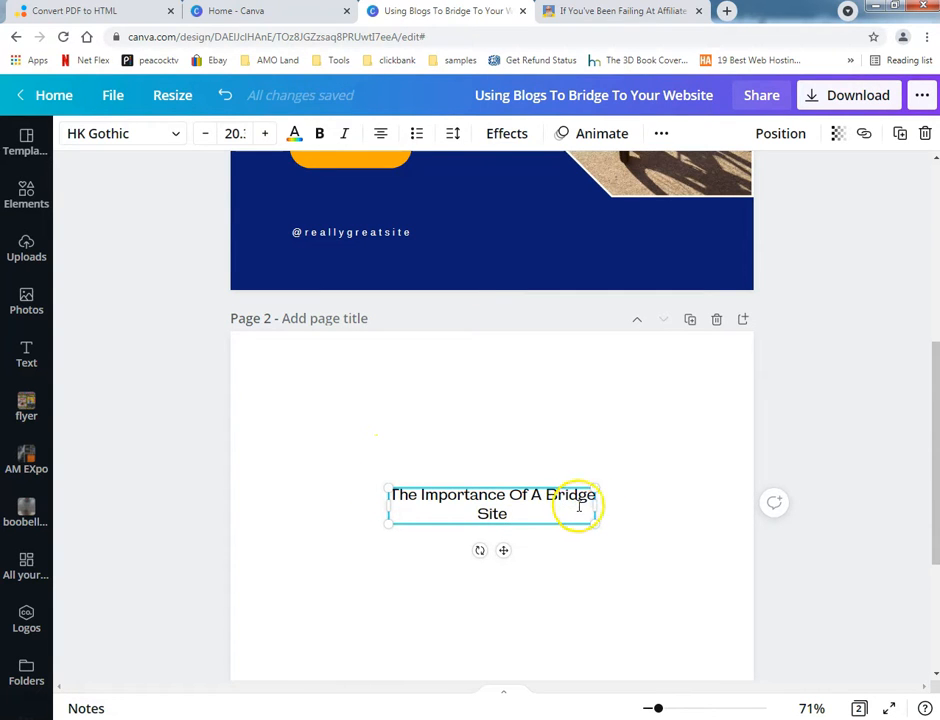
pyautogui.moveTo(597, 503); pyautogui.dragTo(578, 507)
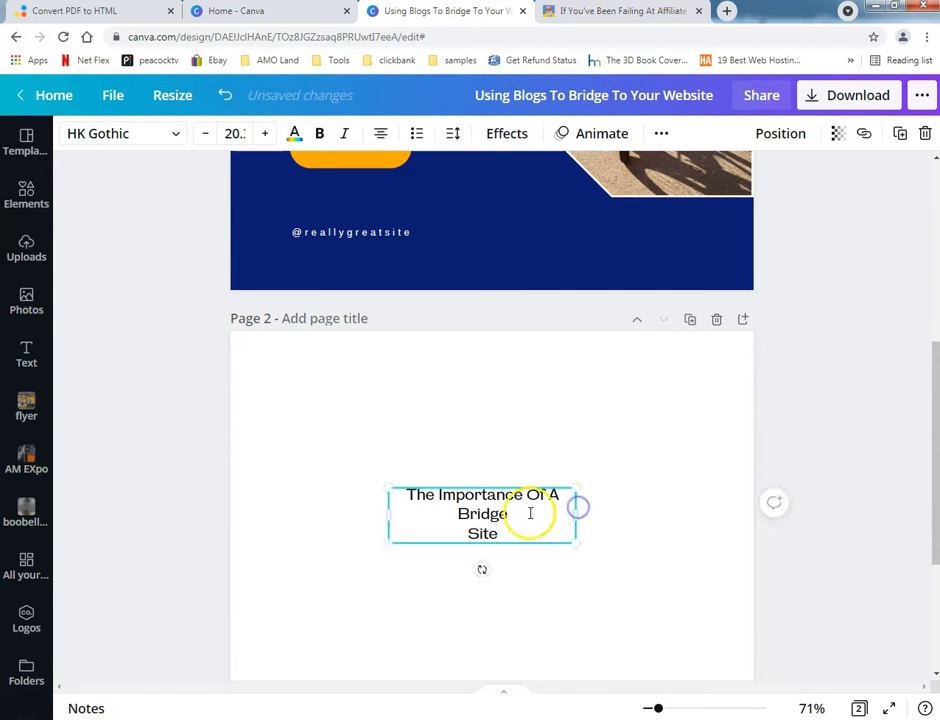
pyautogui.tripleClick(527, 513)
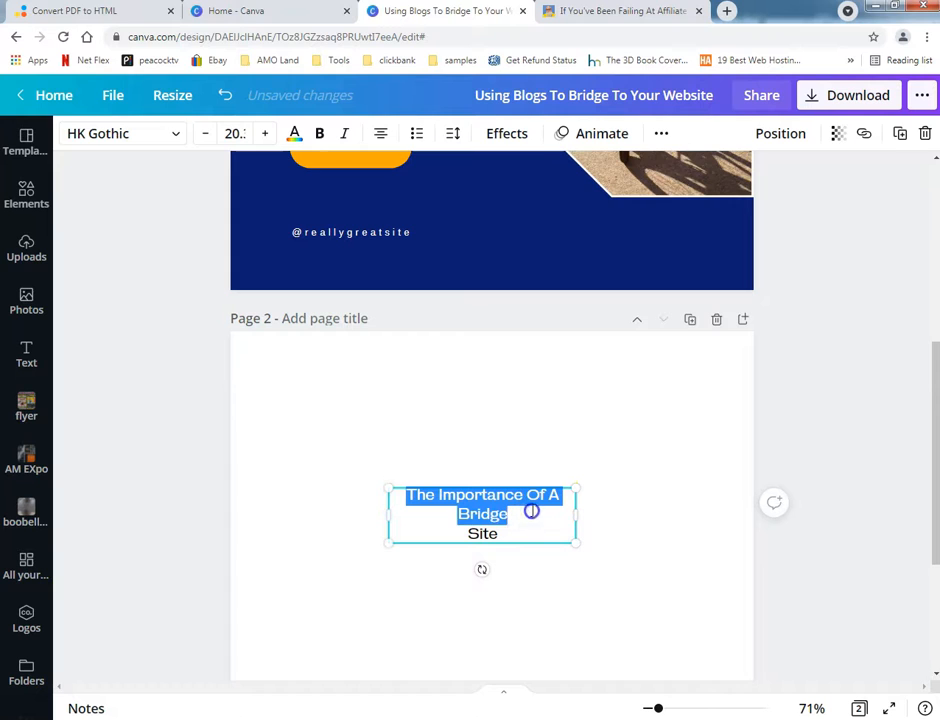
pyautogui.click(538, 510)
pyautogui.press('Delete')
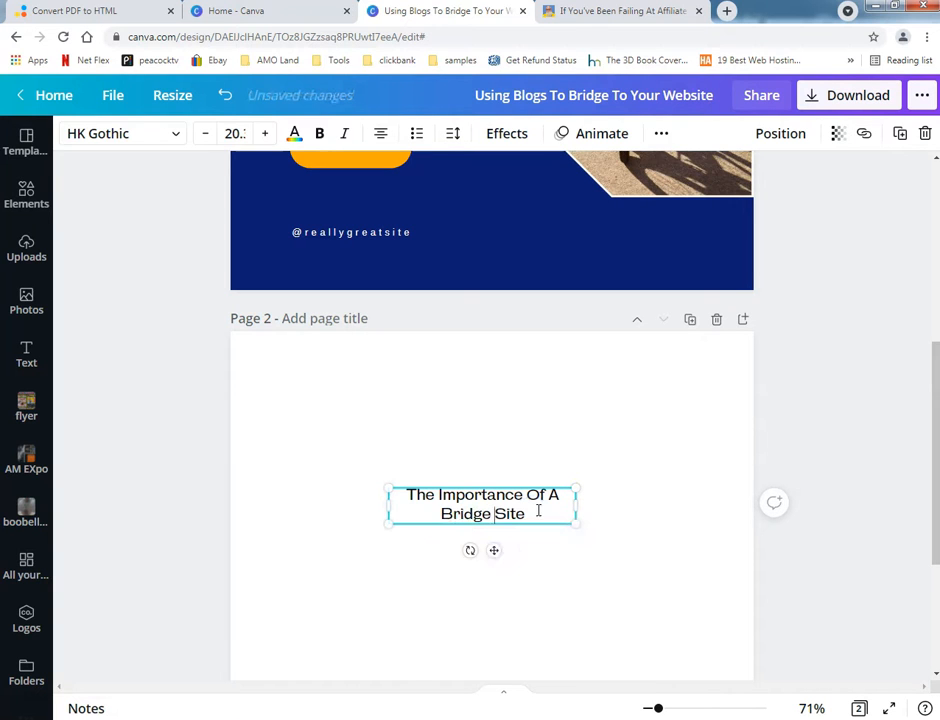
# Enlarge the heading "The Importance Of A Bridge Site" and centre it near the top of page 2.
pyautogui.moveTo(390, 488); pyautogui.dragTo(269, 373)
pyautogui.moveTo(398, 460); pyautogui.dragTo(478, 352)
pyautogui.click(843, 426)
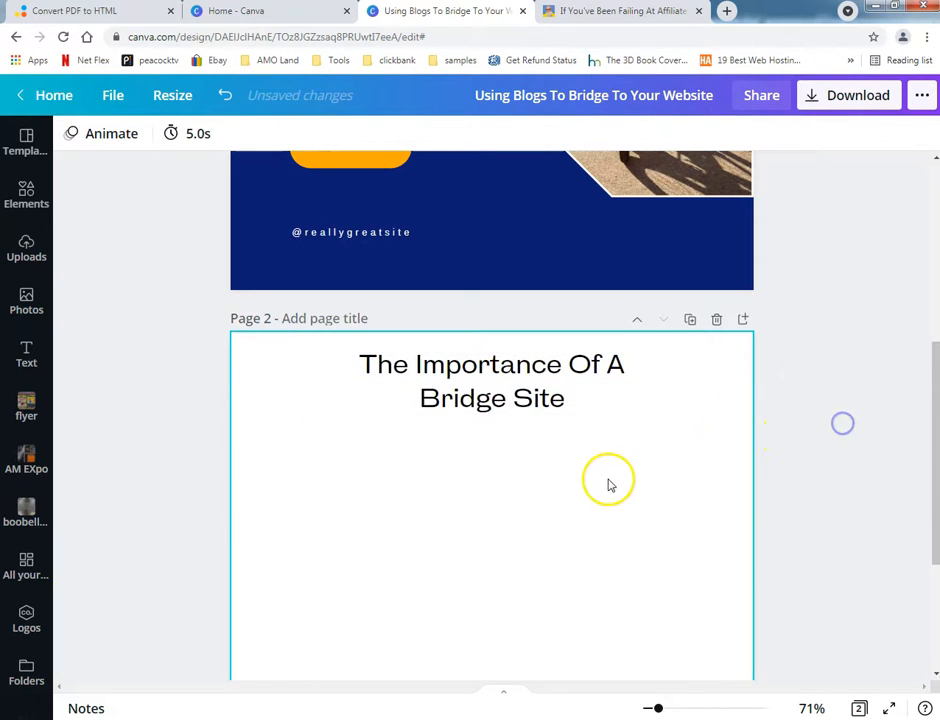
# Switch to Notepad and copy the first body paragraph, from "If you are like most Internet entrepreneurs" to "what do you do?".
pyautogui.scroll(-3, 600, 489)
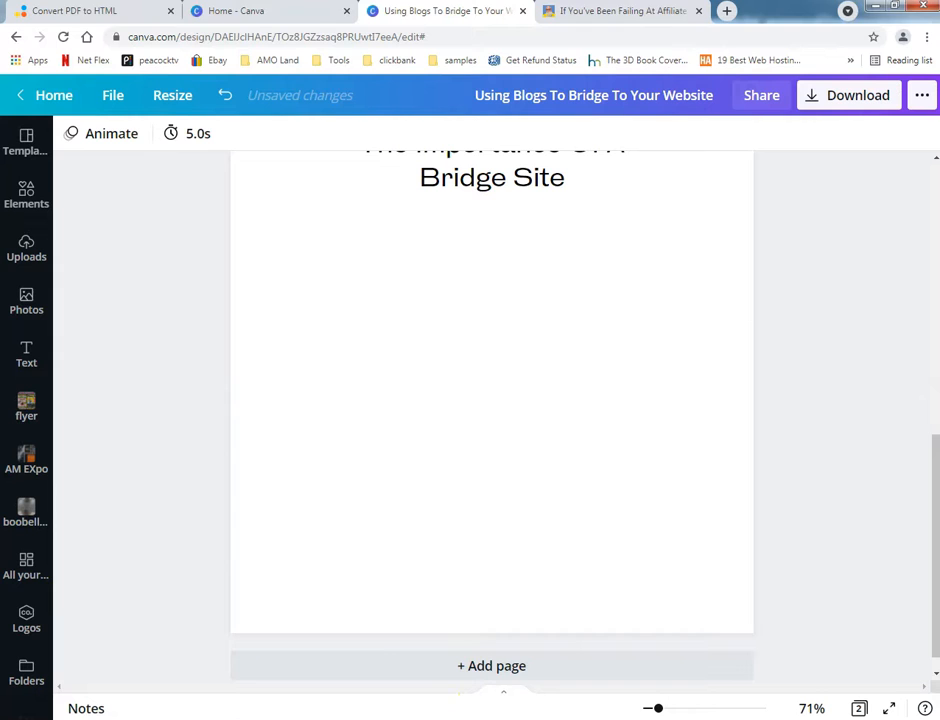
pyautogui.rightClick(477, 718)
pyautogui.click(477, 718)
pyautogui.click(477, 718)
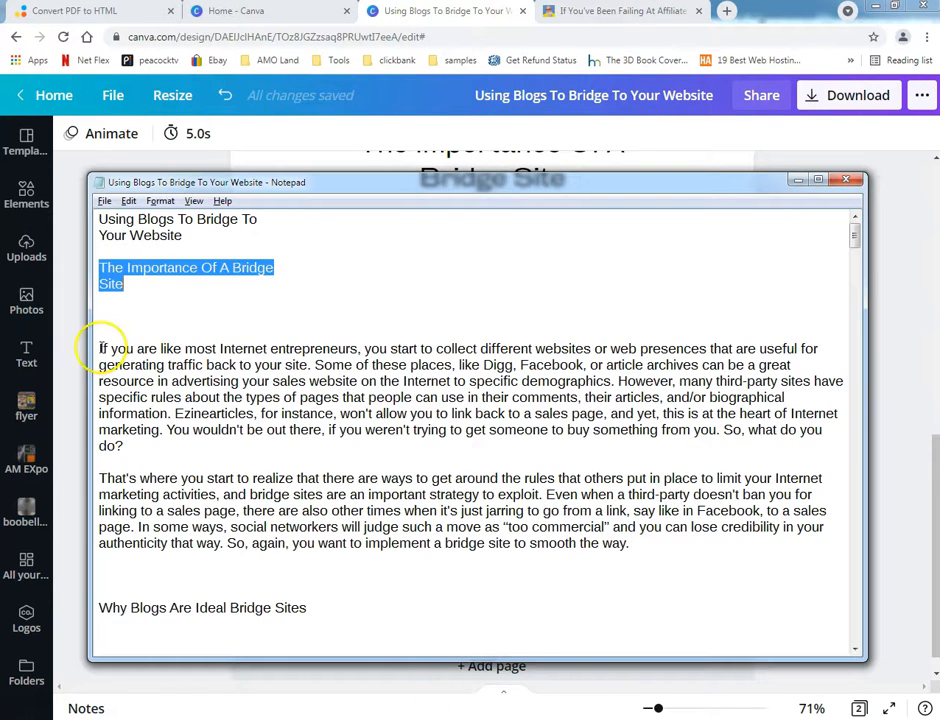
pyautogui.moveTo(97, 346); pyautogui.dragTo(167, 447)
pyautogui.hotkey('ctrl', 'c')
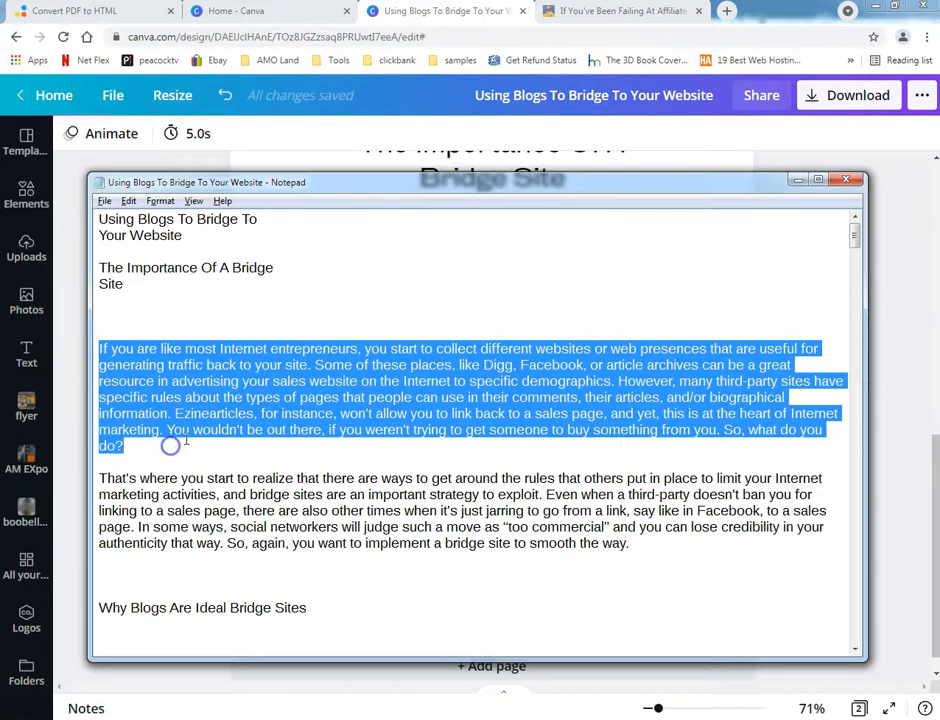
# Return to Canva and paste the copied paragraph onto page 2 below the heading.
pyautogui.hotkey('alt', 'Tab')
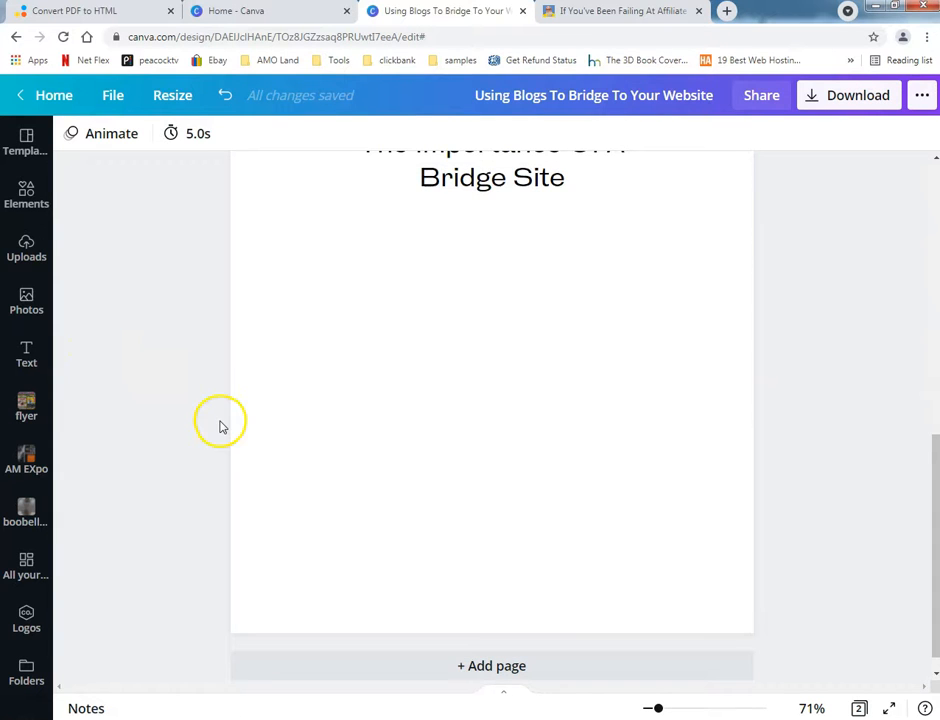
pyautogui.click(373, 342)
pyautogui.scroll(2, 353, 415)
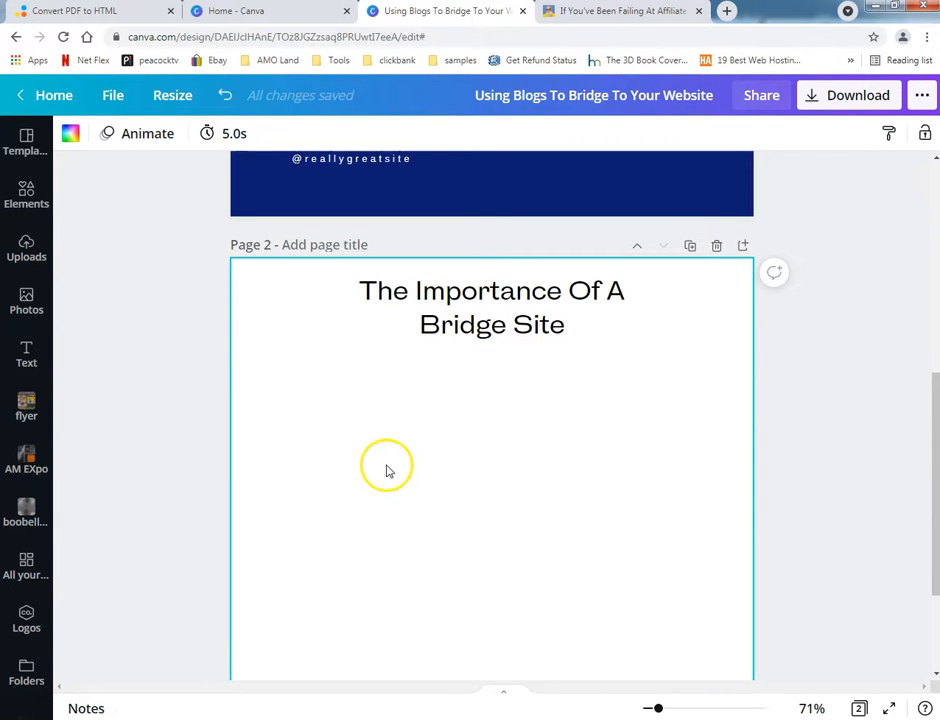
pyautogui.hotkey('ctrl', 'v')
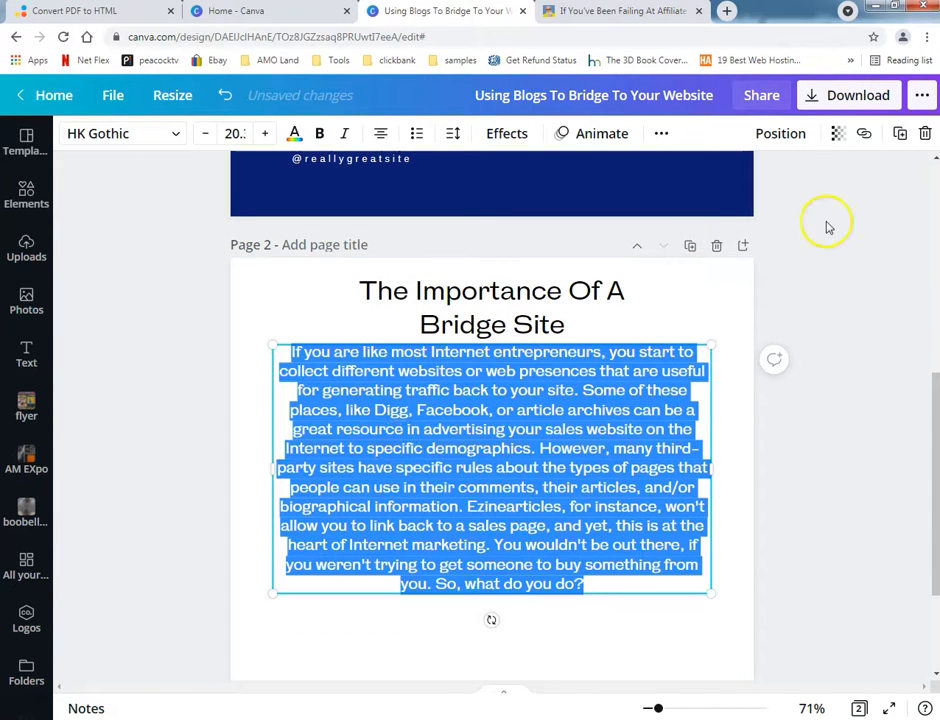
# Align the pasted paragraph to the vertical middle of page 2 and justify its text.
pyautogui.click(780, 133)
pyautogui.click(554, 273)
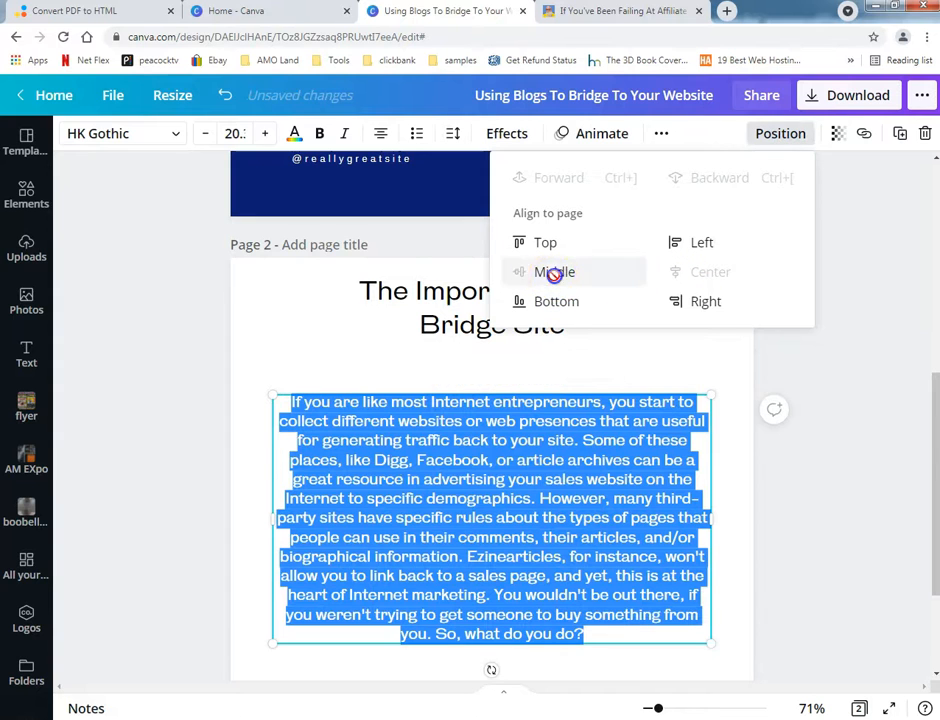
pyautogui.click(385, 122)
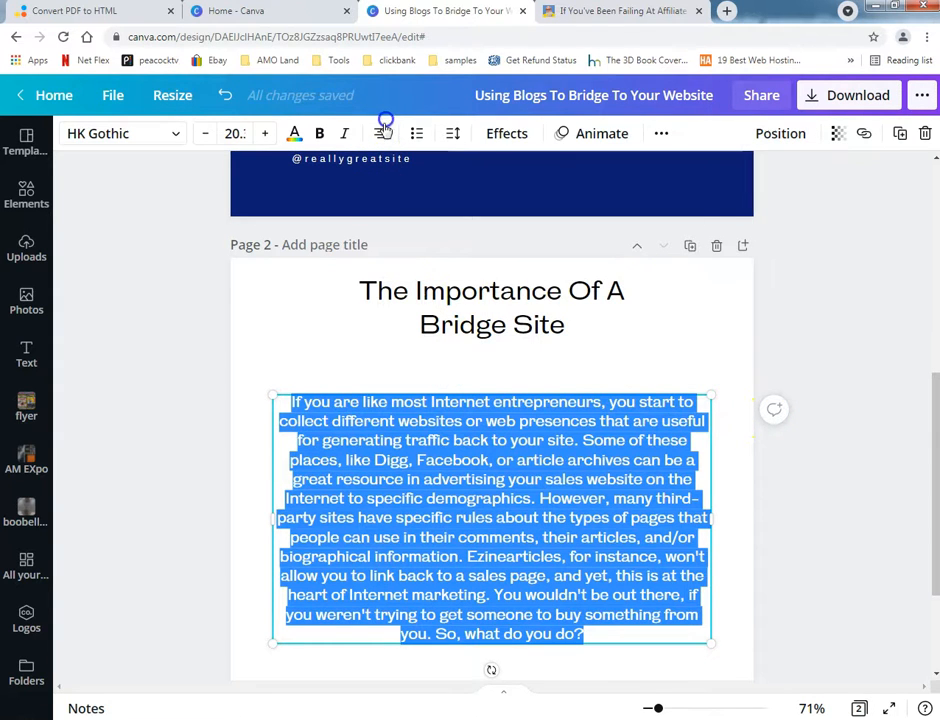
pyautogui.click(380, 133)
pyautogui.click(380, 133)
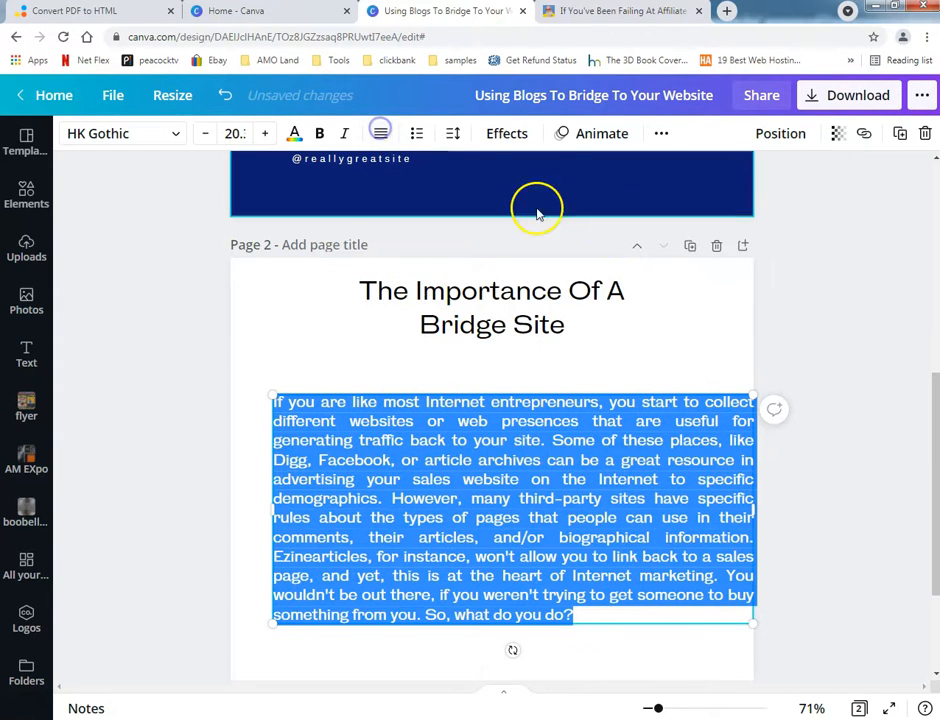
pyautogui.click(815, 295)
# Centre the justified paragraph both horizontally and vertically on page 2.
pyautogui.click(645, 425)
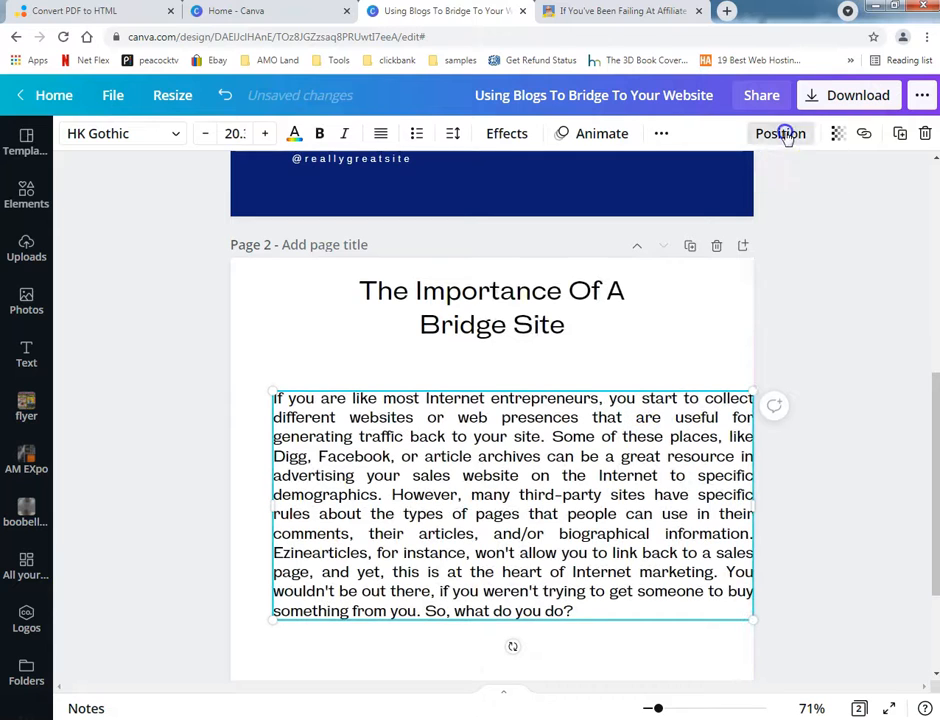
pyautogui.click(783, 133)
pyautogui.click(691, 281)
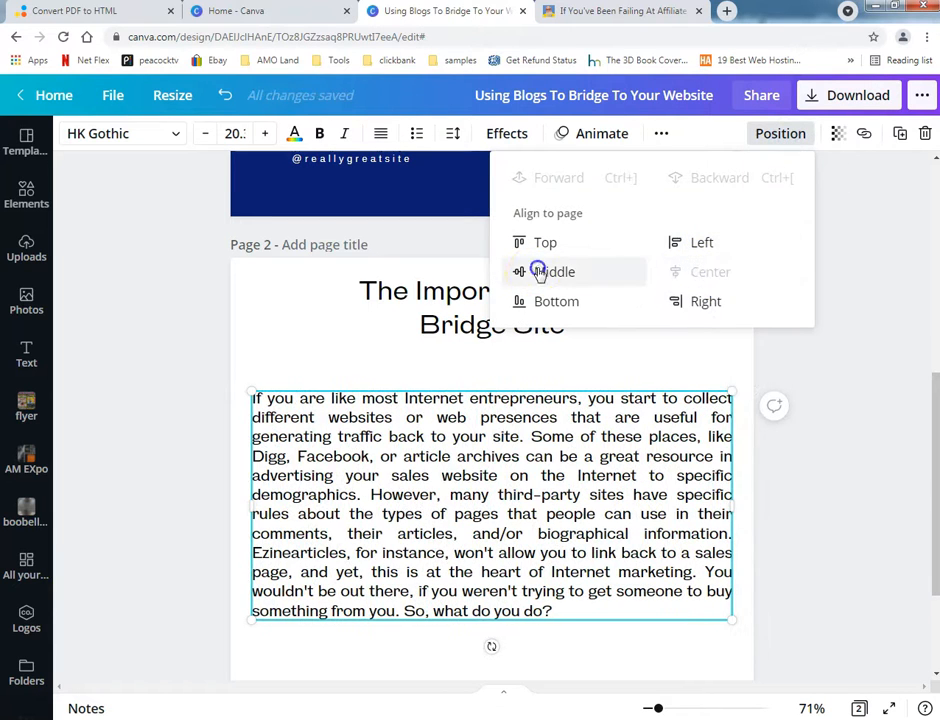
pyautogui.click(540, 273)
pyautogui.click(835, 424)
# Add a third page, then switch to Notepad and copy the heading "Why Blogs Are Ideal Bridge Sites".
pyautogui.scroll(-2, 820, 413)
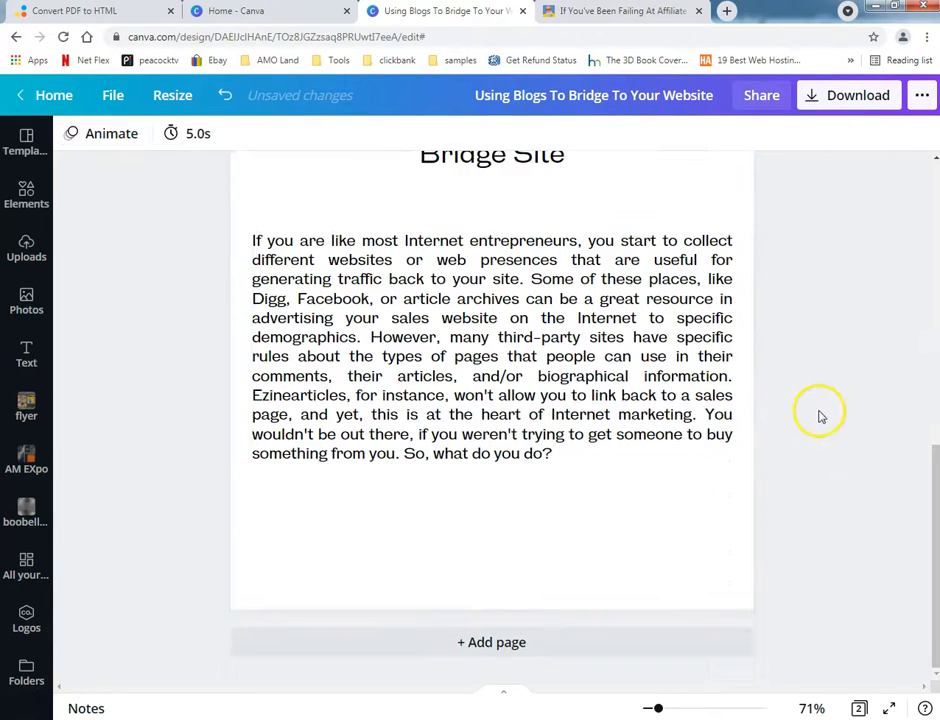
pyautogui.click(465, 648)
pyautogui.hotkey('alt', 'Tab')
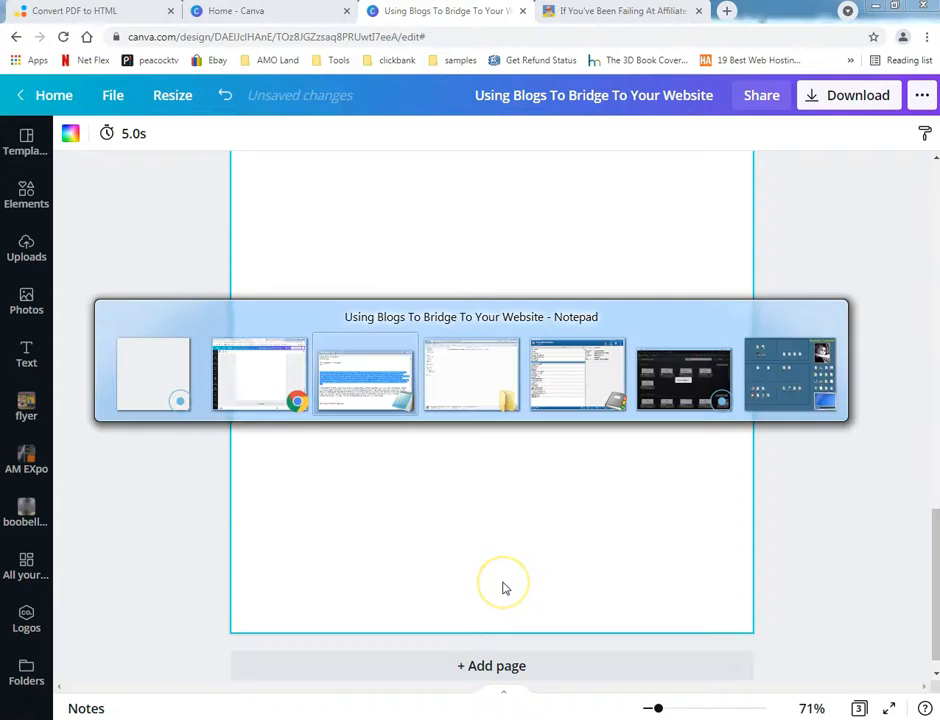
pyautogui.hotkey('alt', 'Tab')
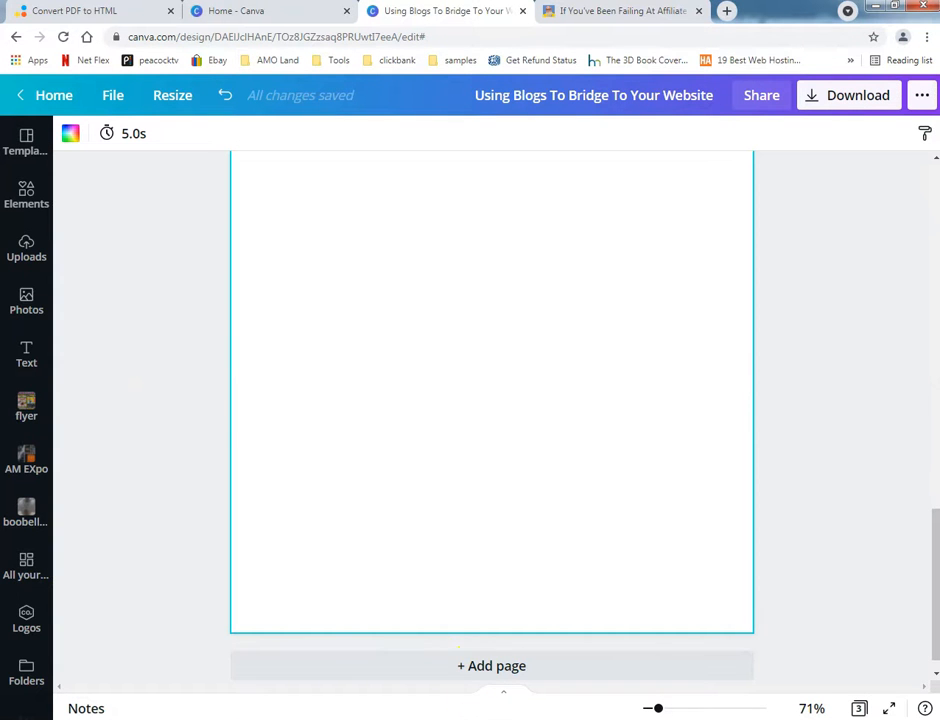
pyautogui.hotkey('alt', 'Tab')
pyautogui.scroll(-5, 205, 480)
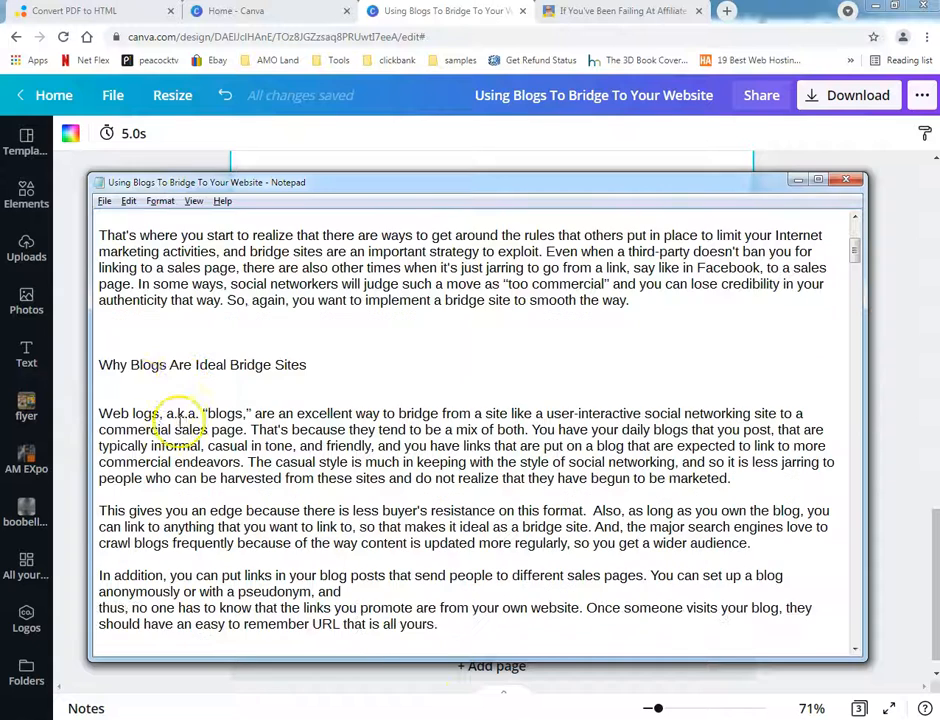
pyautogui.moveTo(99, 365); pyautogui.dragTo(344, 367)
pyautogui.hotkey('ctrl', 'c')
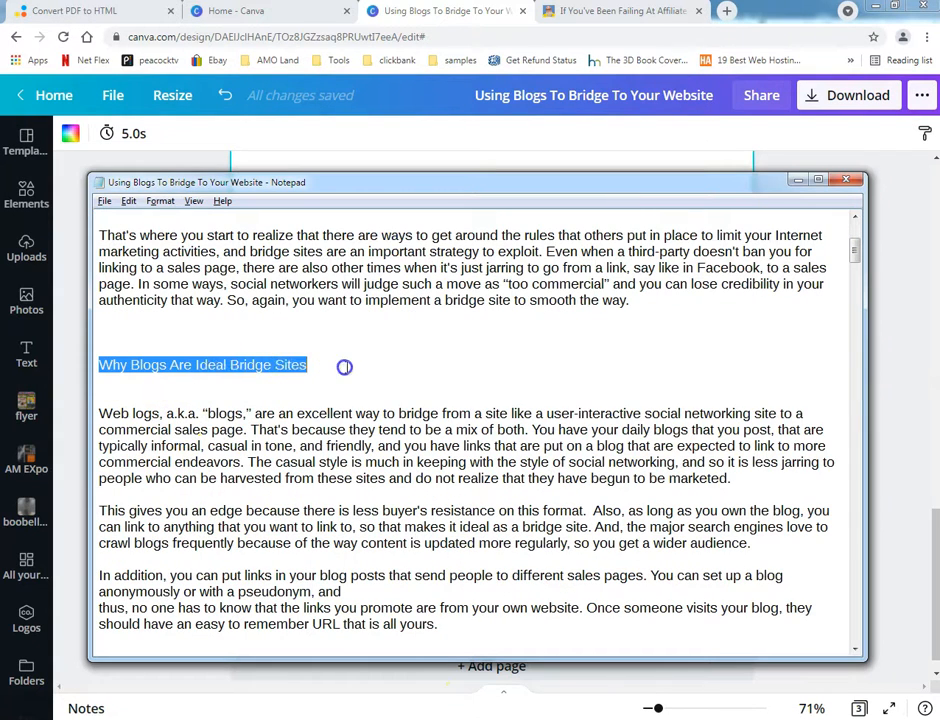
# Return to Canva and paste the copied heading onto the blank page 3.
pyautogui.hotkey('alt', 'Tab')
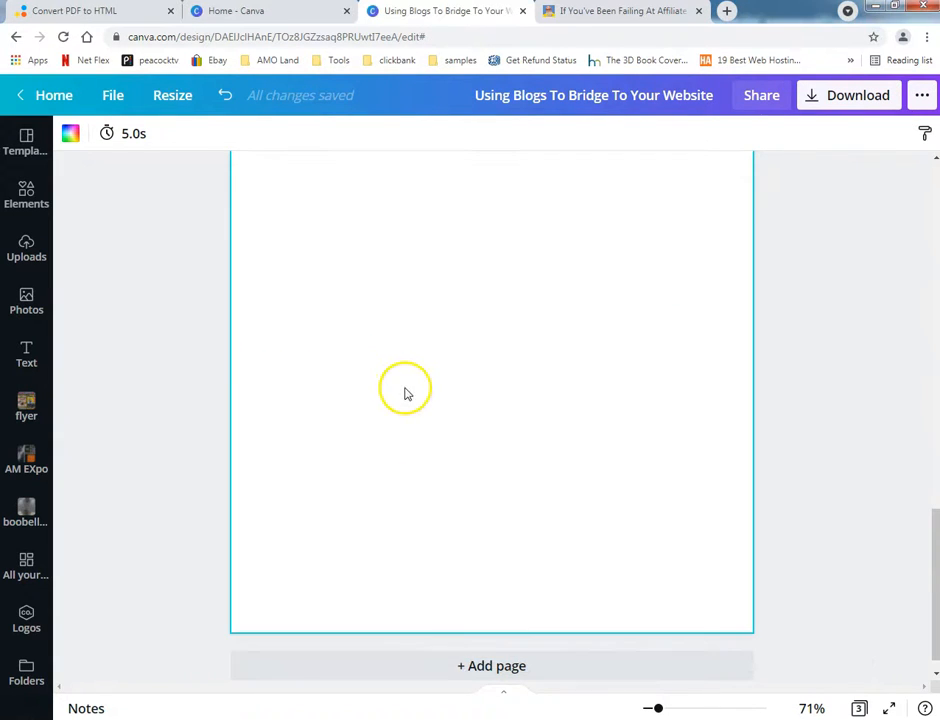
pyautogui.scroll(-4, 408, 445)
pyautogui.rightClick(476, 355)
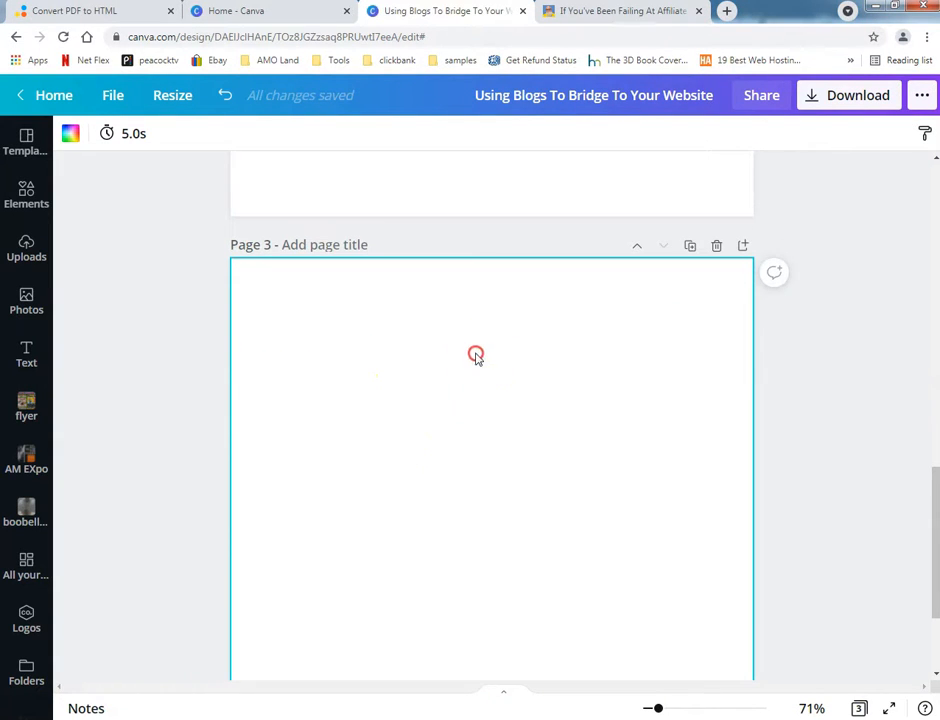
pyautogui.click(493, 405)
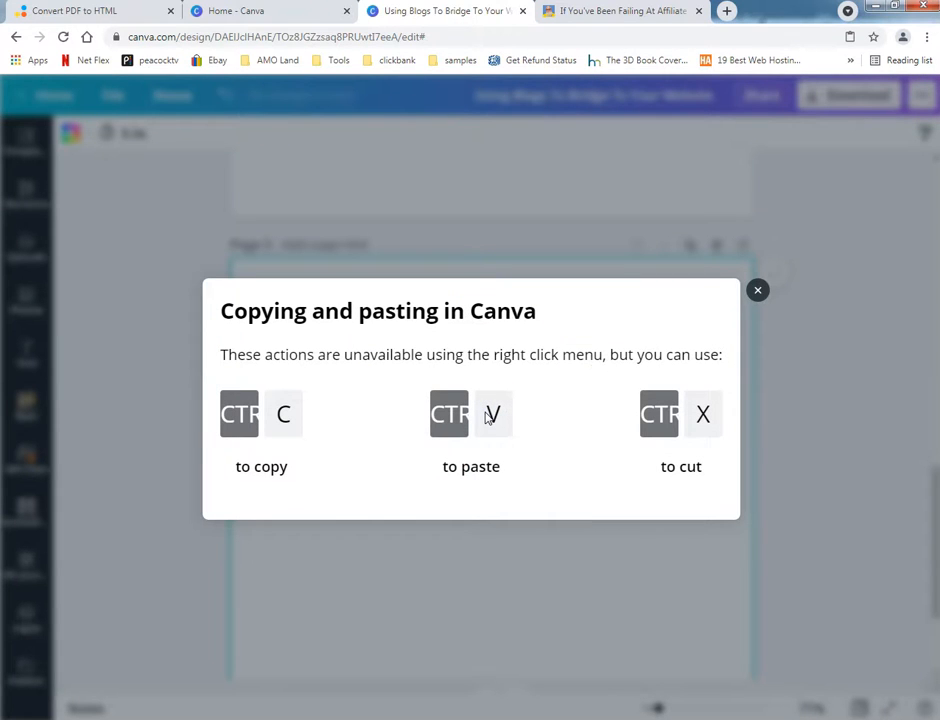
pyautogui.click(748, 286)
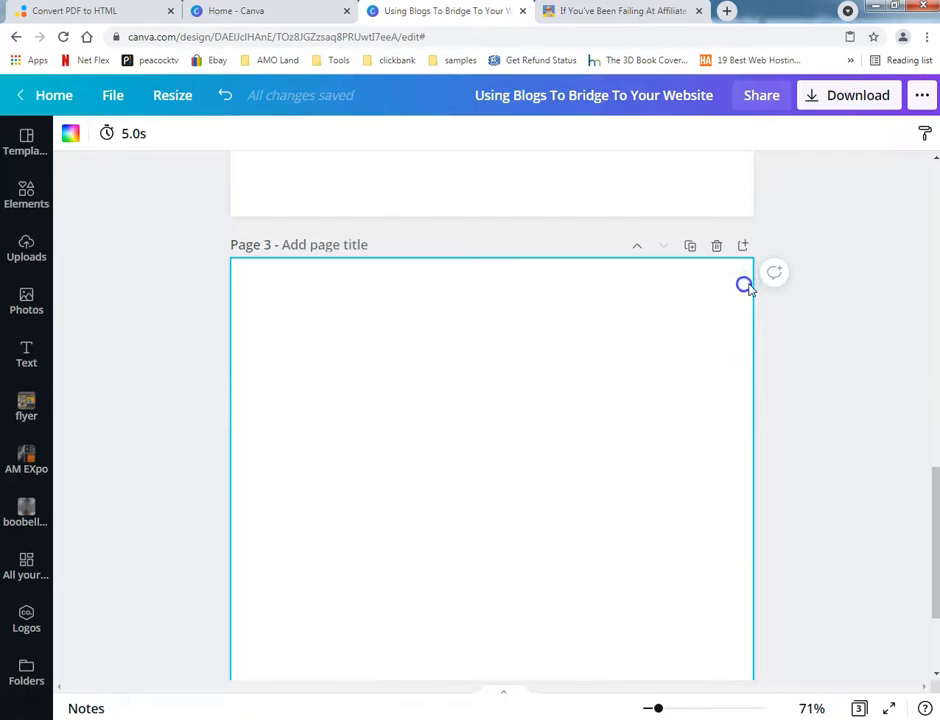
pyautogui.click(422, 364)
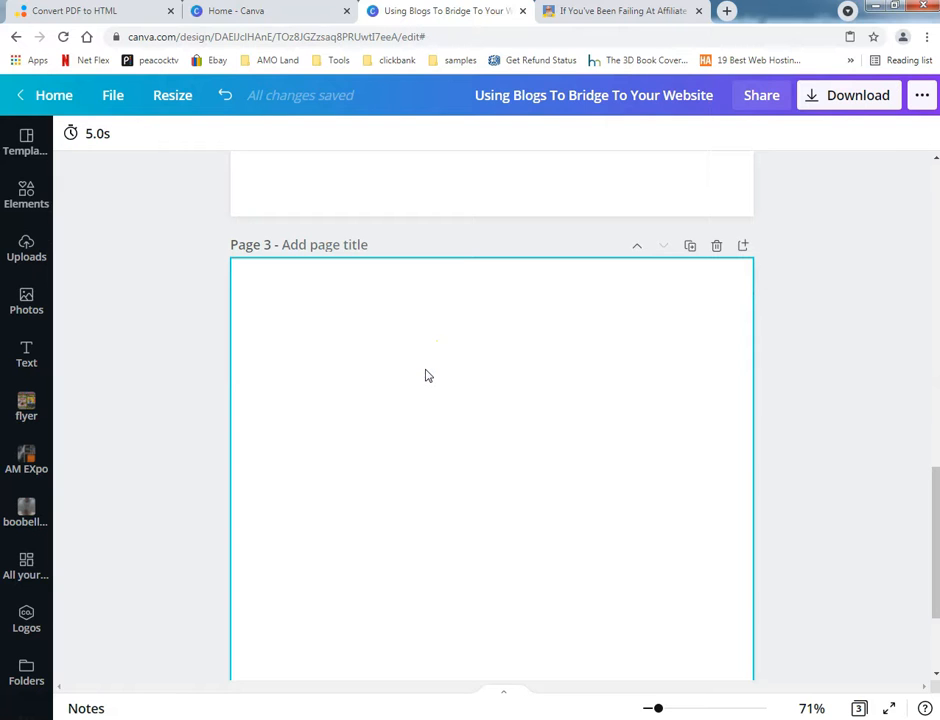
pyautogui.hotkey('ctrl', 'v')
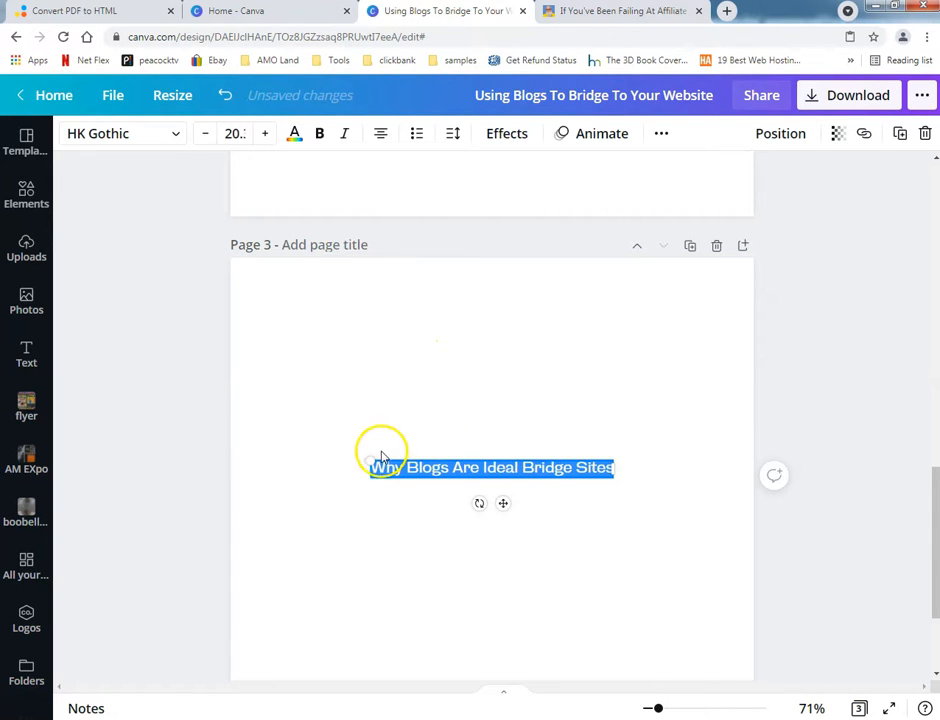
# Enlarge the heading "Why Blogs Are Ideal Bridge Sites" to a font size of about 35 and centre it near the top of page 3.
pyautogui.moveTo(371, 459); pyautogui.dragTo(281, 367)
pyautogui.moveTo(451, 508); pyautogui.dragTo(522, 363)
pyautogui.moveTo(348, 319); pyautogui.dragTo(260, 285)
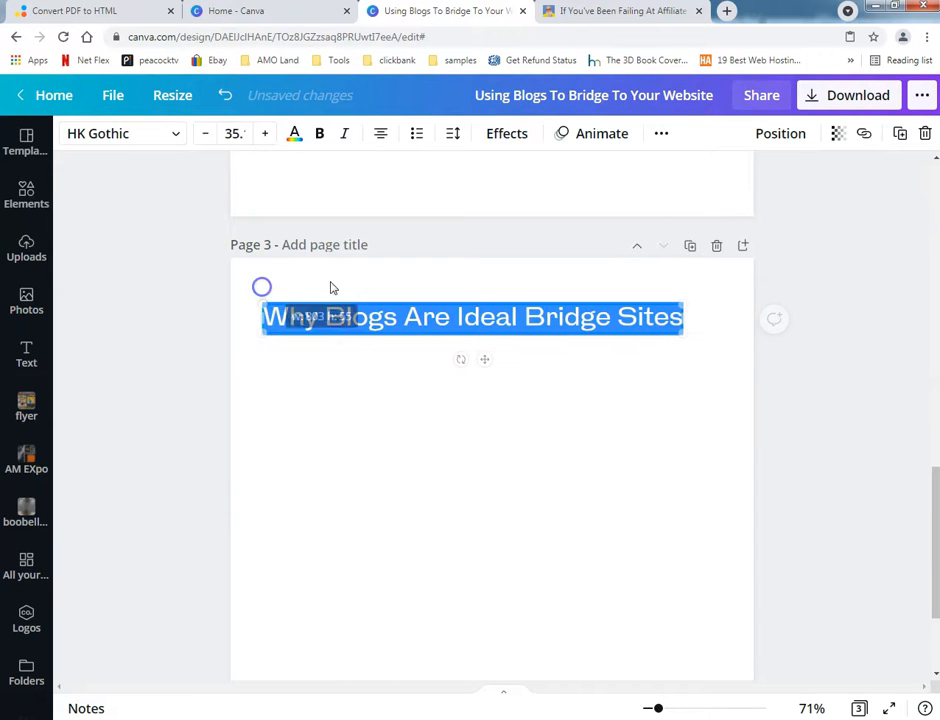
pyautogui.click(770, 135)
pyautogui.click(724, 268)
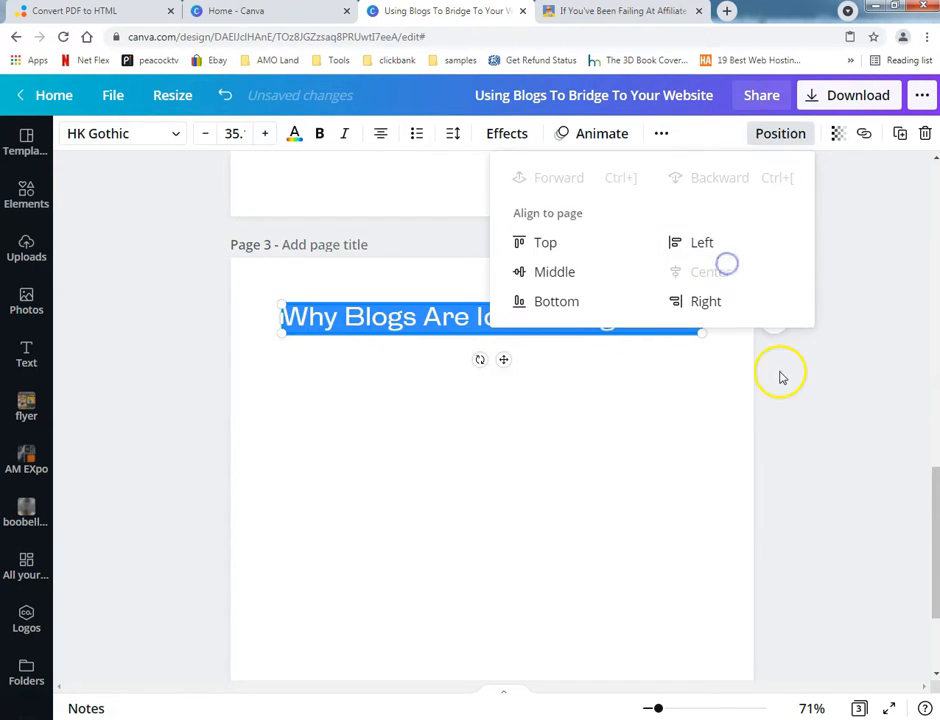
pyautogui.click(825, 388)
# Switch to Notepad and copy the paragraph from "Web logs, a.k.a." to "begun to be marketed.".
pyautogui.click(540, 430)
pyautogui.scroll(-2, 536, 434)
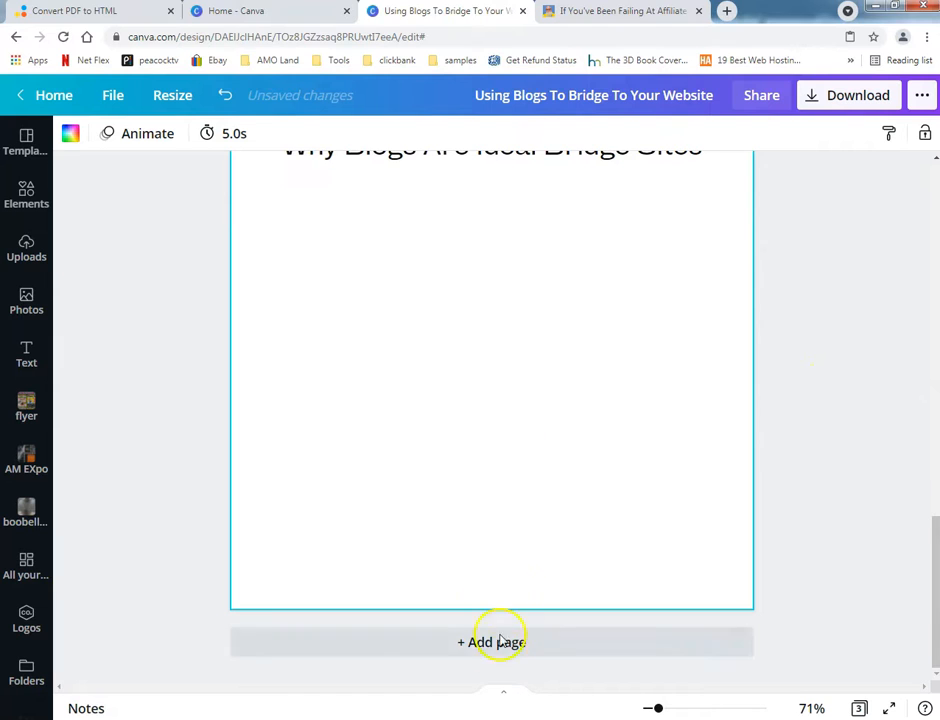
pyautogui.hotkey('alt', 'Tab')
pyautogui.moveTo(98, 412); pyautogui.dragTo(775, 478)
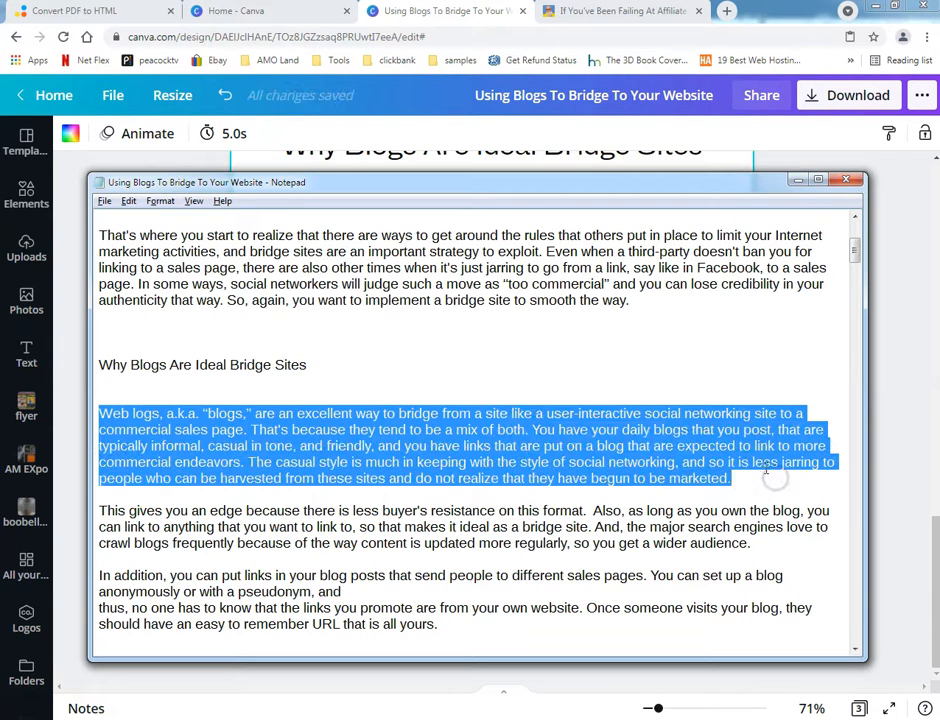
# Return to Canva and paste the "Web logs" paragraph onto page 3.
pyautogui.hotkey('alt', 'Tab')
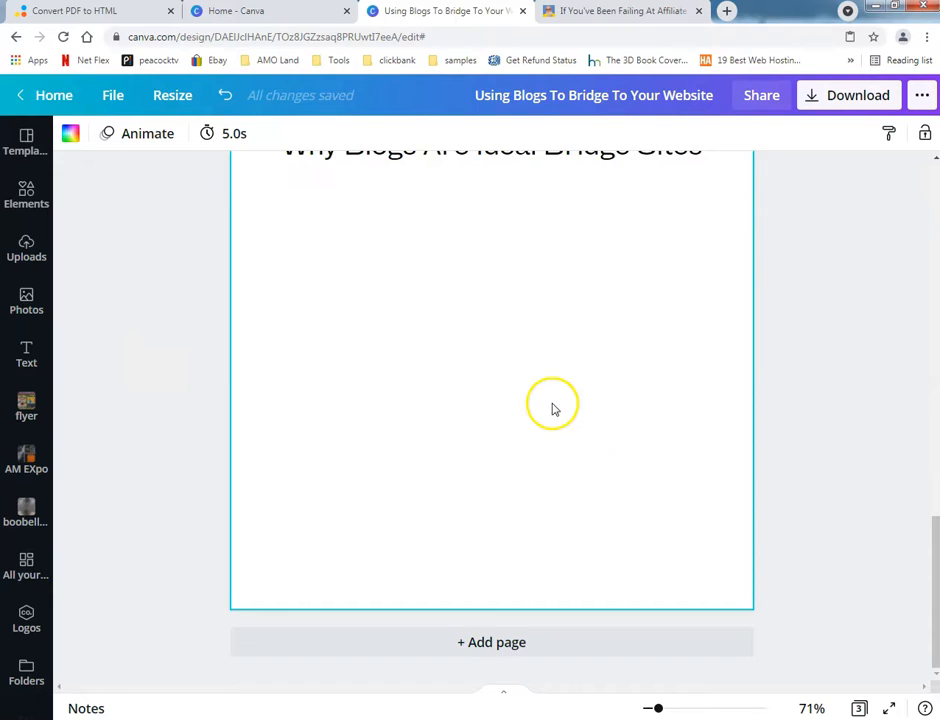
pyautogui.scroll(2, 530, 410)
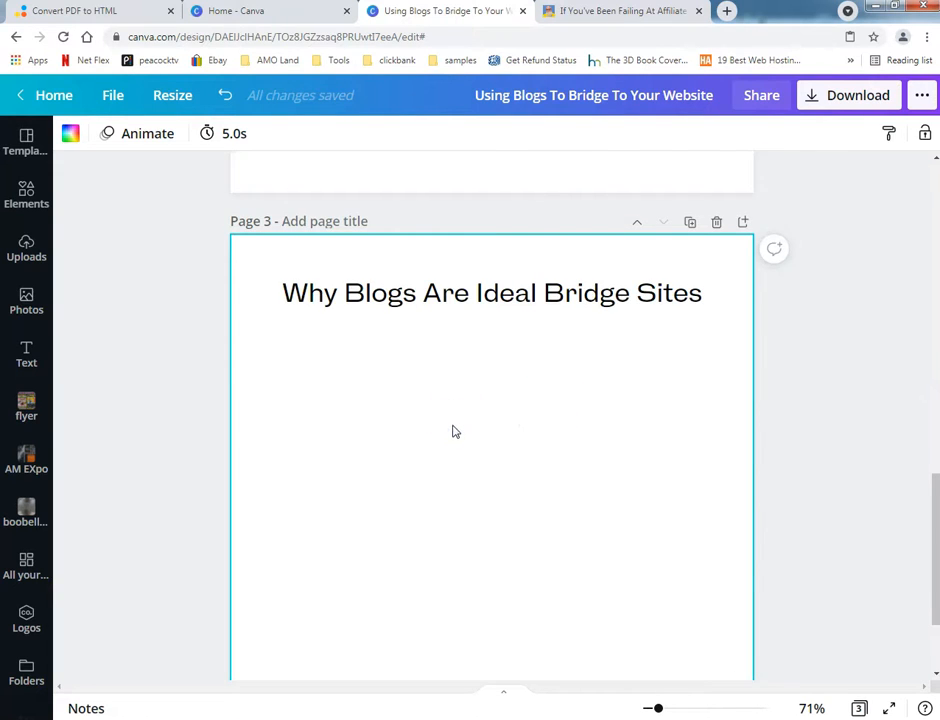
pyautogui.hotkey('ctrl', 'v')
pyautogui.scroll(3, 455, 421)
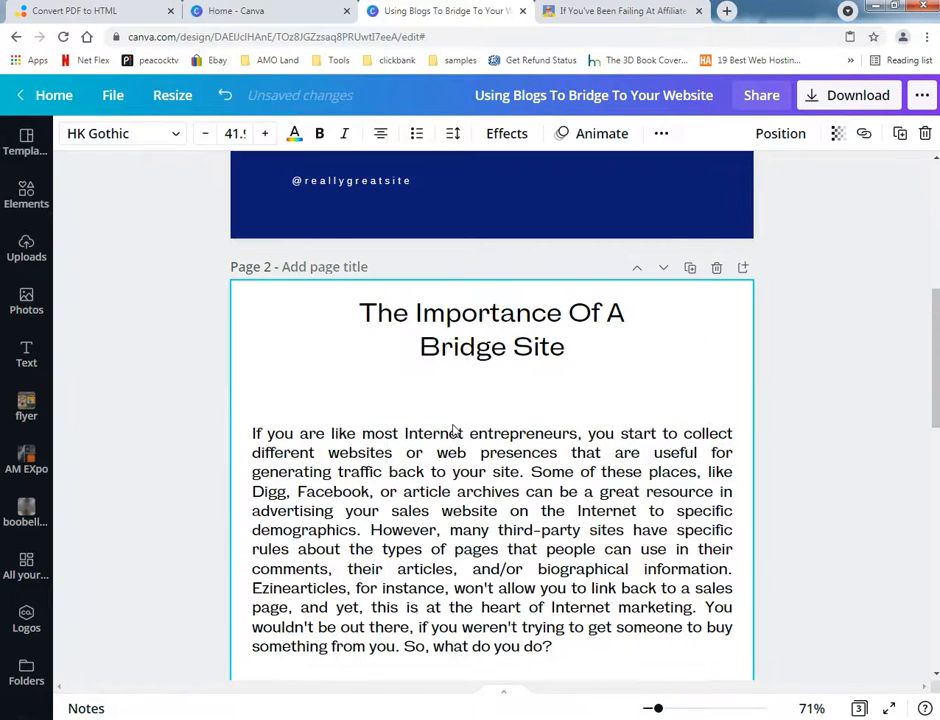
pyautogui.scroll(-3, 460, 440)
pyautogui.scroll(-3, 462, 446)
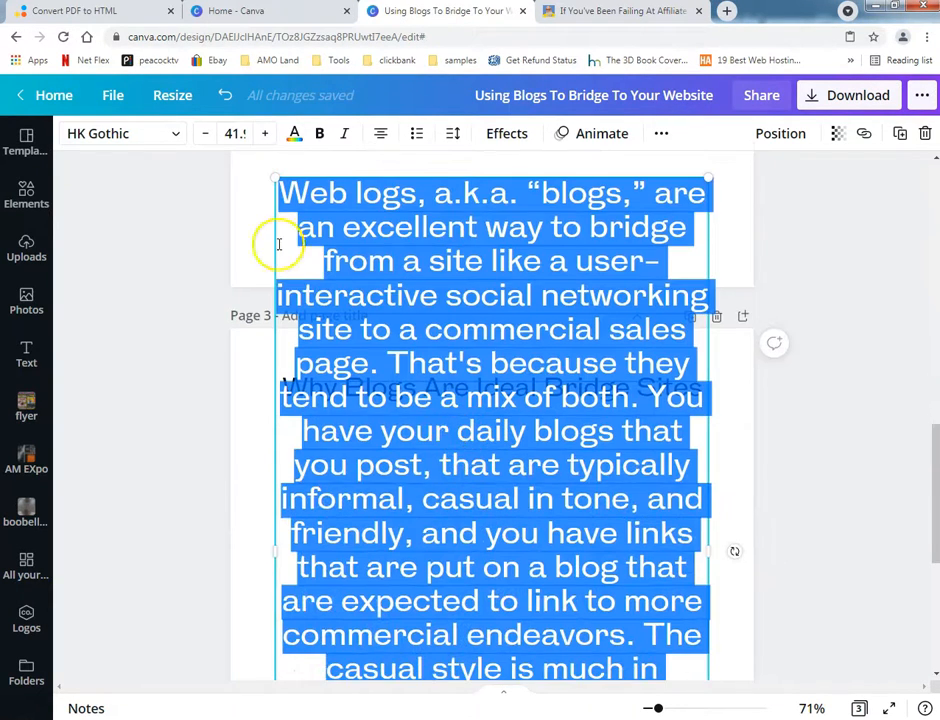
# Reduce the pasted paragraph's font size on page 3 to about 25.
pyautogui.click(207, 135)
pyautogui.click(207, 135)
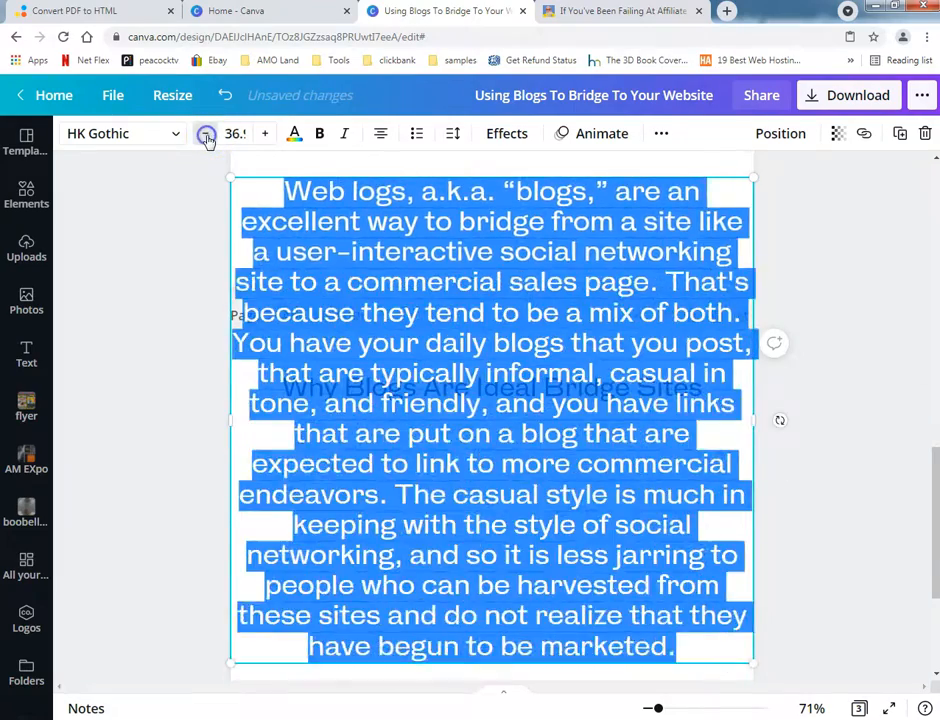
pyautogui.click(207, 135)
pyautogui.click(207, 135)
pyautogui.click(207, 135)
pyautogui.click(207, 135)
pyautogui.click(207, 135)
pyautogui.click(207, 135)
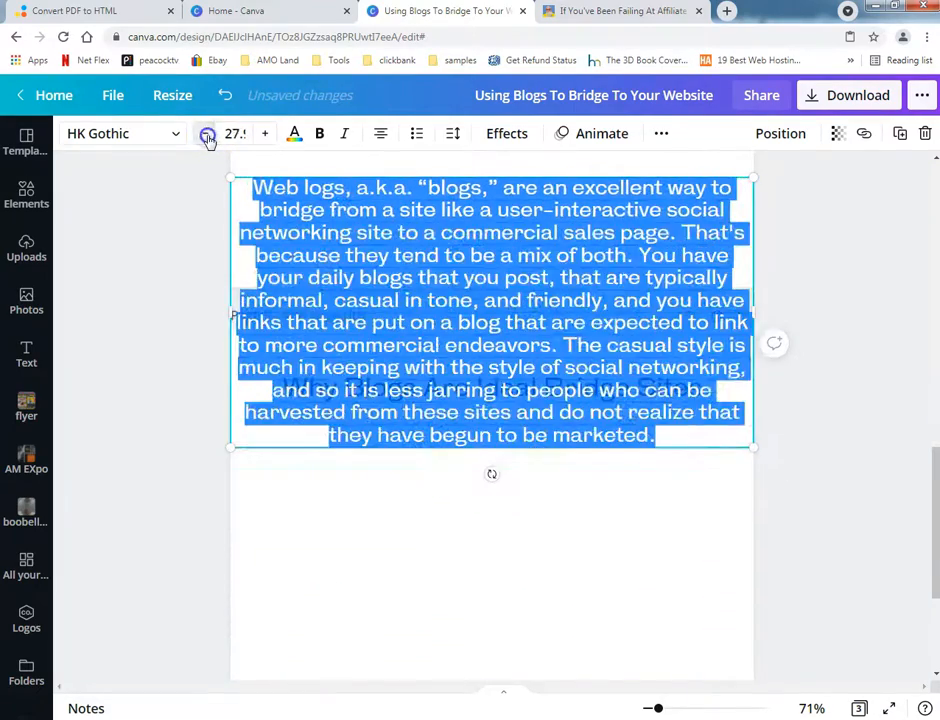
pyautogui.click(207, 135)
pyautogui.click(207, 135)
pyautogui.click(207, 135)
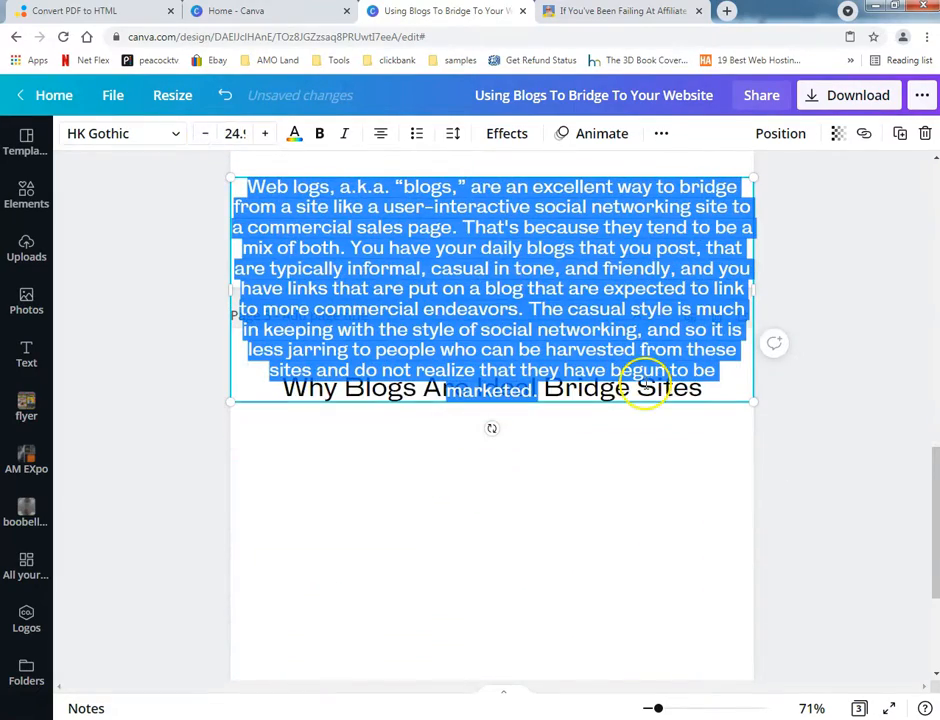
# Narrow the paragraph's text box slightly and centre it horizontally and vertically on page 3.
pyautogui.click(781, 133)
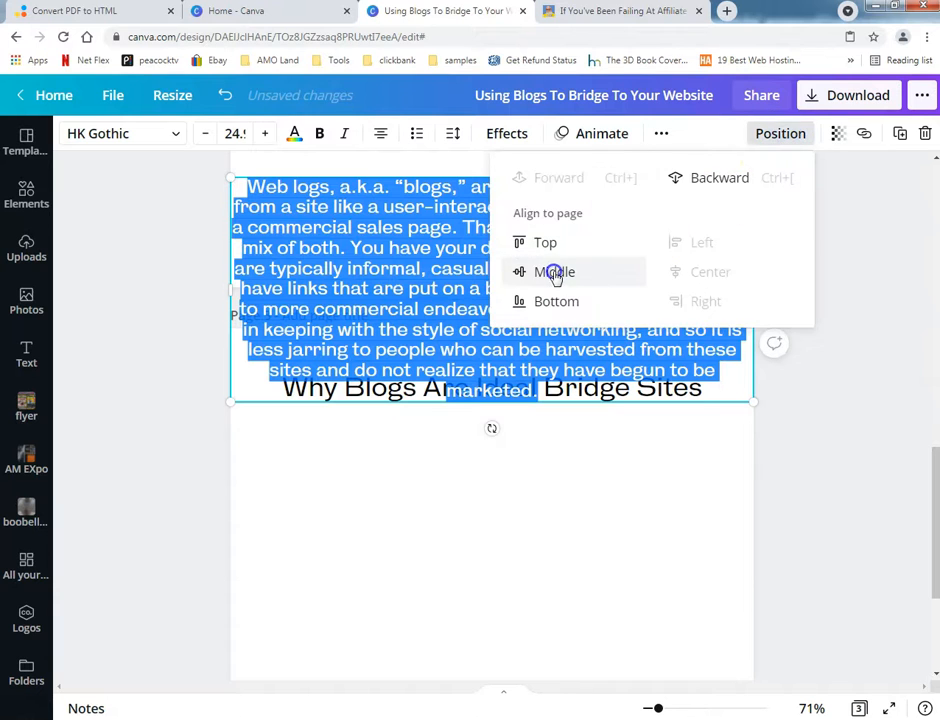
pyautogui.click(555, 273)
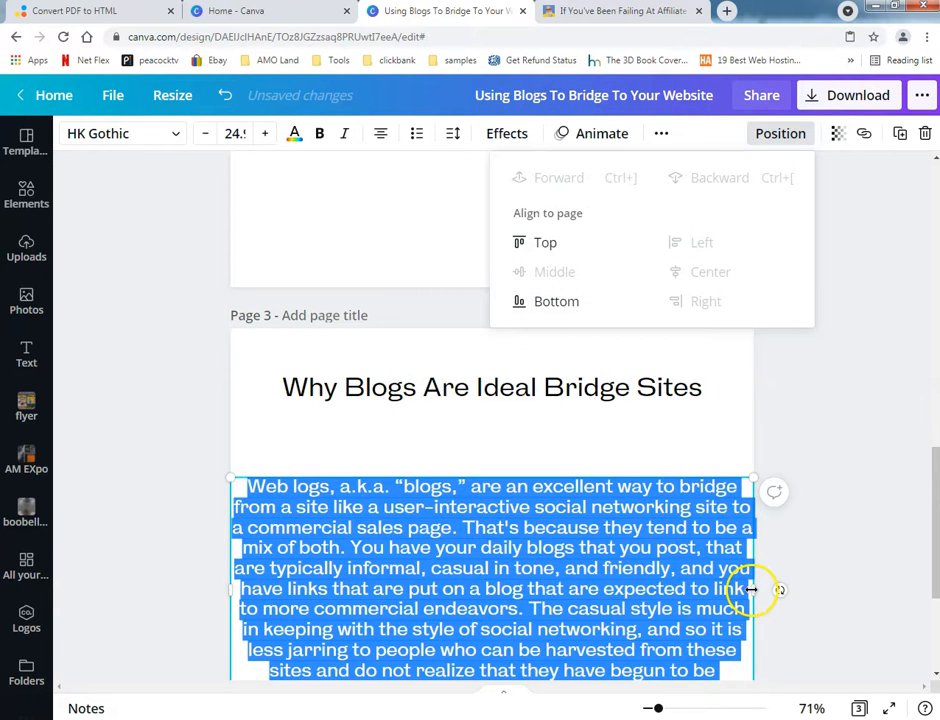
pyautogui.moveTo(750, 590); pyautogui.dragTo(714, 590)
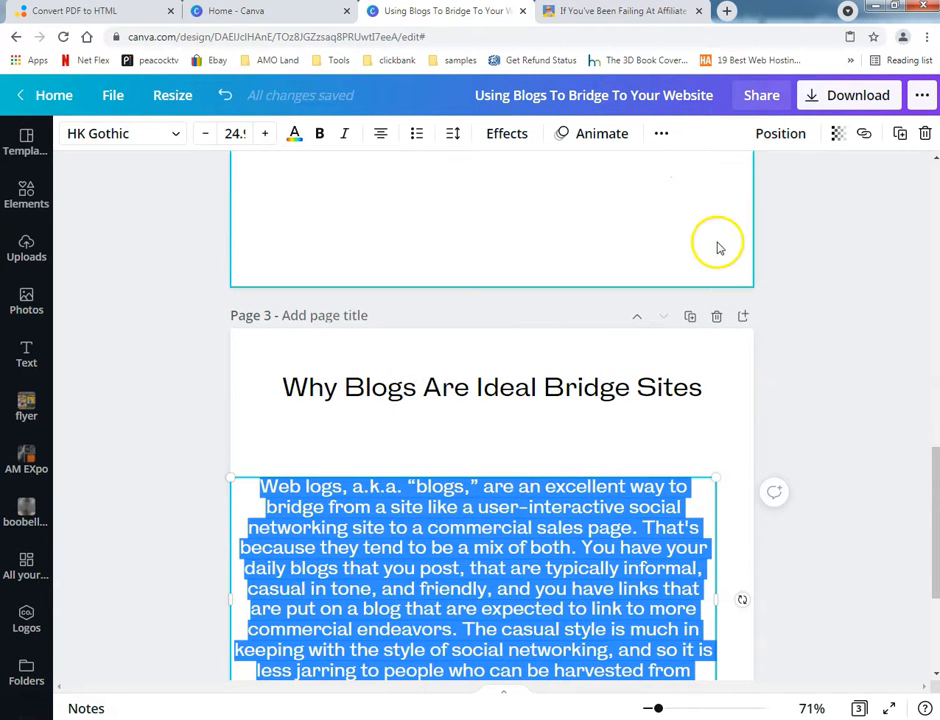
pyautogui.click(780, 133)
pyautogui.click(712, 273)
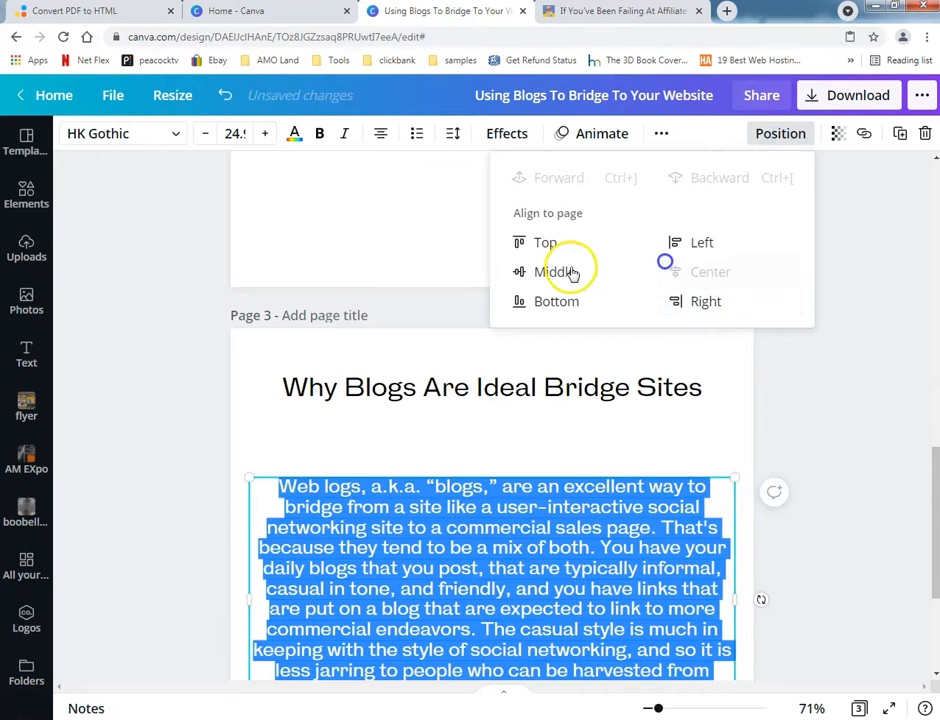
pyautogui.click(556, 271)
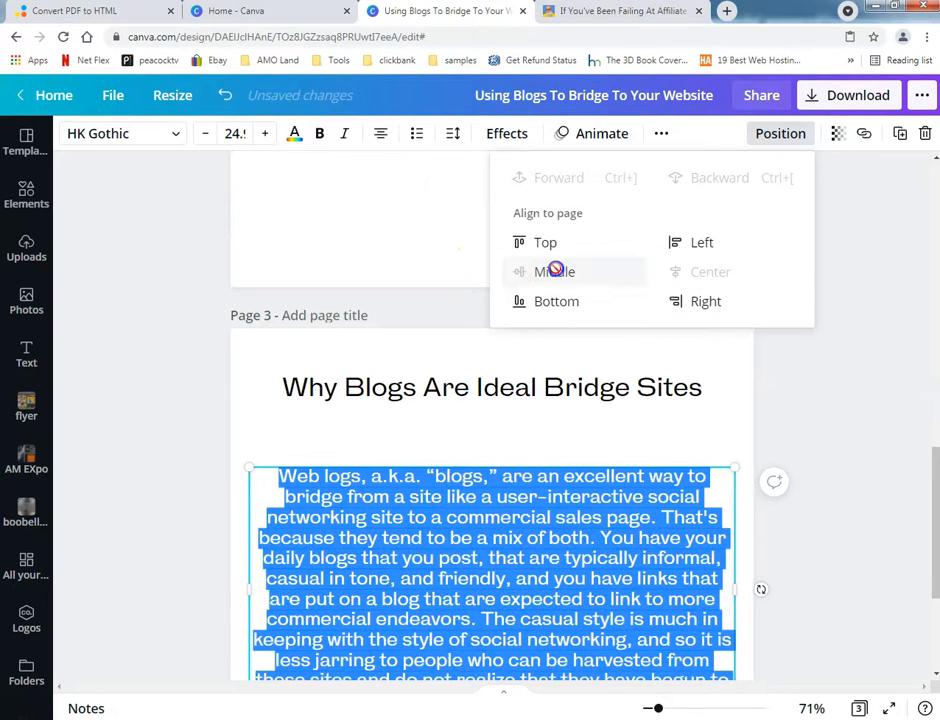
# Justify the "Web logs" paragraph on page 3 and deselect it.
pyautogui.click(388, 136)
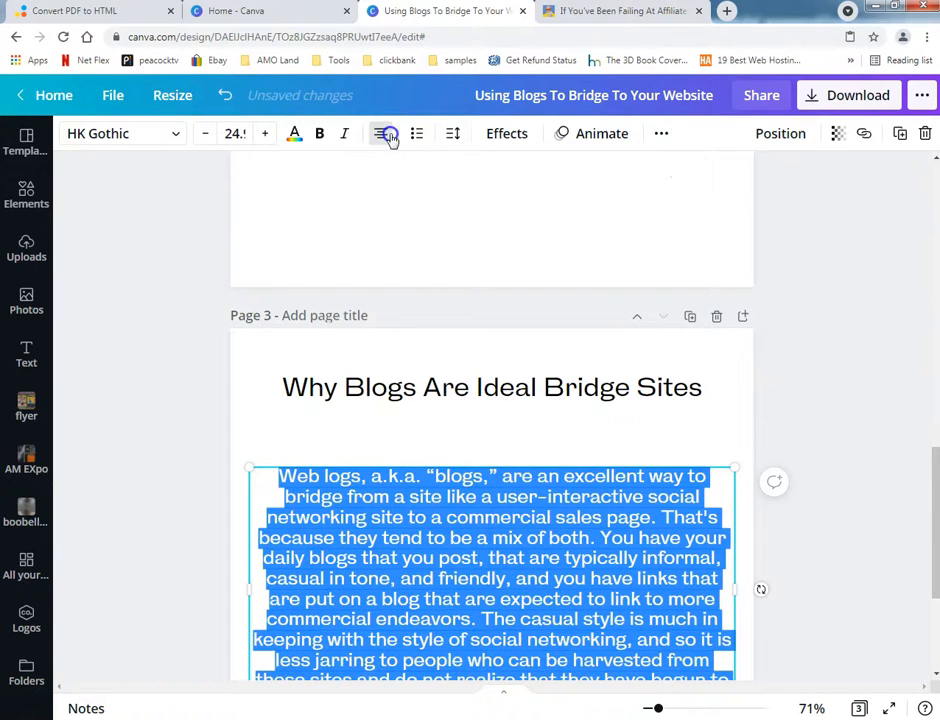
pyautogui.click(388, 136)
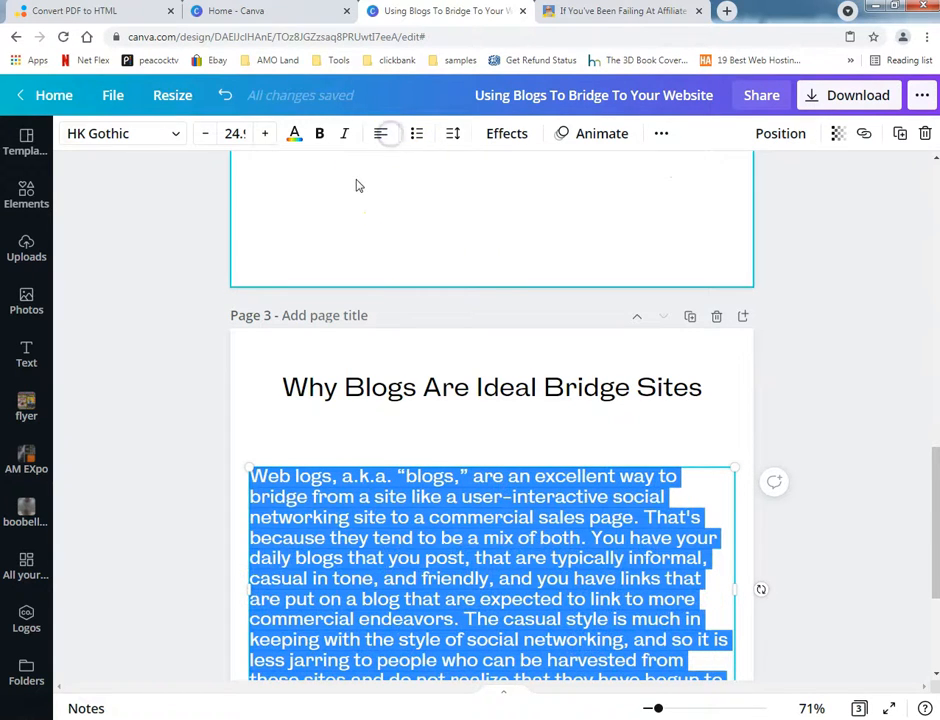
pyautogui.click(384, 134)
pyautogui.click(846, 401)
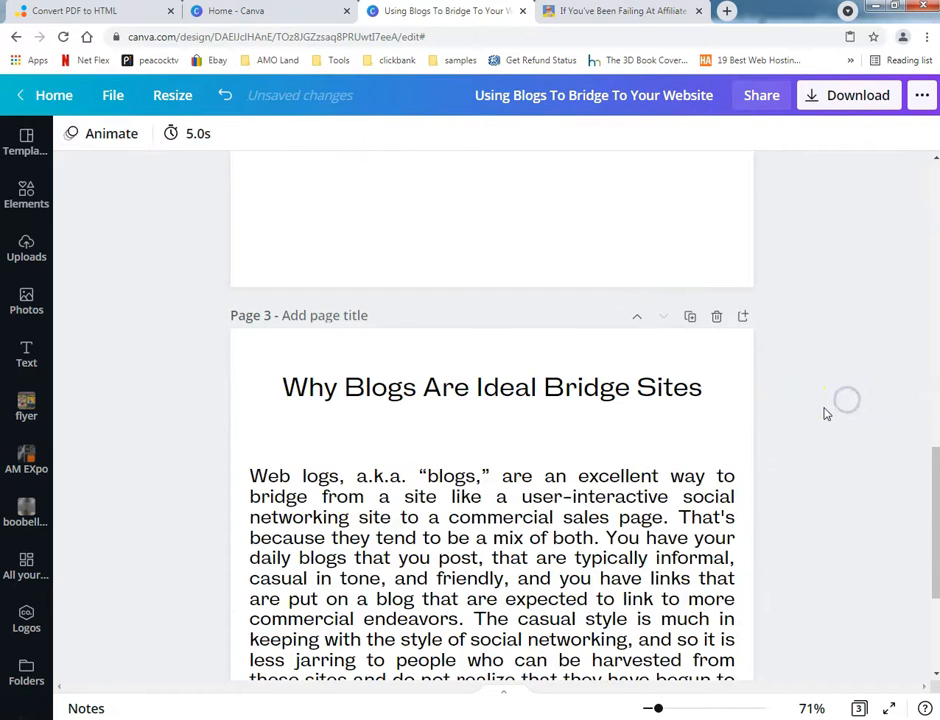
# Add a fourth page to the design and copy the heading "WordPress Is The Gold Standard" from the Notepad document.
pyautogui.scroll(-3, 820, 411)
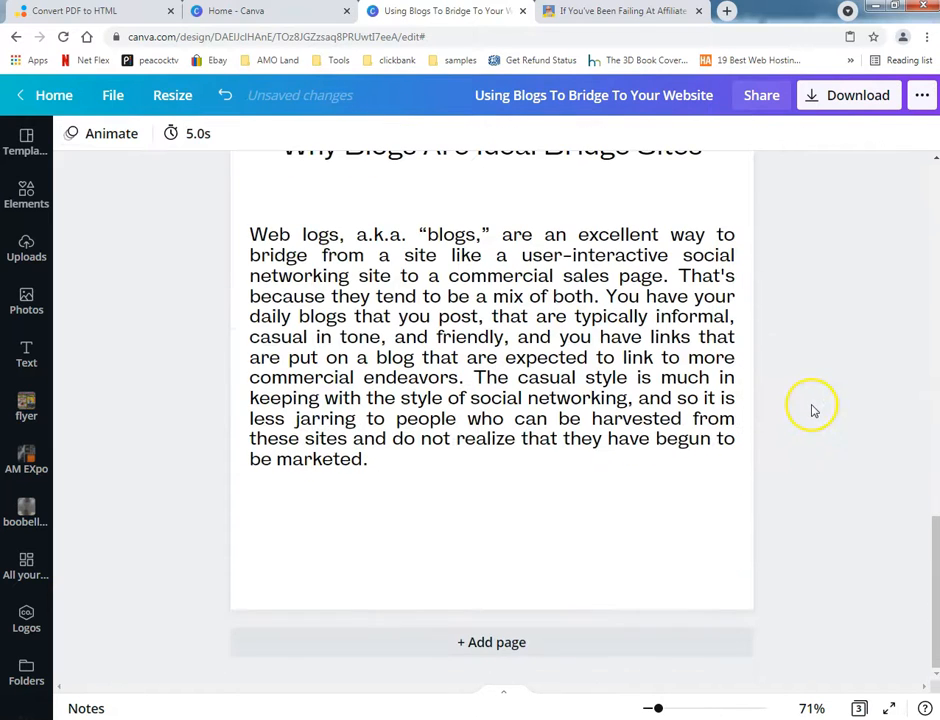
pyautogui.click(480, 642)
pyautogui.hotkey('alt', 'Tab')
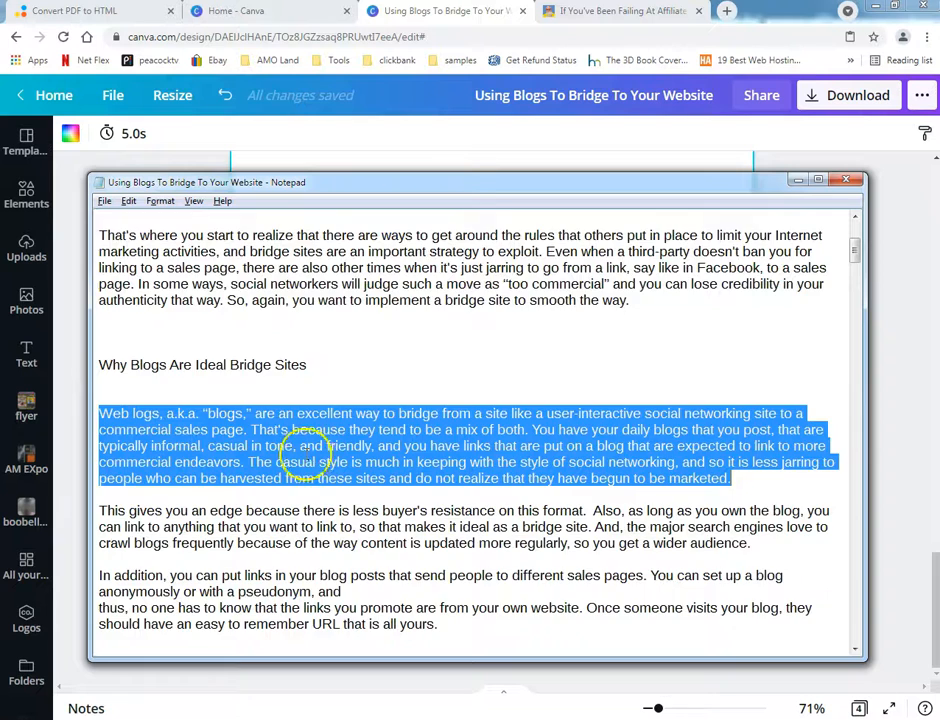
pyautogui.scroll(-7, 240, 420)
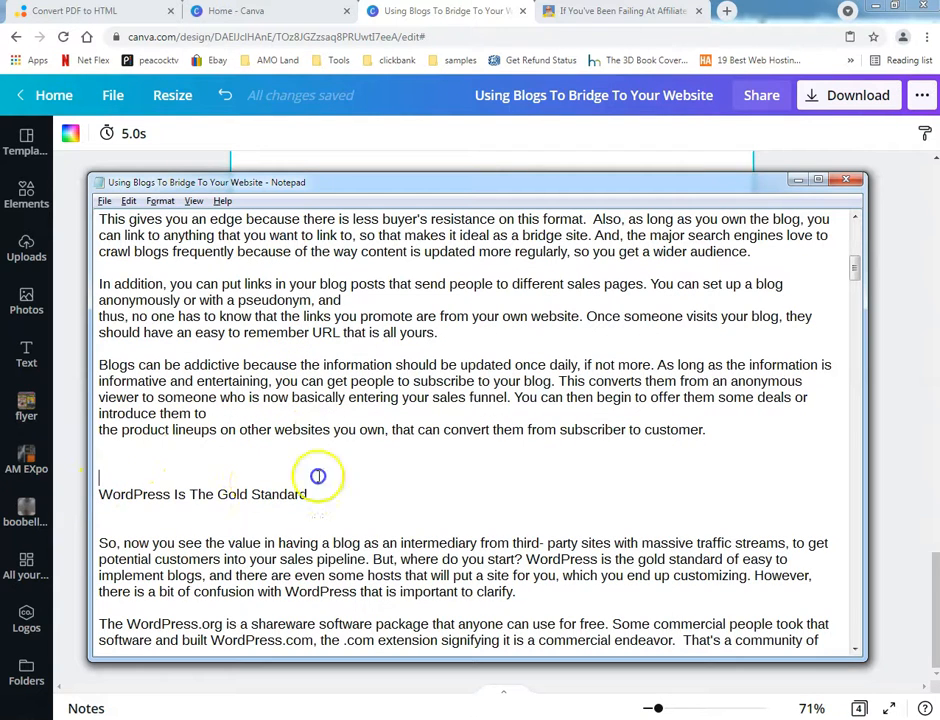
pyautogui.moveTo(317, 476); pyautogui.dragTo(335, 497)
pyautogui.hotkey('ctrl', 'c')
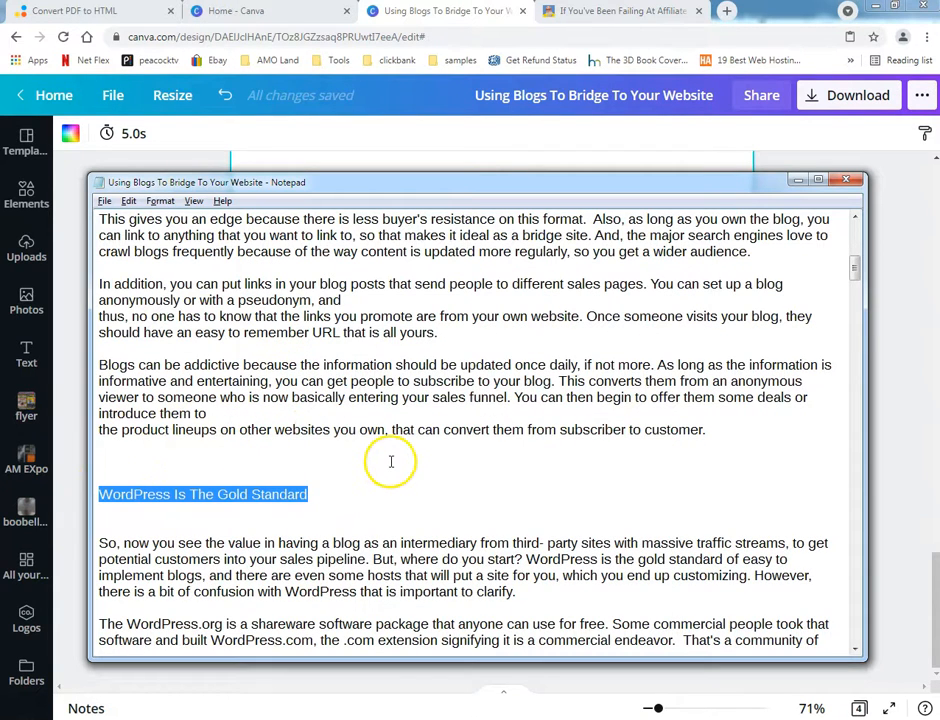
# Return to Canva, paste the "WordPress Is The Gold Standard" heading onto page 4 and move it near the page's upper edge.
pyautogui.hotkey('alt', 'Tab')
pyautogui.scroll(5, 392, 462)
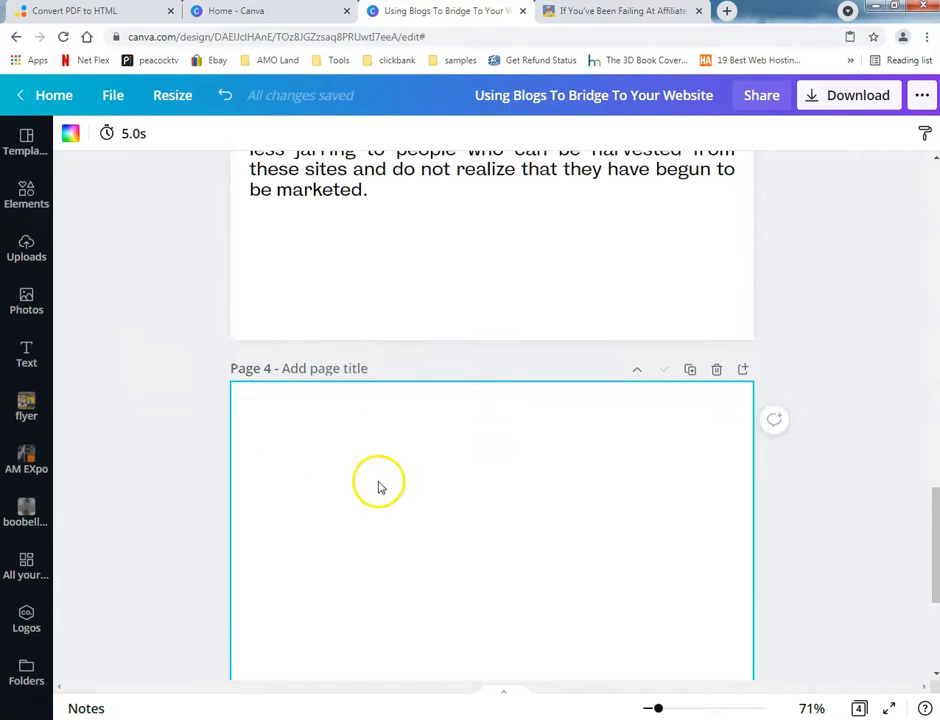
pyautogui.hotkey('ctrl', 'v')
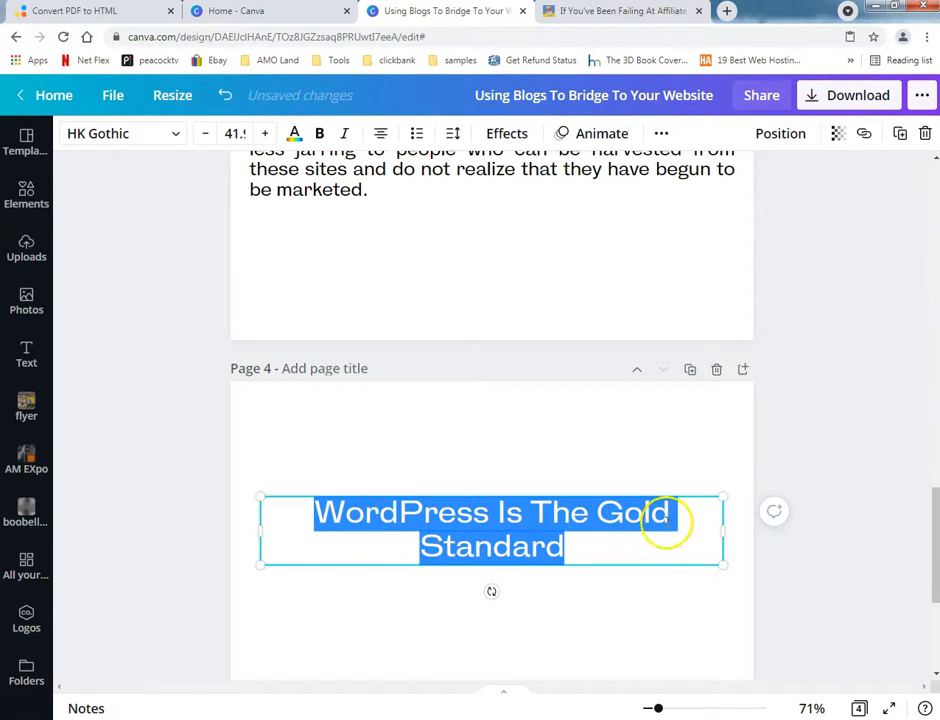
pyautogui.moveTo(598, 494); pyautogui.dragTo(600, 397)
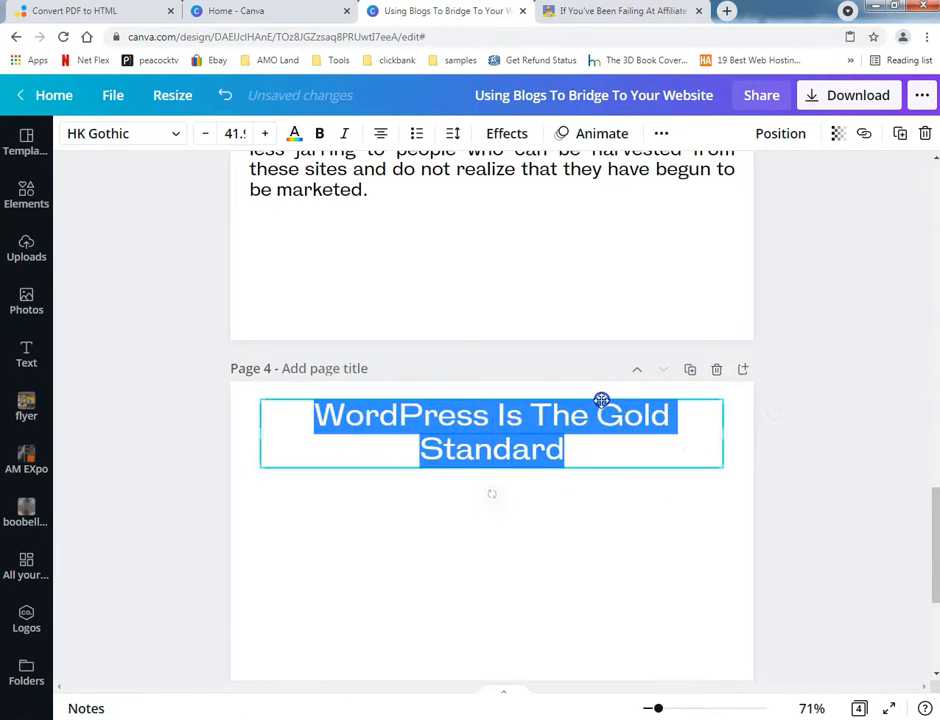
# Narrow the page 4 heading's text box to about 600 wide, centre it horizontally on the page and deselect it.
pyautogui.moveTo(722, 434); pyautogui.dragTo(573, 436)
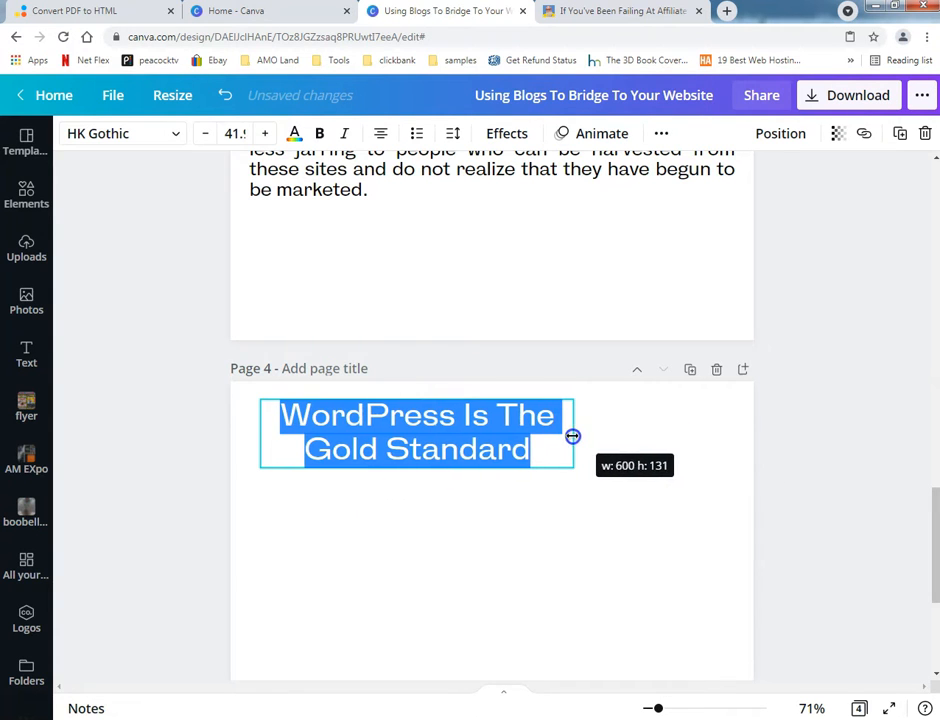
pyautogui.click(778, 135)
pyautogui.click(705, 268)
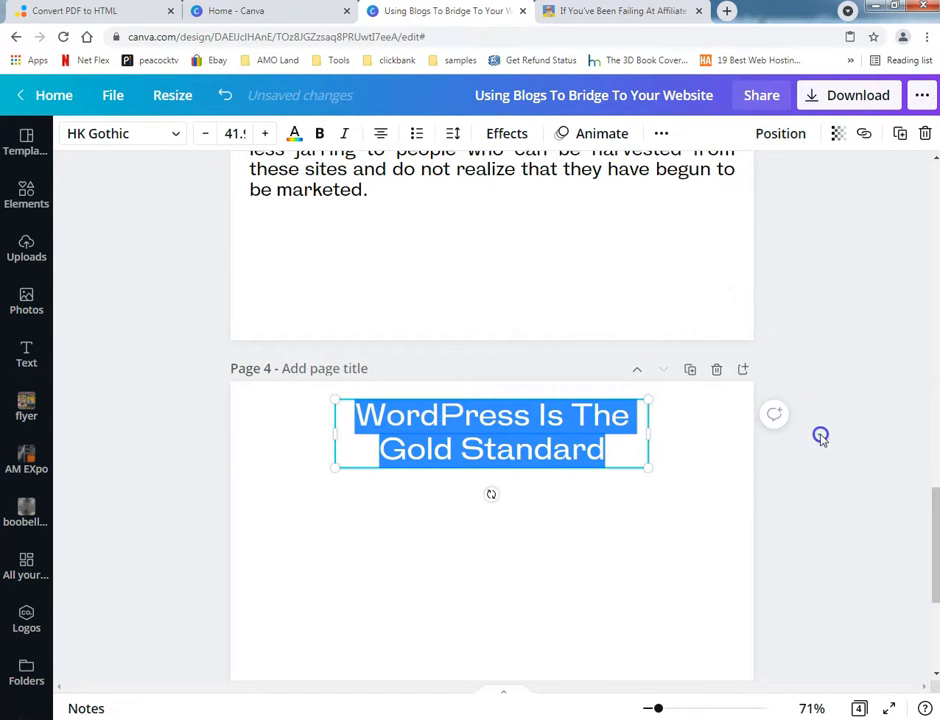
pyautogui.click(635, 559)
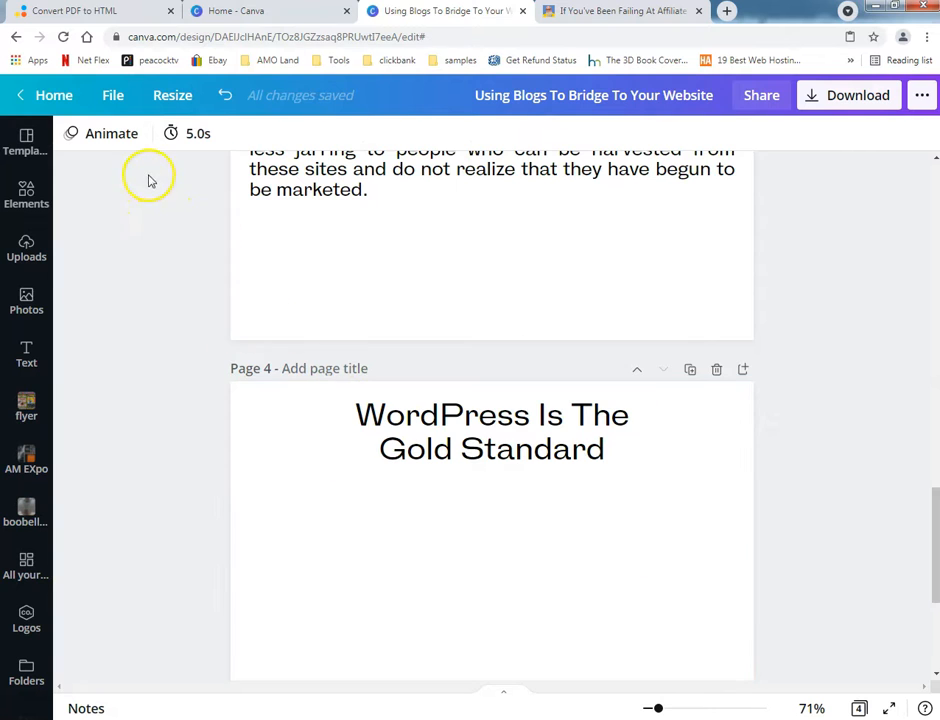
# Add a subheading text box to page 4 and copy the paragraph beginning "So, now you see the value" from Notepad.
pyautogui.click(26, 355)
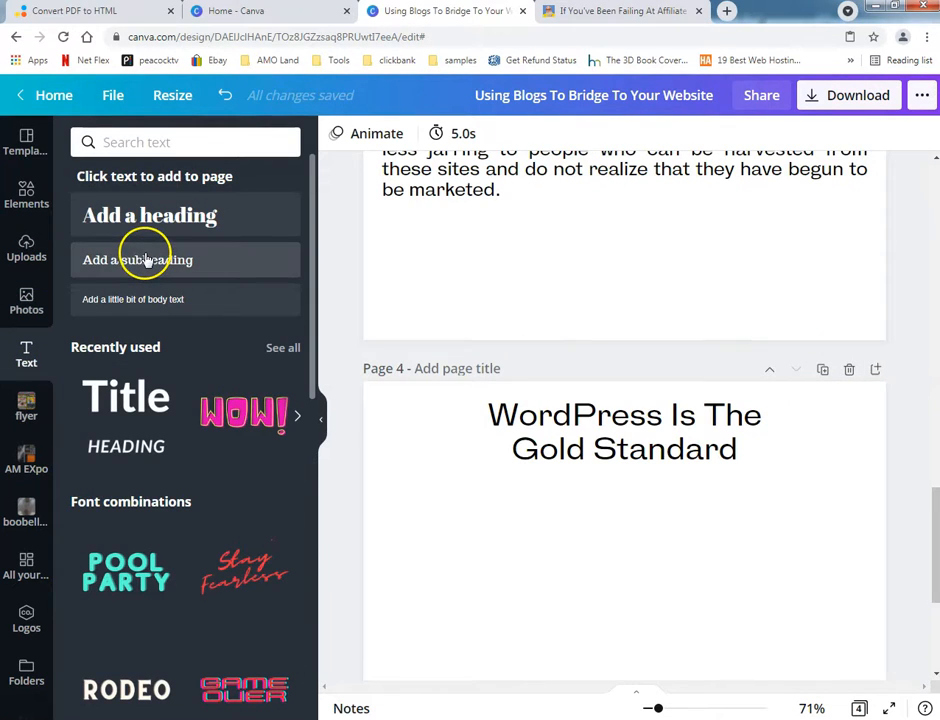
pyautogui.click(145, 260)
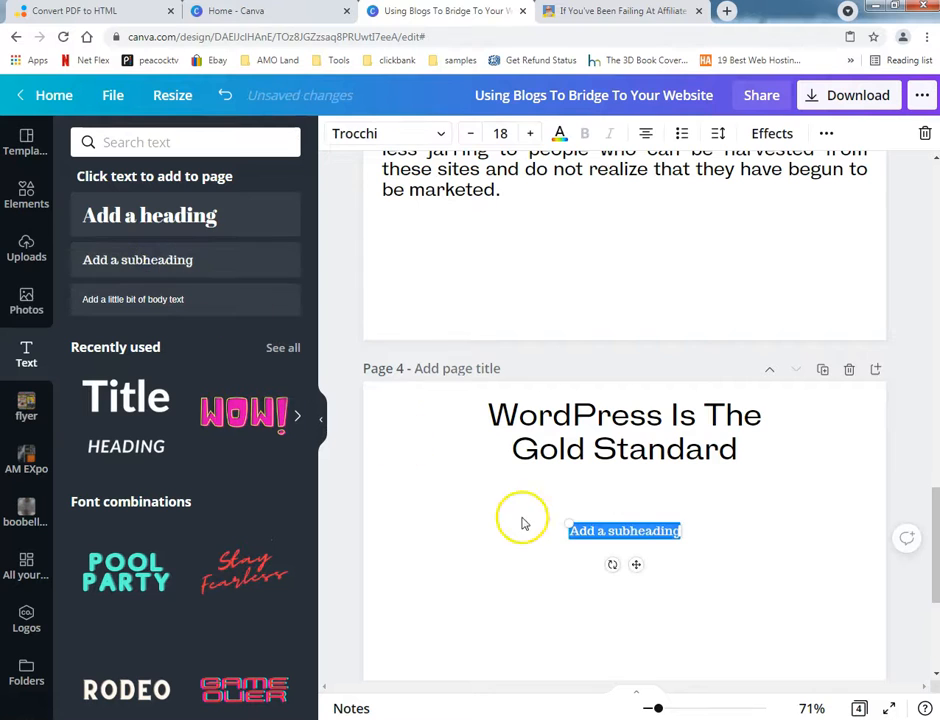
pyautogui.hotkey('alt', 'Tab')
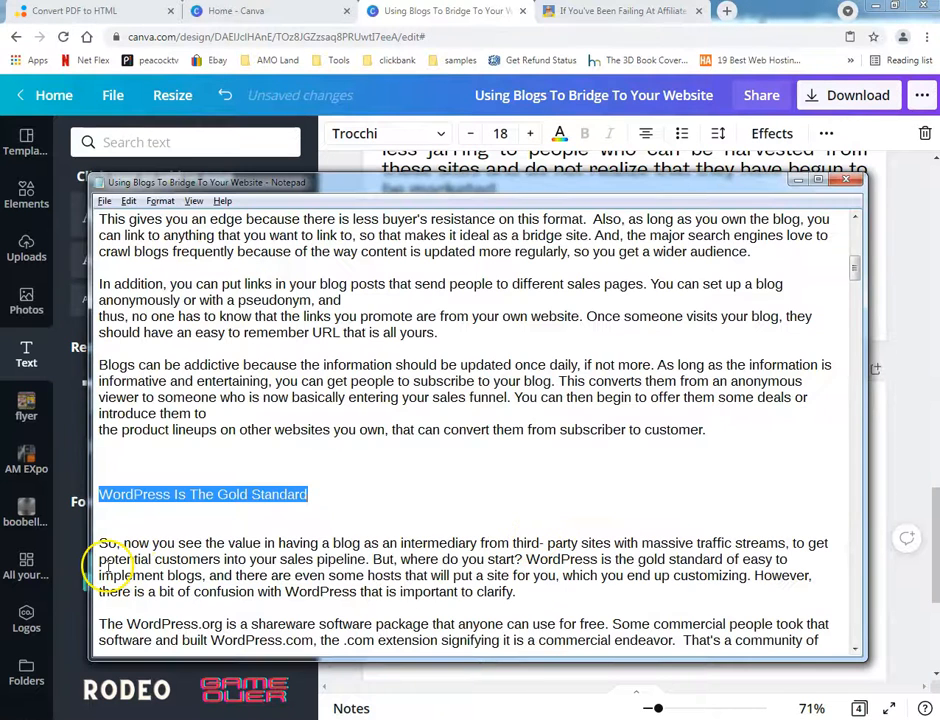
pyautogui.moveTo(100, 541); pyautogui.dragTo(433, 590)
pyautogui.hotkey('ctrl', 'c')
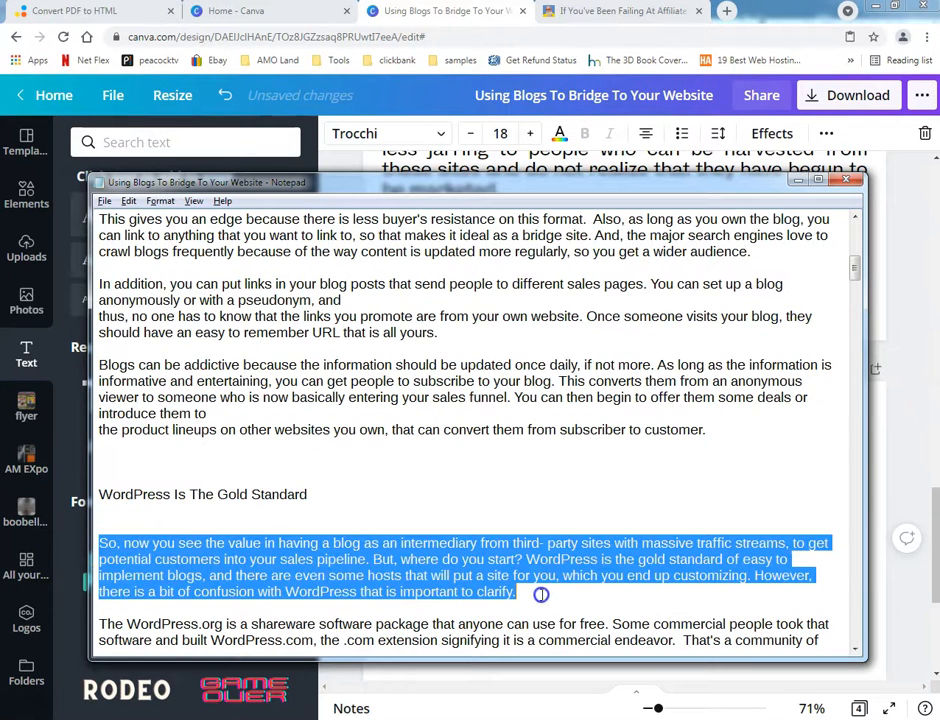
# Return to Canva, replace the subheading placeholder on page 4 with the copied paragraph and narrow its text box slightly.
pyautogui.hotkey('alt', 'Tab')
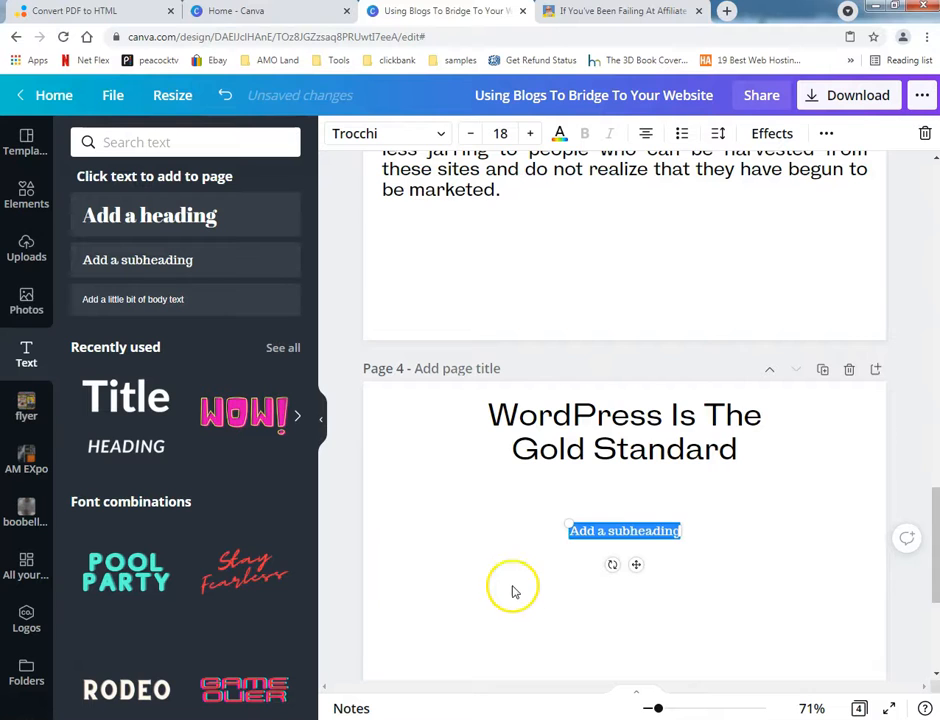
pyautogui.hotkey('ctrl', 'v')
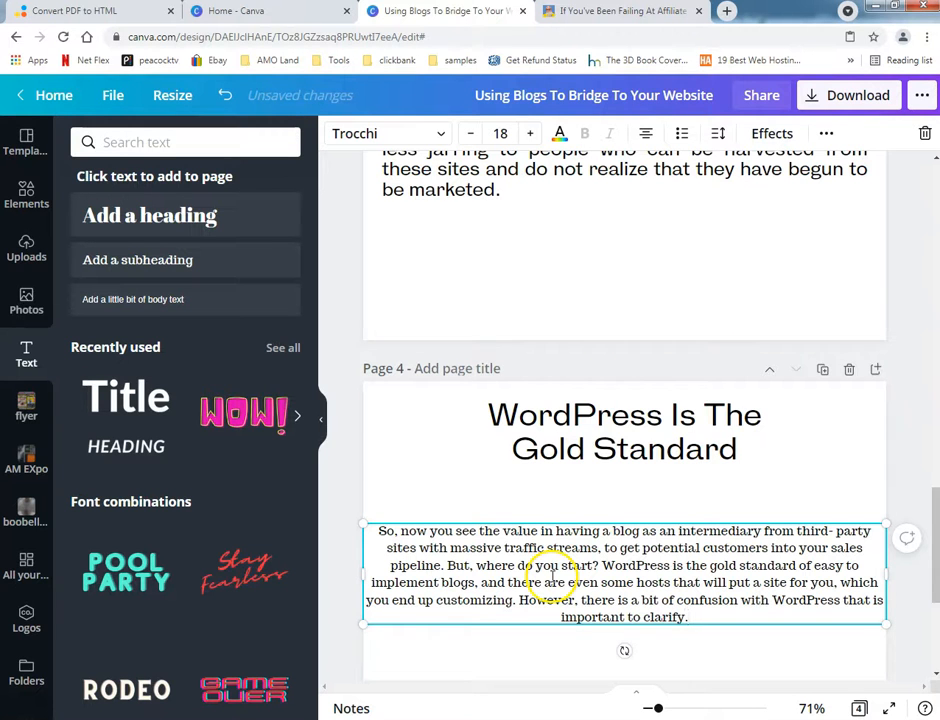
pyautogui.moveTo(887, 577); pyautogui.dragTo(834, 588)
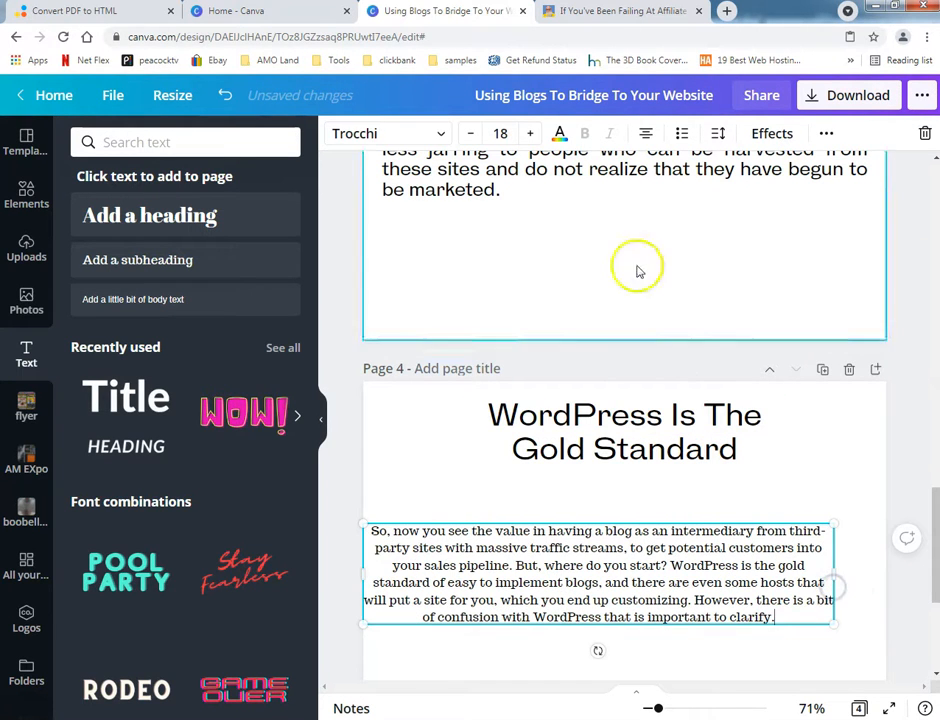
pyautogui.click(322, 424)
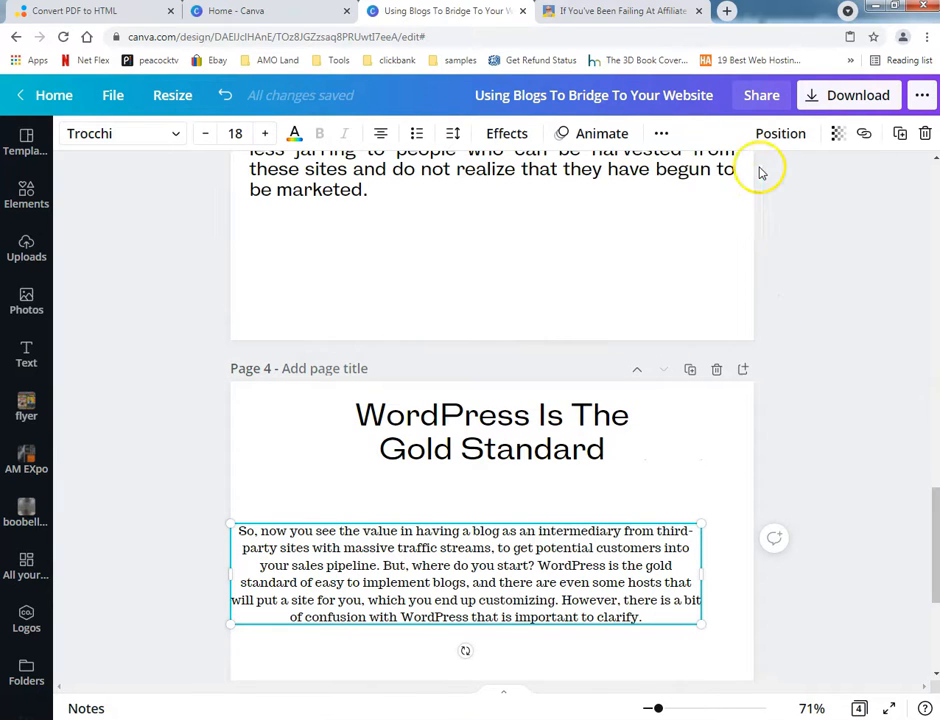
# Centre the "So, now you see the value" paragraph horizontally and vertically on page 4 and deselect it.
pyautogui.click(779, 134)
pyautogui.click(717, 273)
pyautogui.click(566, 271)
pyautogui.scroll(-3, 582, 475)
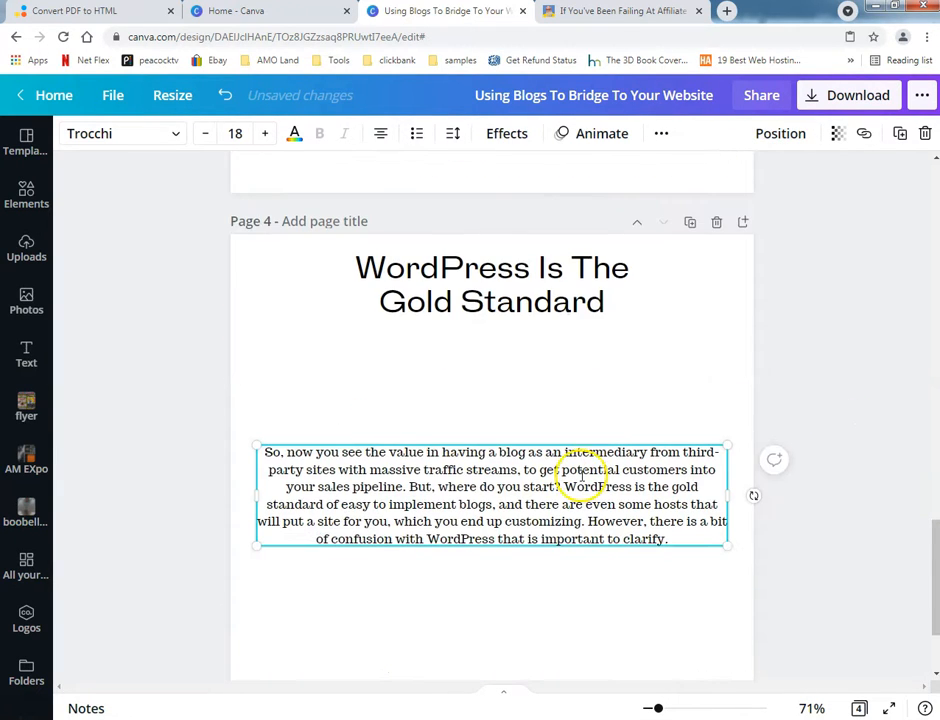
pyautogui.click(882, 398)
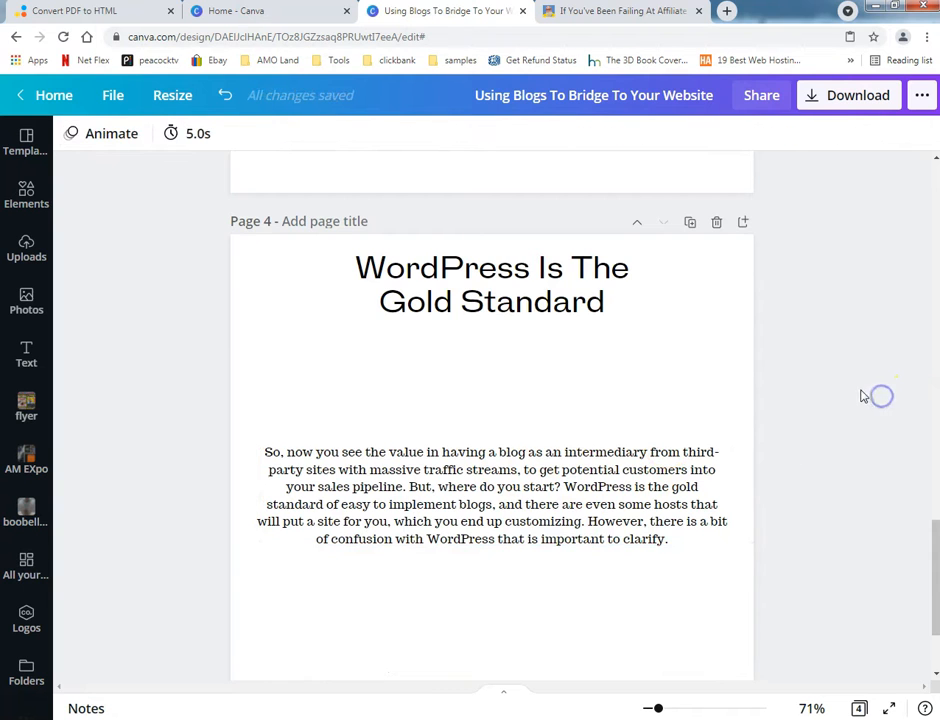
# Download the whole design as a PDF Standard file.
pyautogui.scroll(-3, 843, 415)
pyautogui.scroll(6, 871, 357)
pyautogui.click(812, 103)
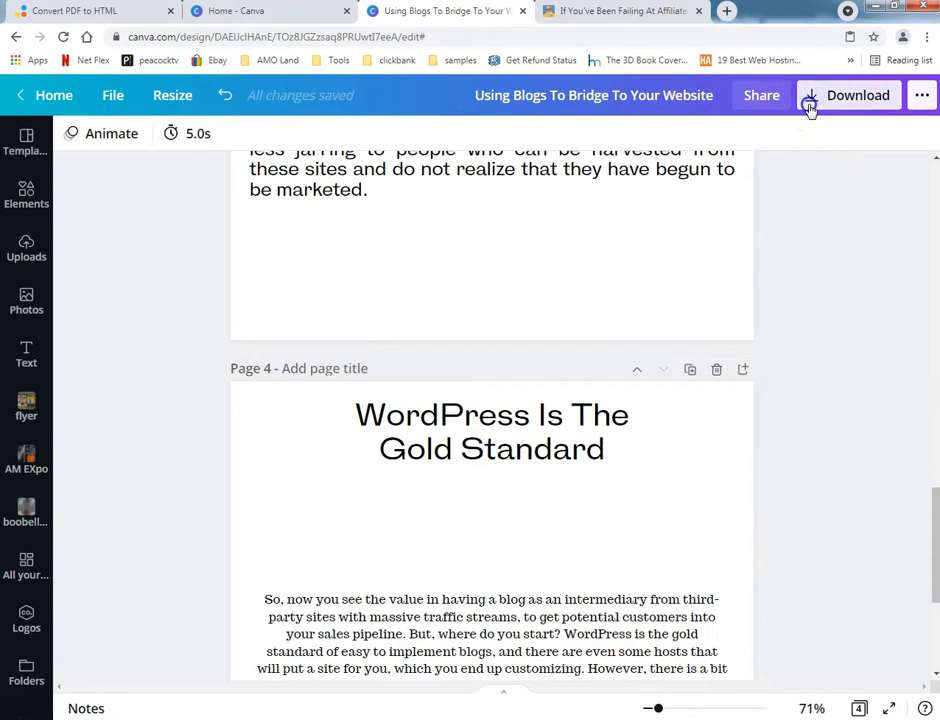
pyautogui.click(792, 208)
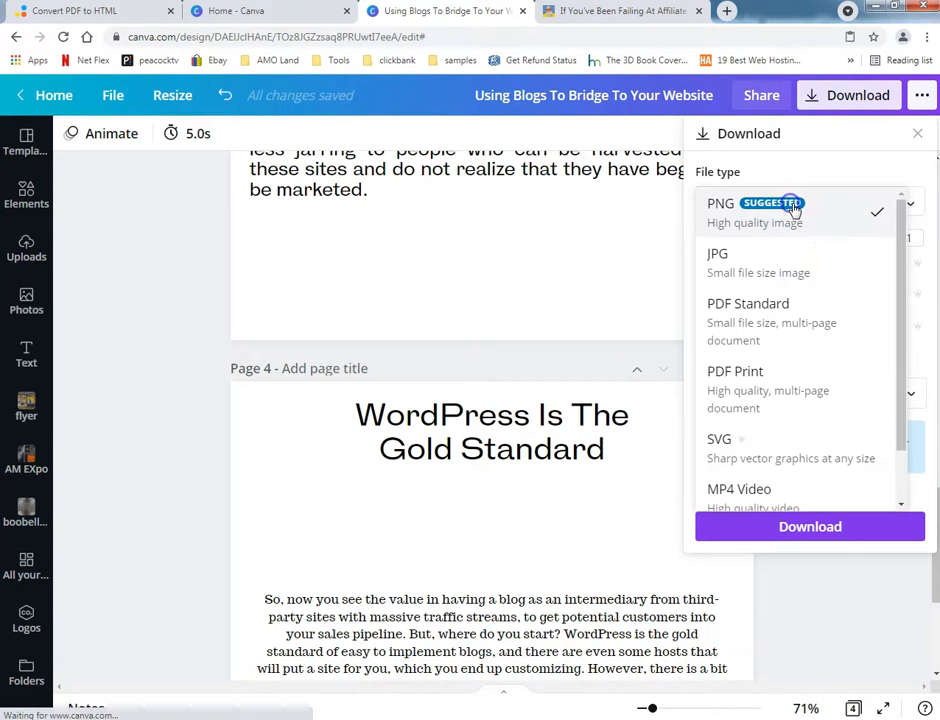
pyautogui.click(813, 308)
pyautogui.click(808, 332)
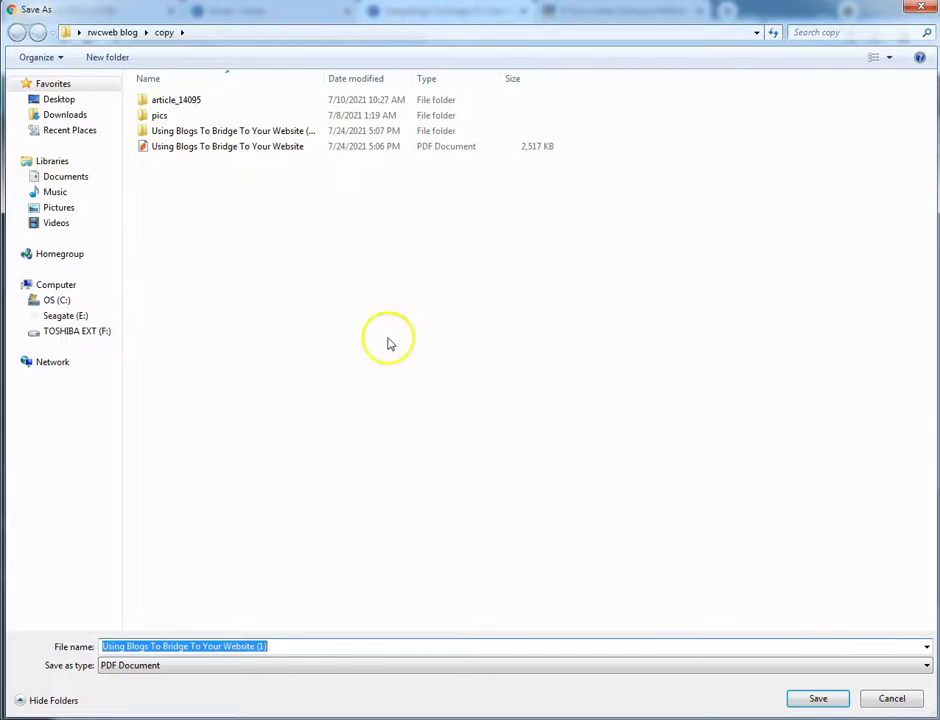
# Save the PDF over the existing "Using Blogs To Bridge To Your Website" file in the copy folder and close the download message.
pyautogui.click(218, 147)
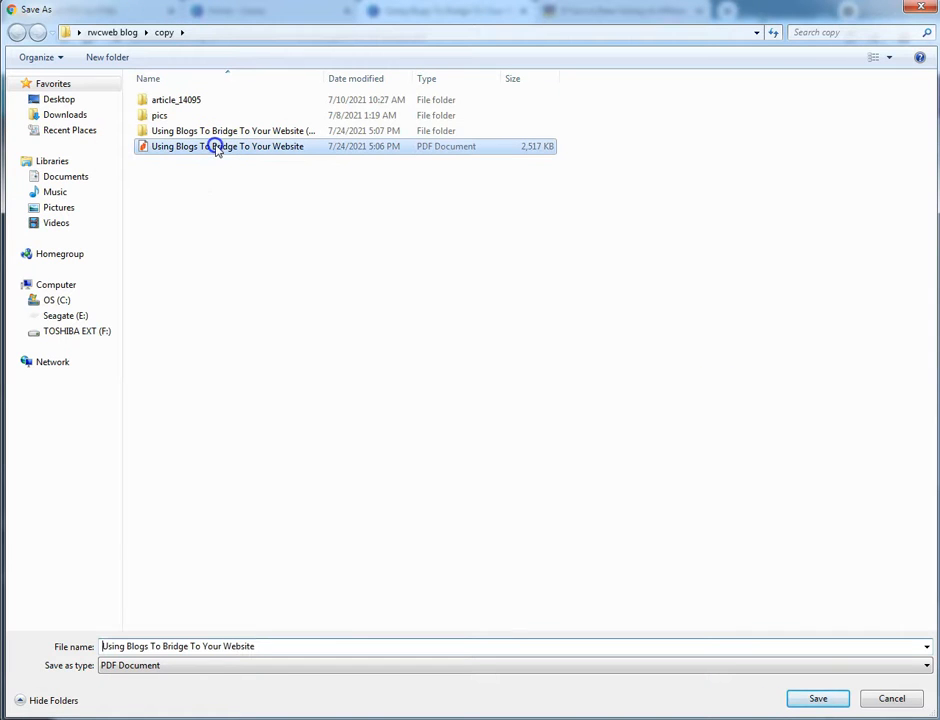
pyautogui.click(814, 698)
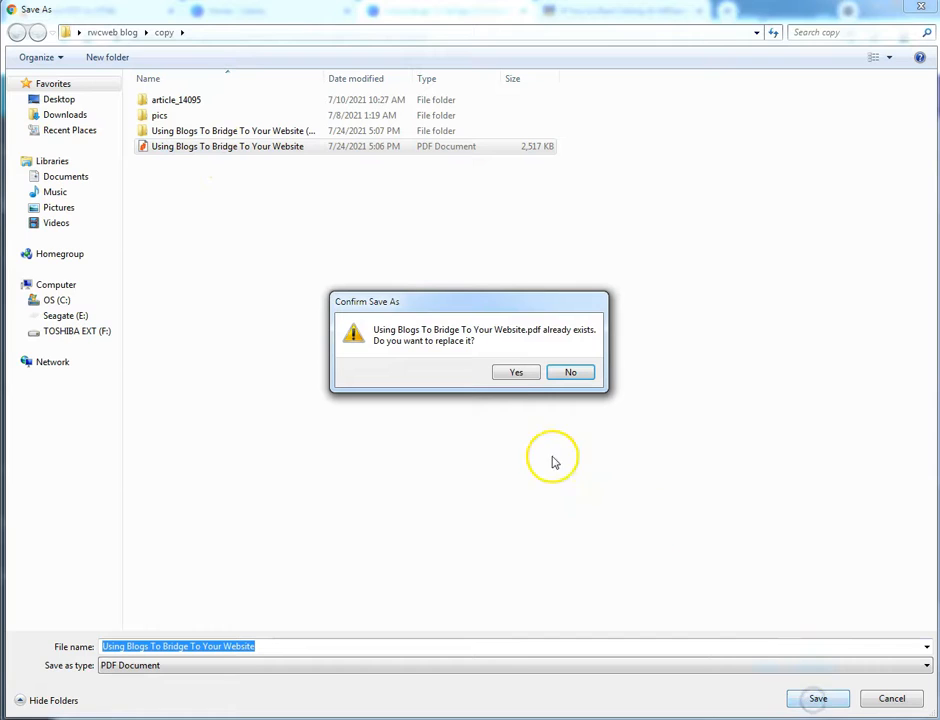
pyautogui.click(520, 372)
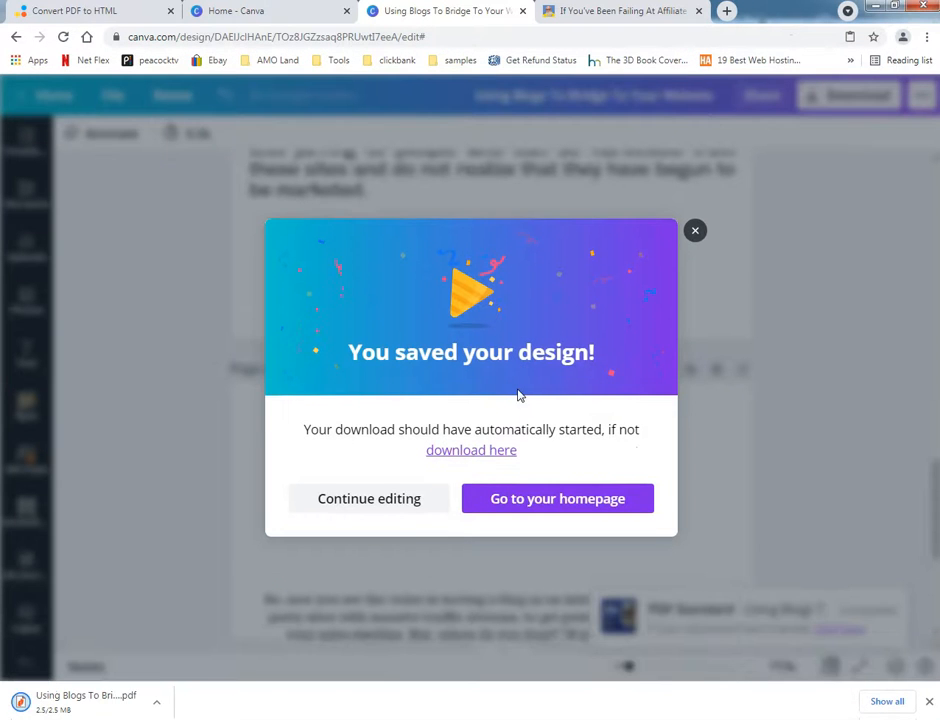
pyautogui.click(695, 232)
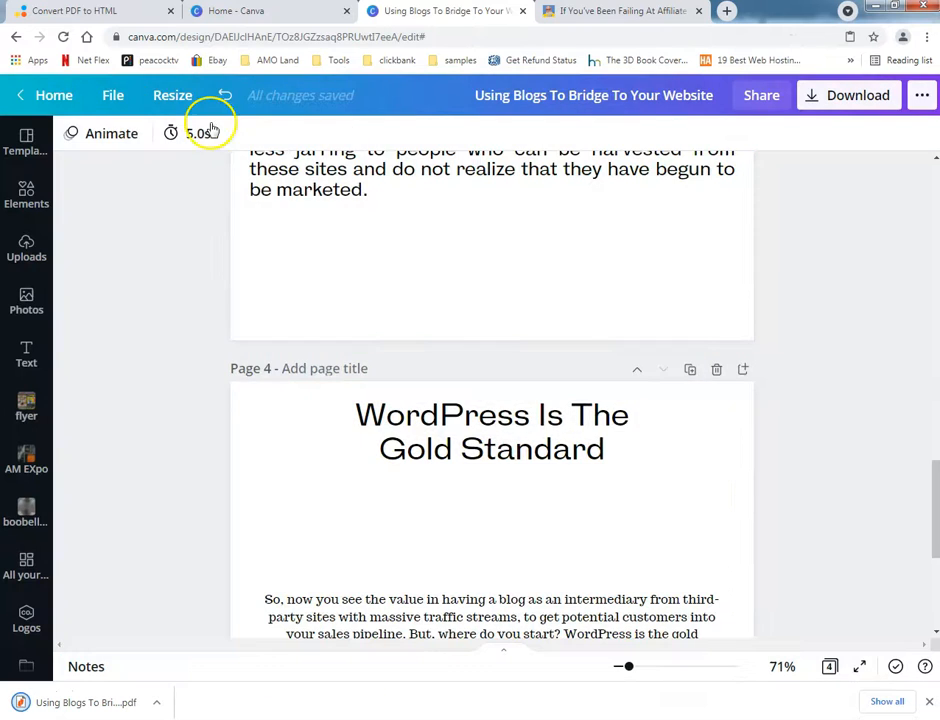
# Switch to 123apps, open its PDF to HTML converter and upload the "Using Blogs To Bridge To Your Website" PDF from the copy folder.
pyautogui.click(84, 12)
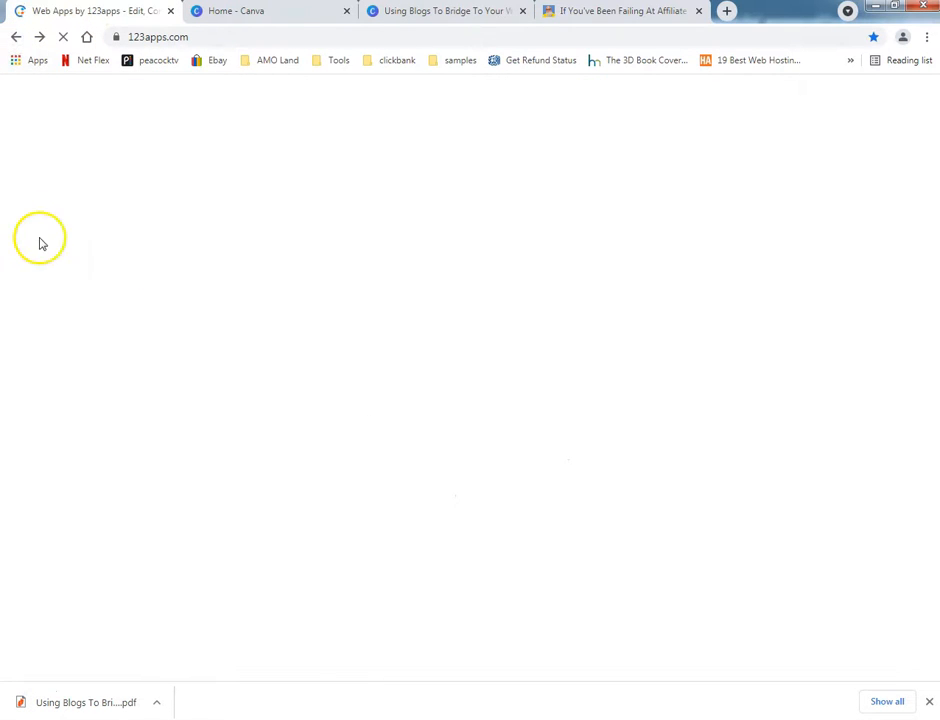
pyautogui.click(322, 466)
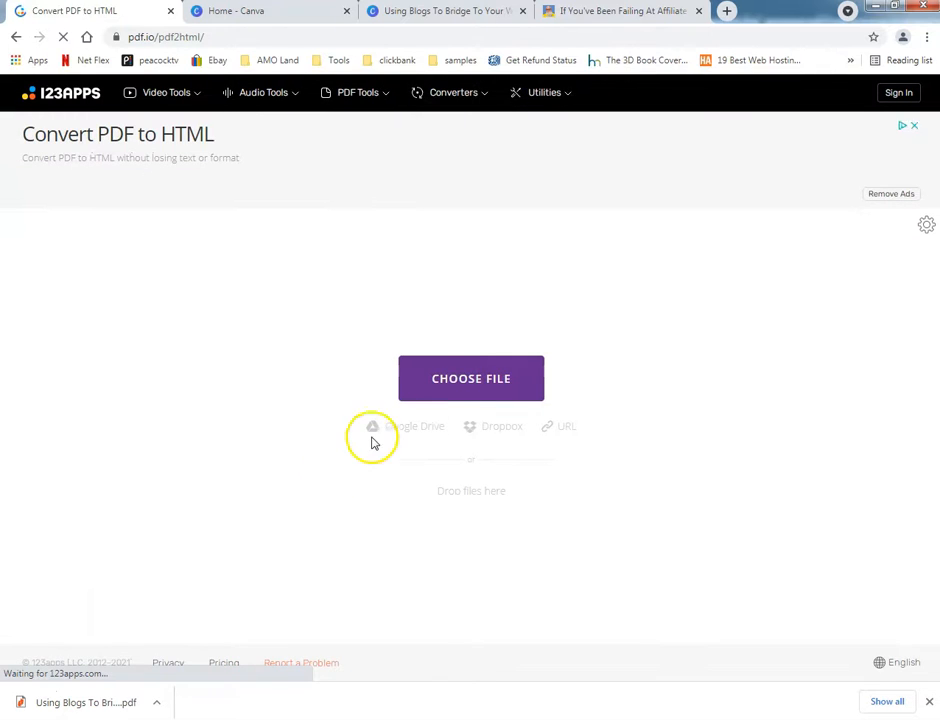
pyautogui.click(466, 382)
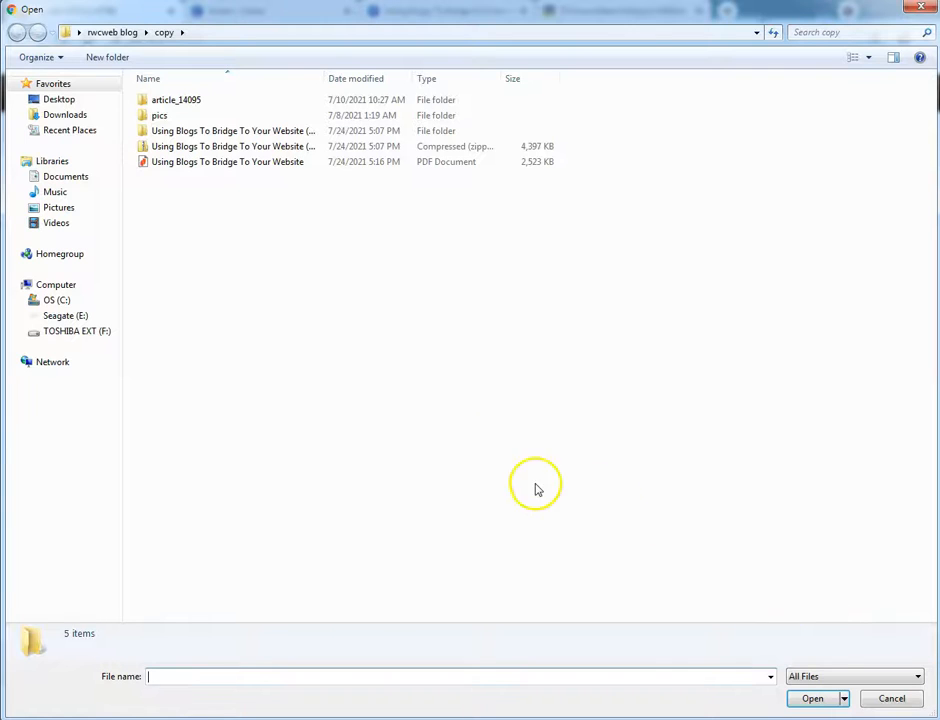
pyautogui.click(215, 164)
pyautogui.click(812, 698)
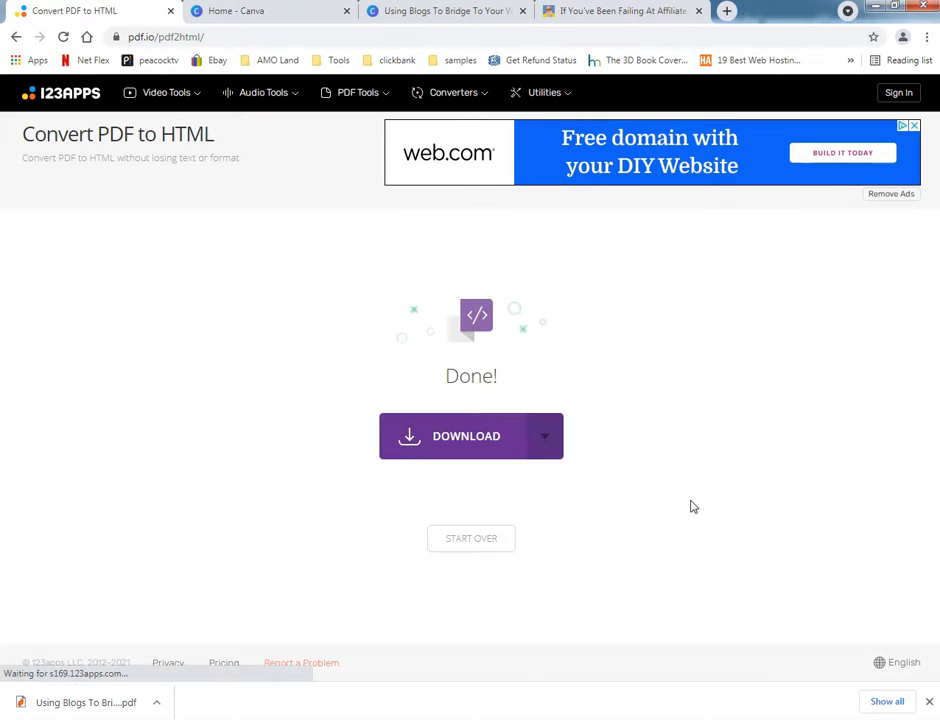
# Download the converted HTML archive, replacing the existing "Using Blogs To Bridge To Your Website (pdf.io)" zip in the copy folder.
pyautogui.click(449, 456)
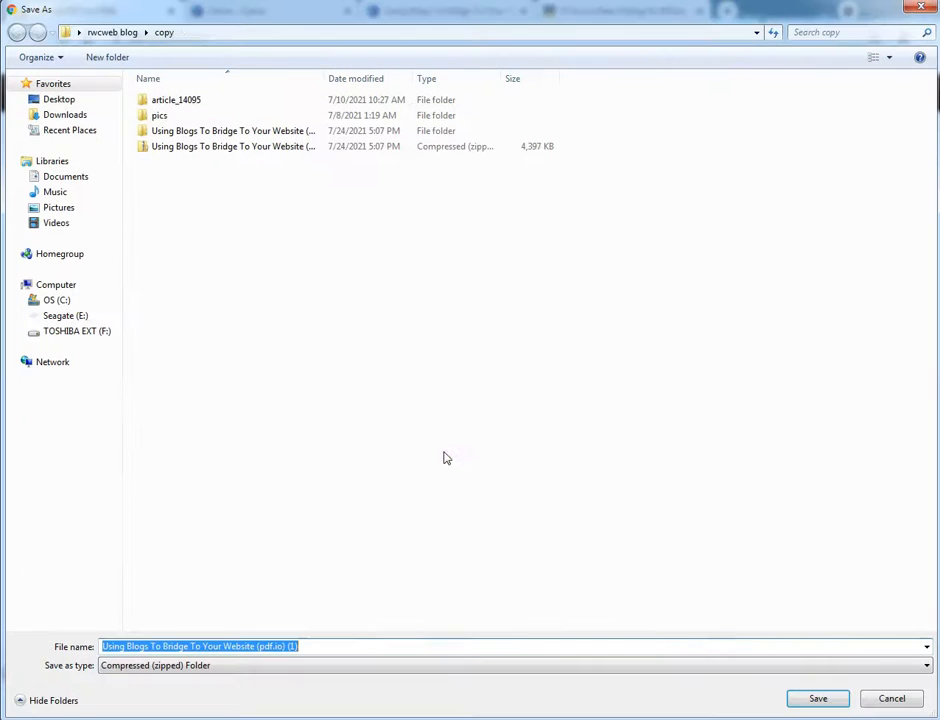
pyautogui.click(210, 147)
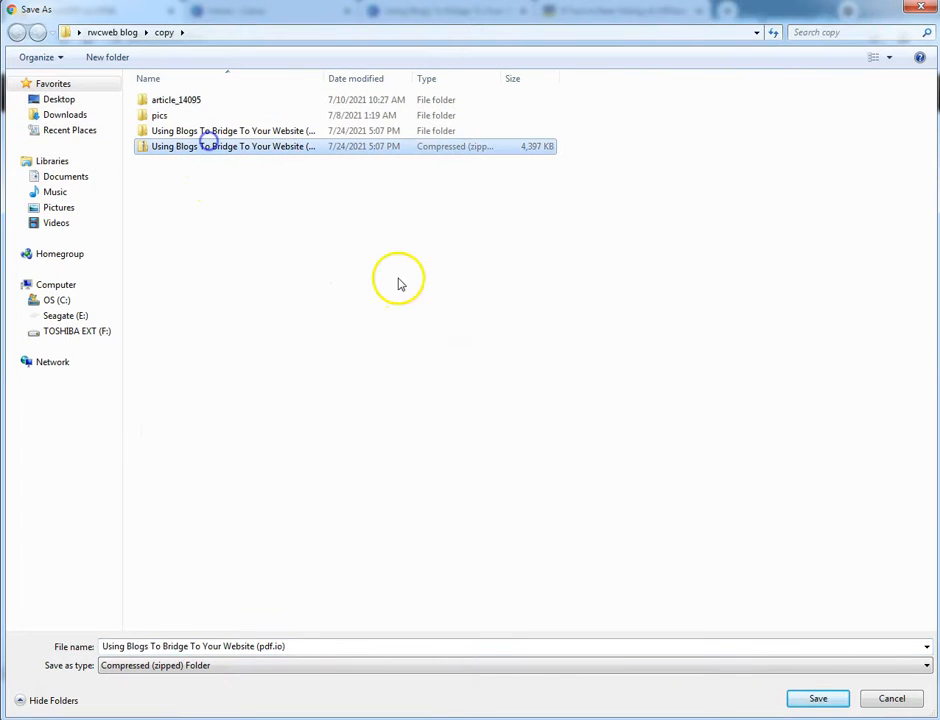
pyautogui.click(815, 698)
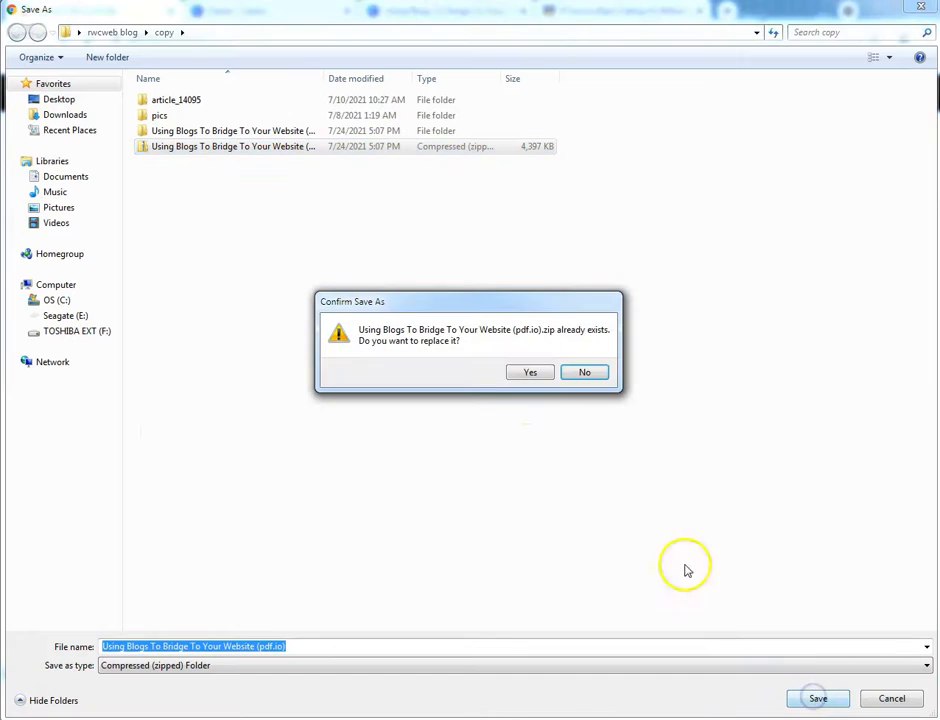
pyautogui.click(512, 376)
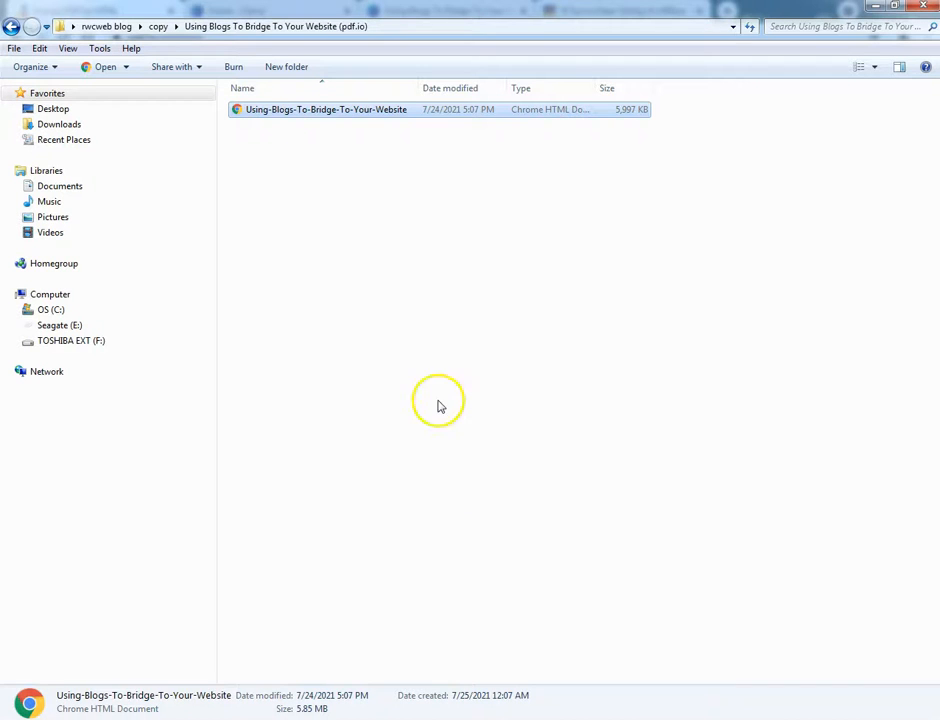
# Delete the old extracted "Using Blogs To Bridge To Your Website (pdf.io)" folder in the copy folder and extract the zip of that name there.
pyautogui.click(10, 26)
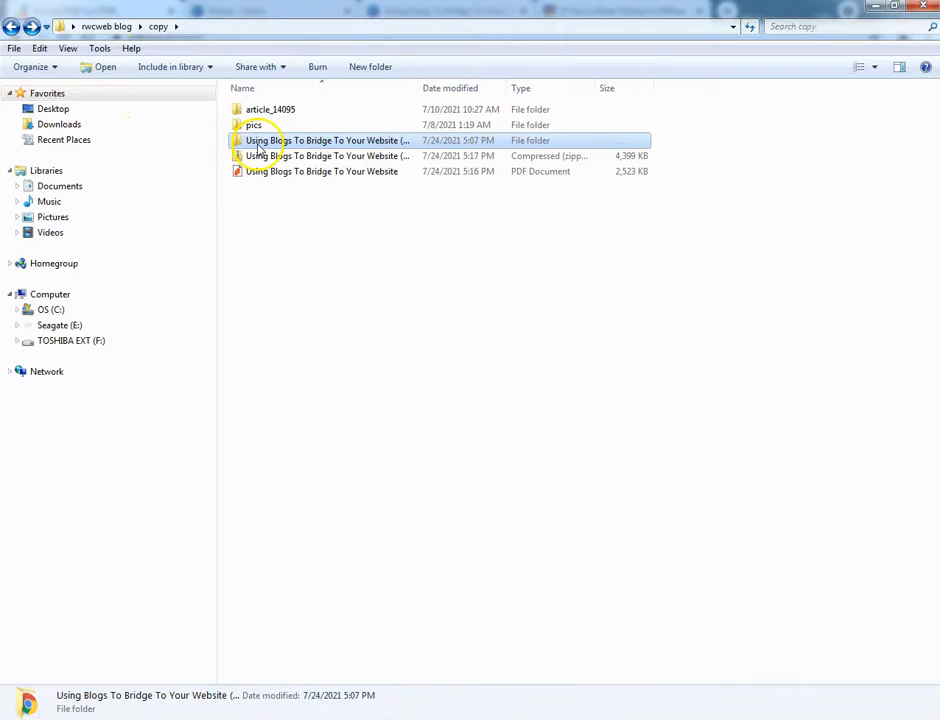
pyautogui.press('Delete')
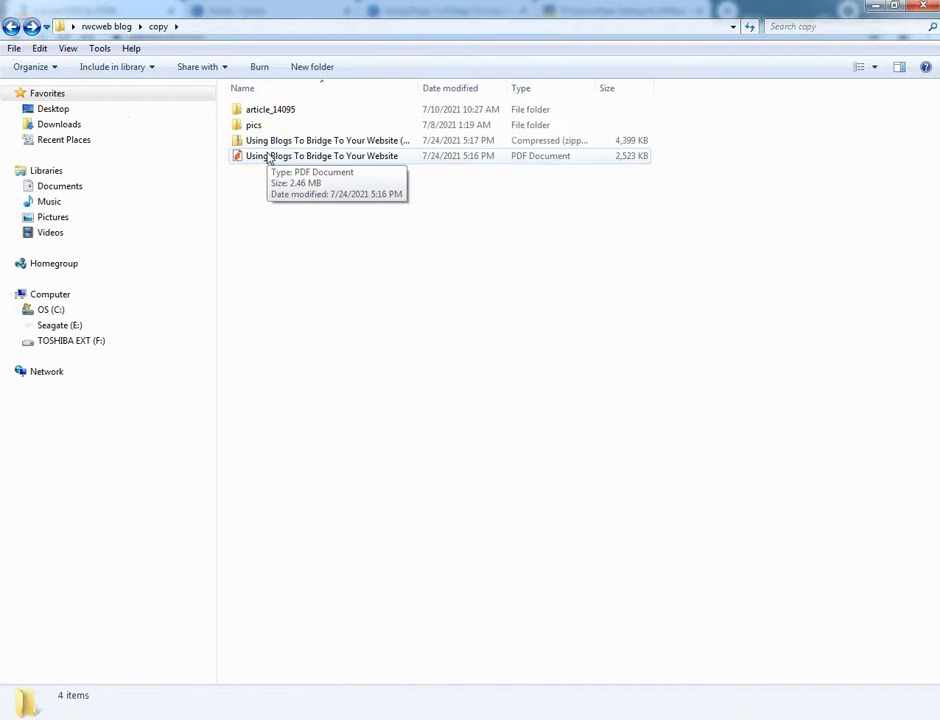
pyautogui.click(276, 143)
pyautogui.rightClick(277, 143)
pyautogui.moveTo(370, 240)
pyautogui.click(378, 207)
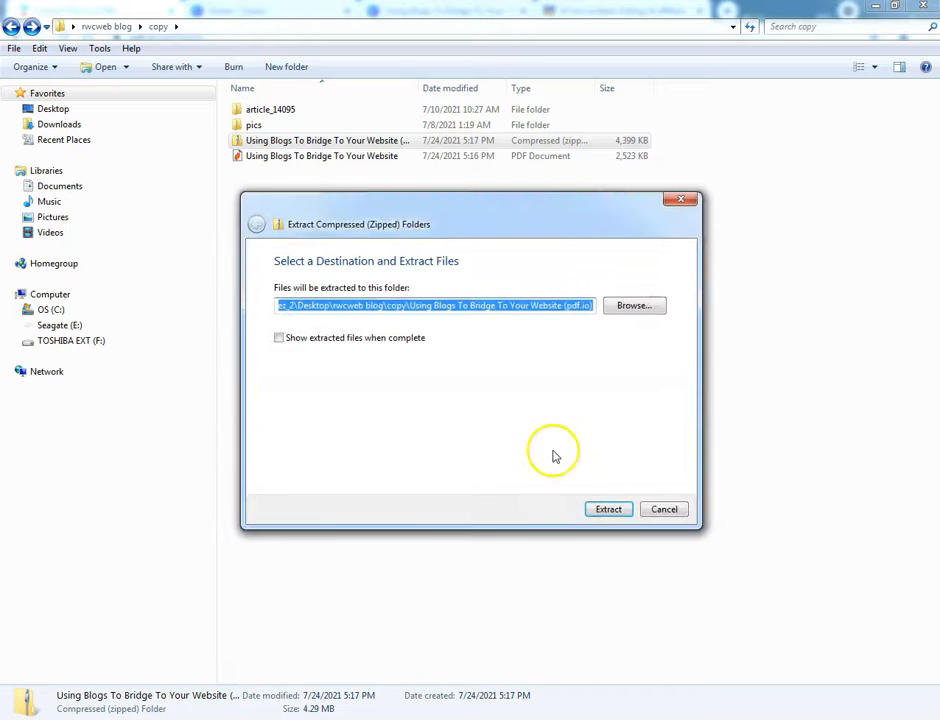
pyautogui.click(614, 511)
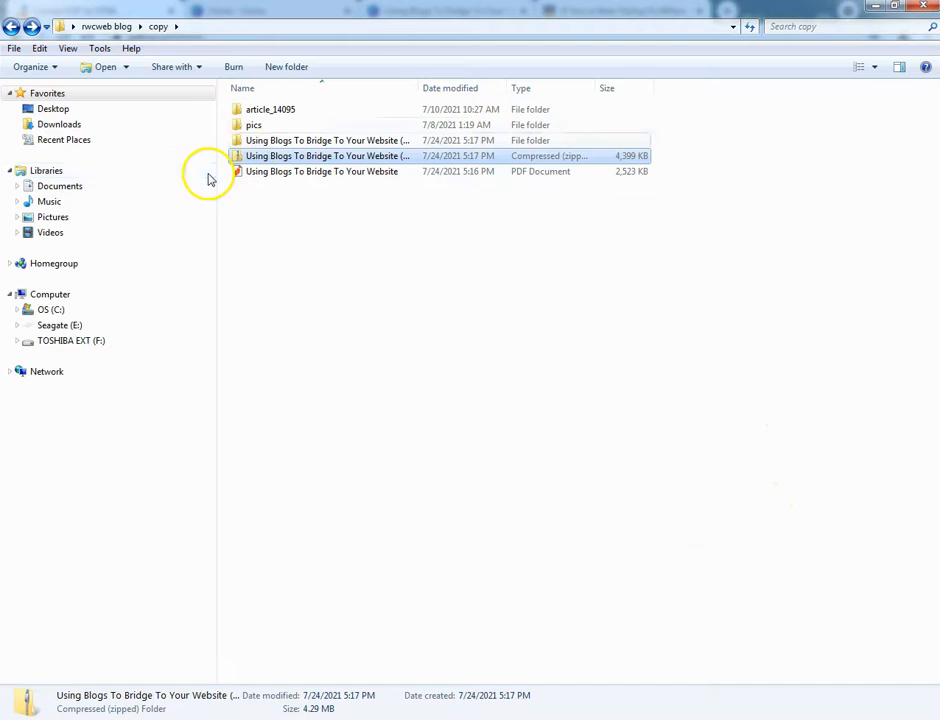
# Open the Using-Blogs-To-Bridge-To-Your-Website HTML file from the extracted folder in Chrome and check the end of its file address.
pyautogui.doubleClick(287, 144)
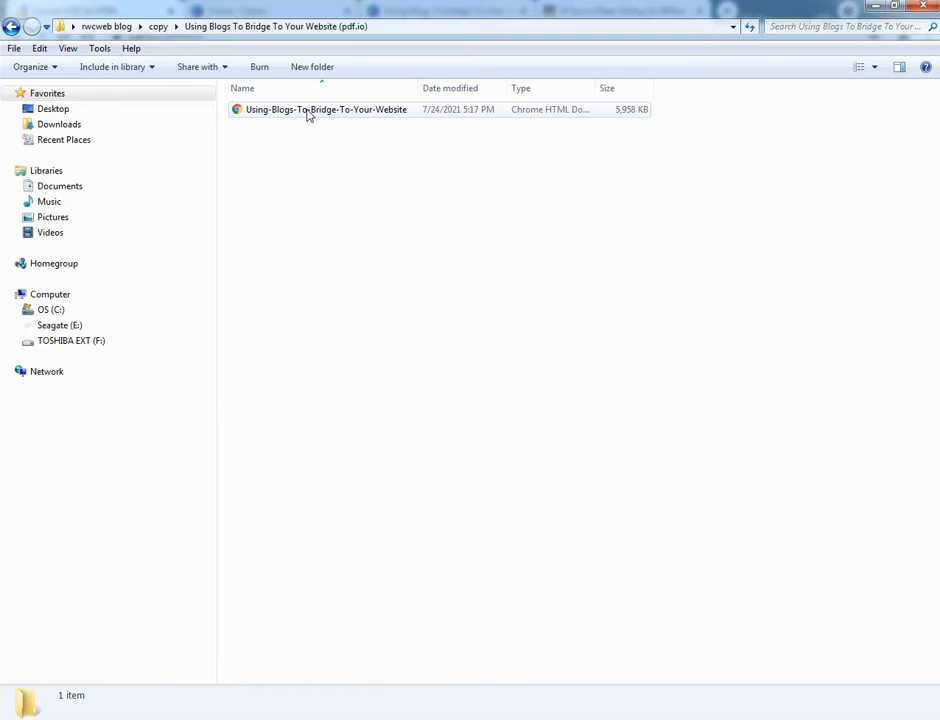
pyautogui.doubleClick(309, 111)
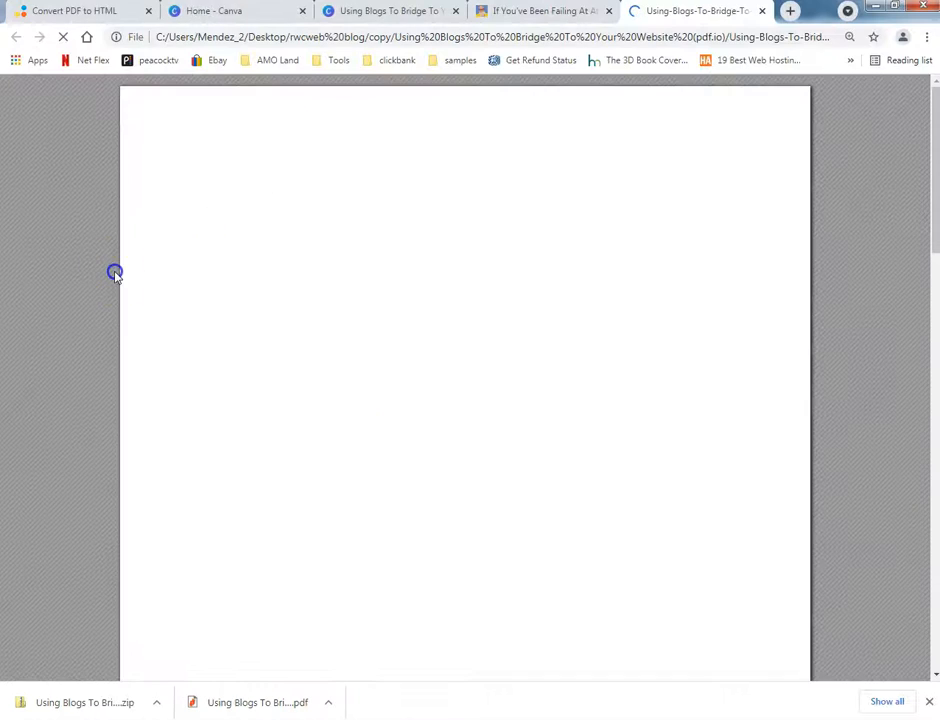
pyautogui.scroll(-6, 75, 279)
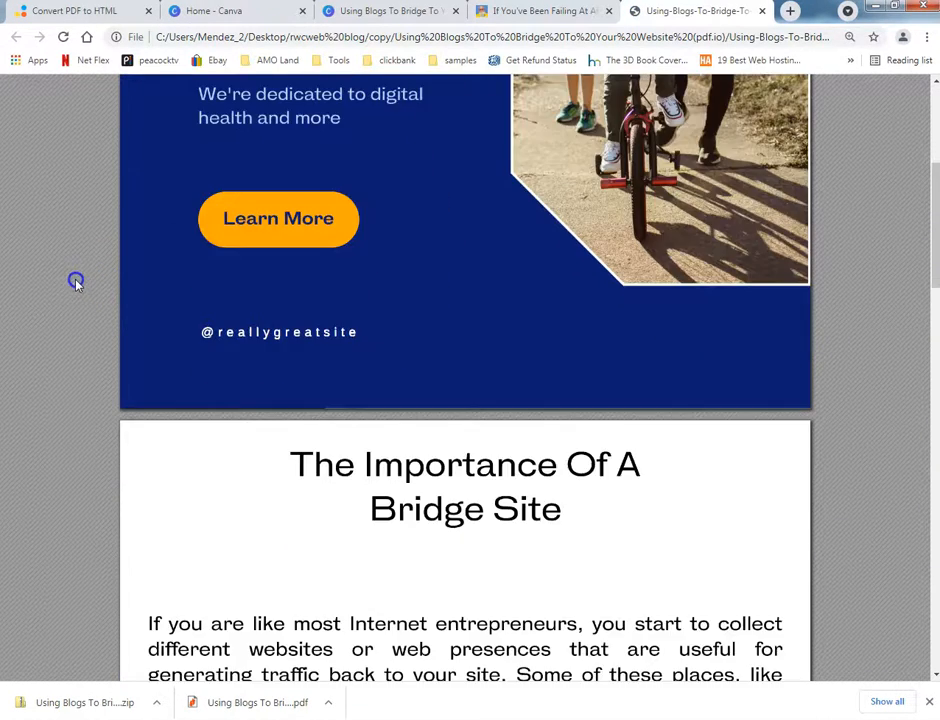
pyautogui.click(691, 37)
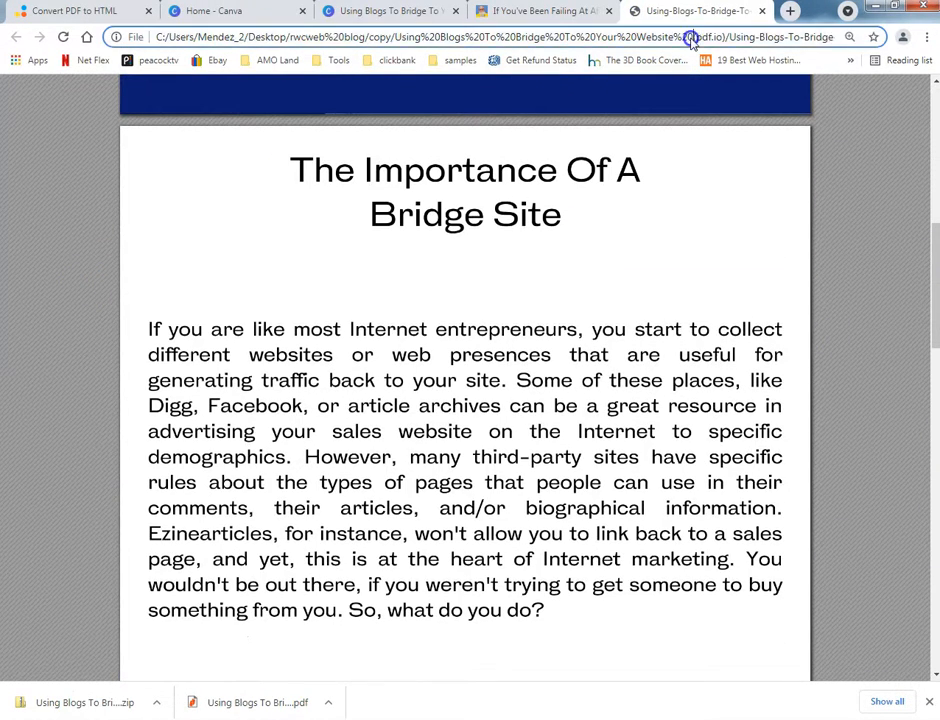
pyautogui.press('End')
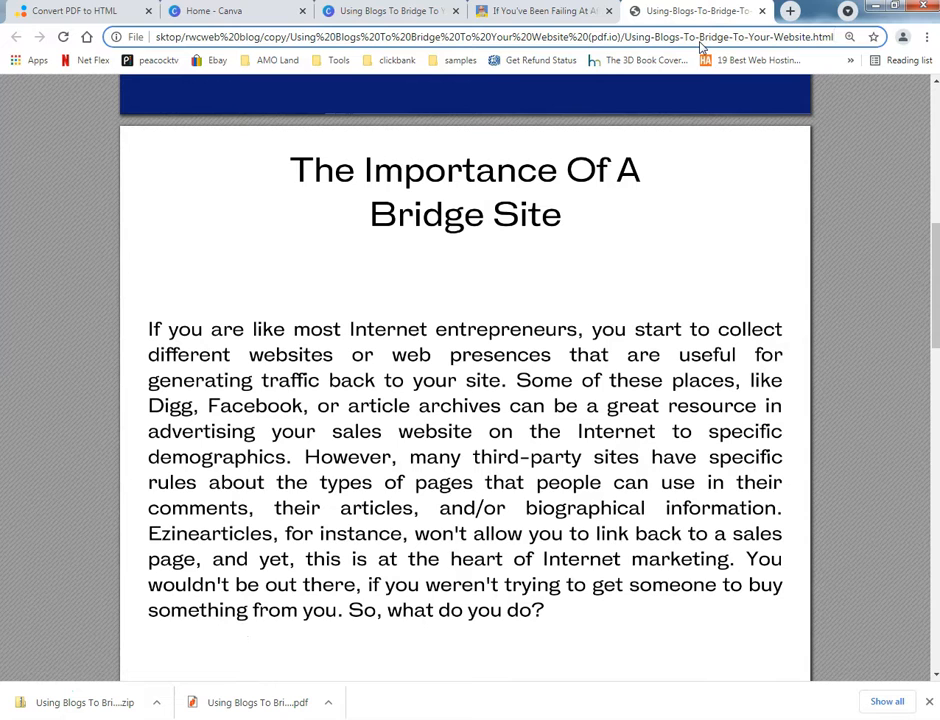
pyautogui.click(560, 719)
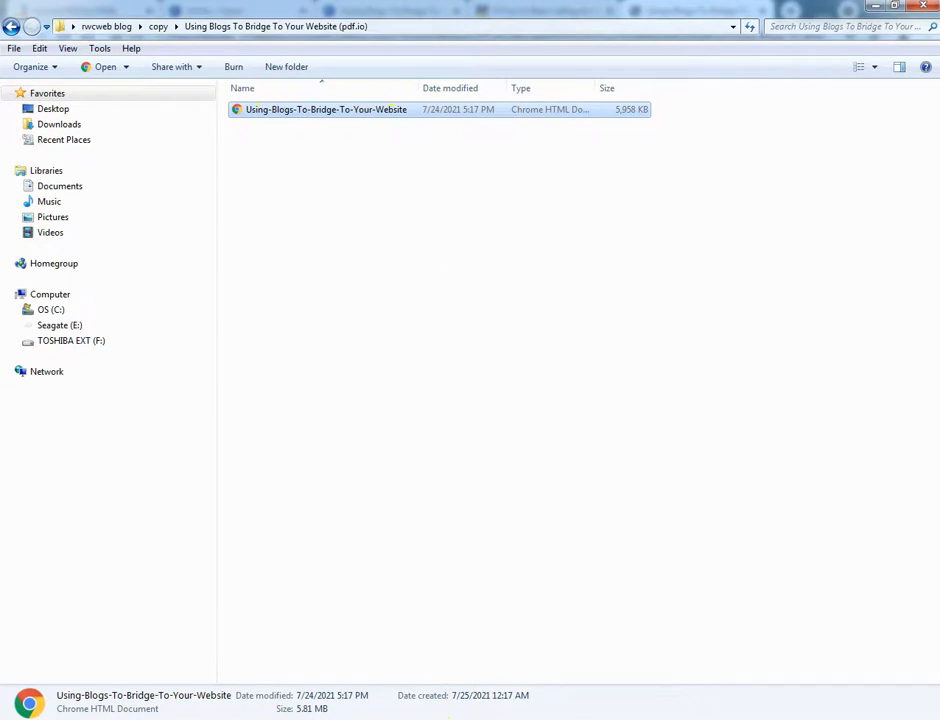
pyautogui.press('Return')
# Look through the converted web page from the cover to the last section and close the downloads bar.
pyautogui.scroll(4, 597, 527)
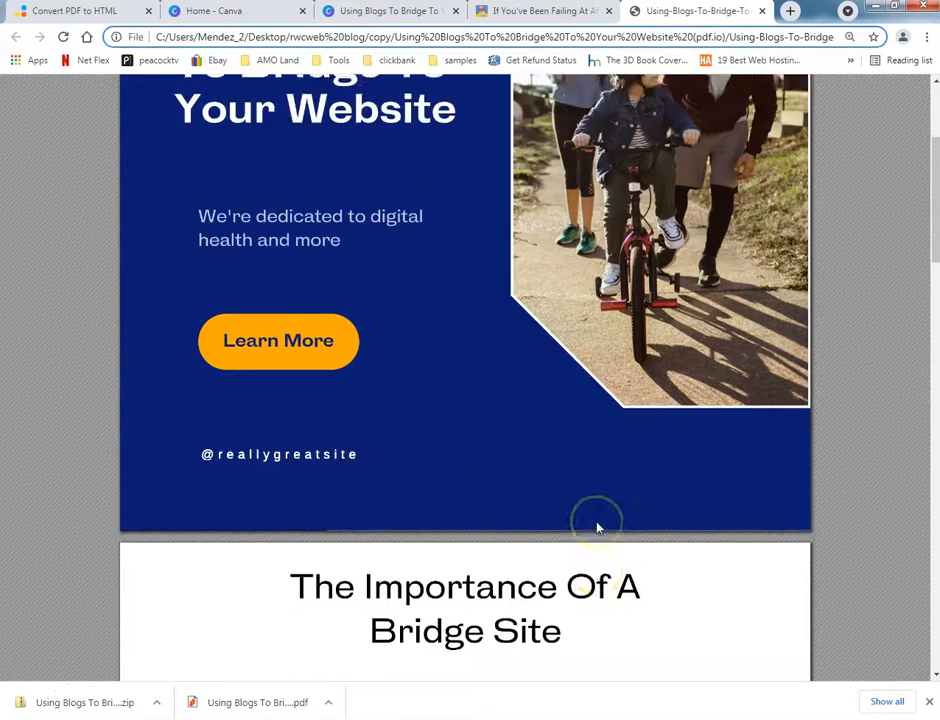
pyautogui.scroll(5, 597, 527)
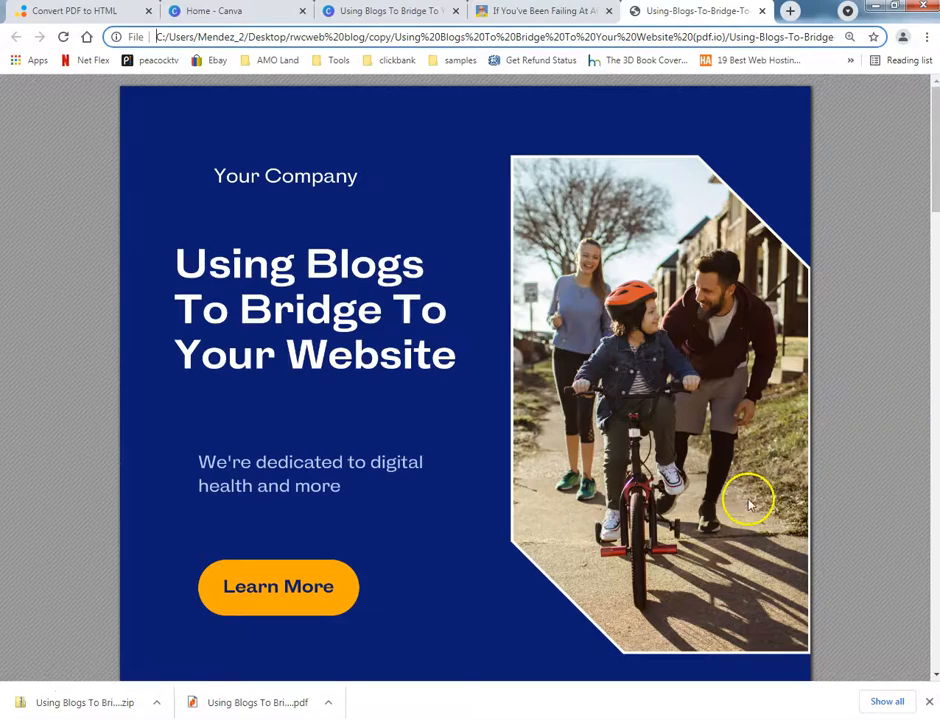
pyautogui.scroll(-10, 751, 499)
pyautogui.scroll(-10, 682, 505)
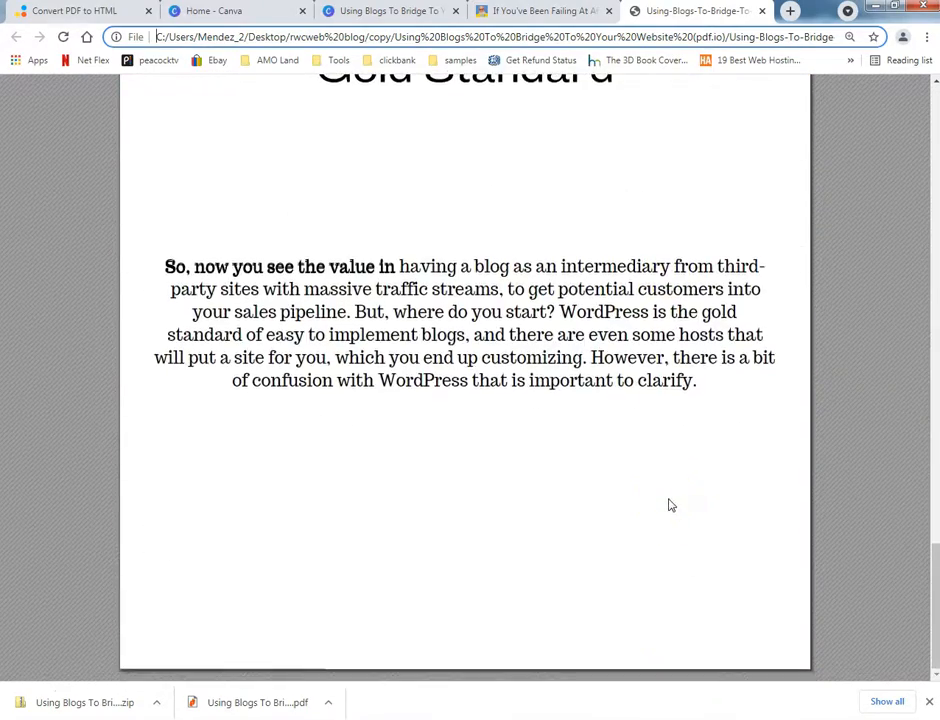
pyautogui.scroll(8, 671, 503)
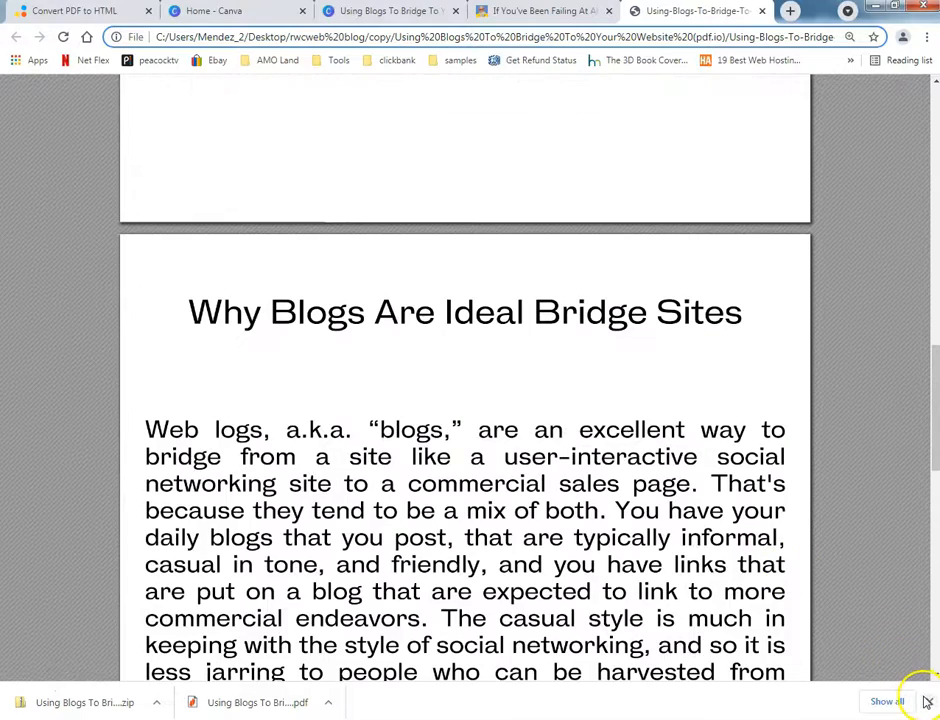
pyautogui.click(928, 706)
pyautogui.scroll(7, 825, 552)
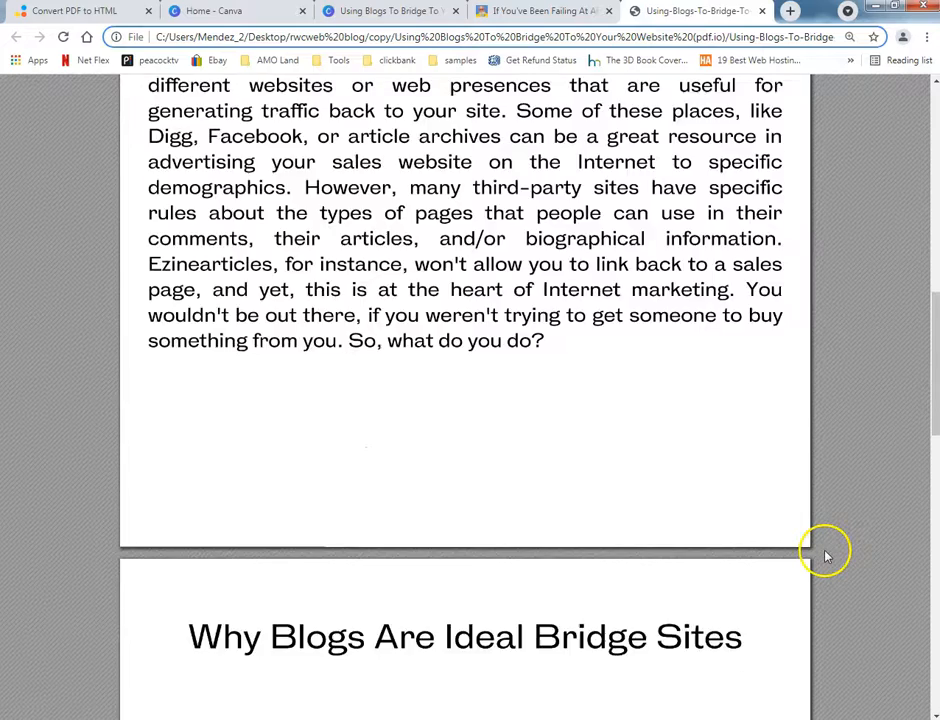
pyautogui.scroll(5, 810, 535)
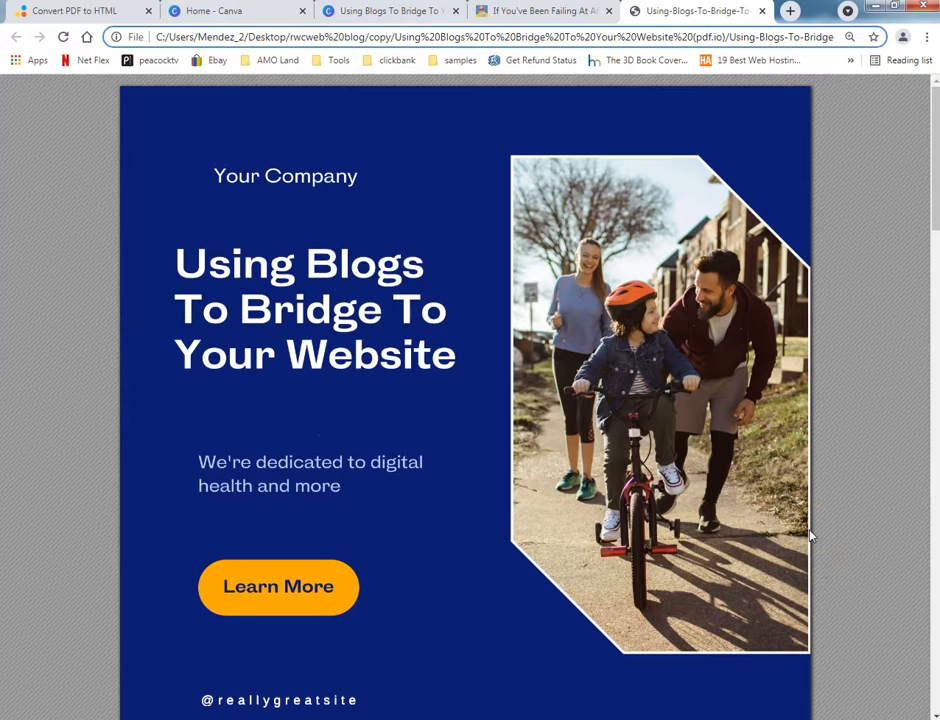
# Test the cover's Learn More link and return to the converted web page.
pyautogui.click(347, 582)
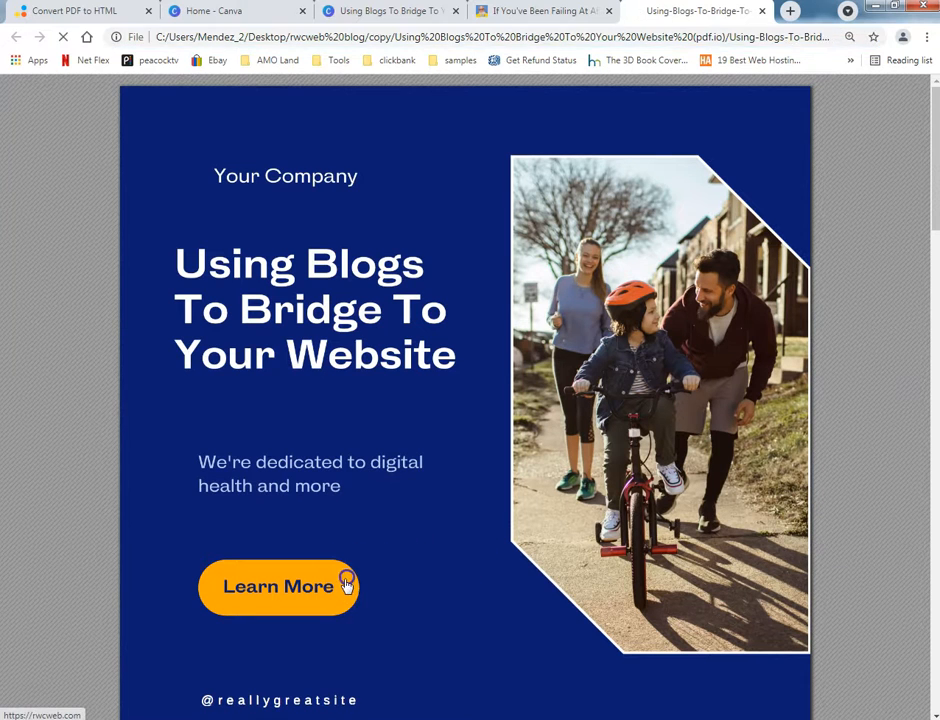
pyautogui.click(16, 36)
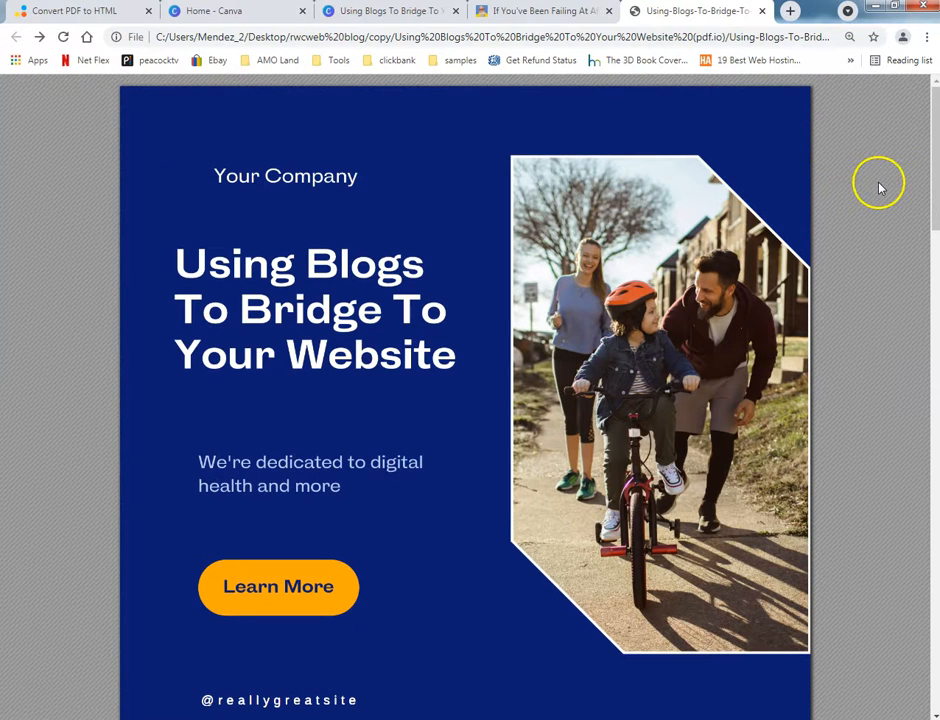
# Set the zoom of the converted web page to 100%.
pyautogui.hotkey('ctrl', '+')
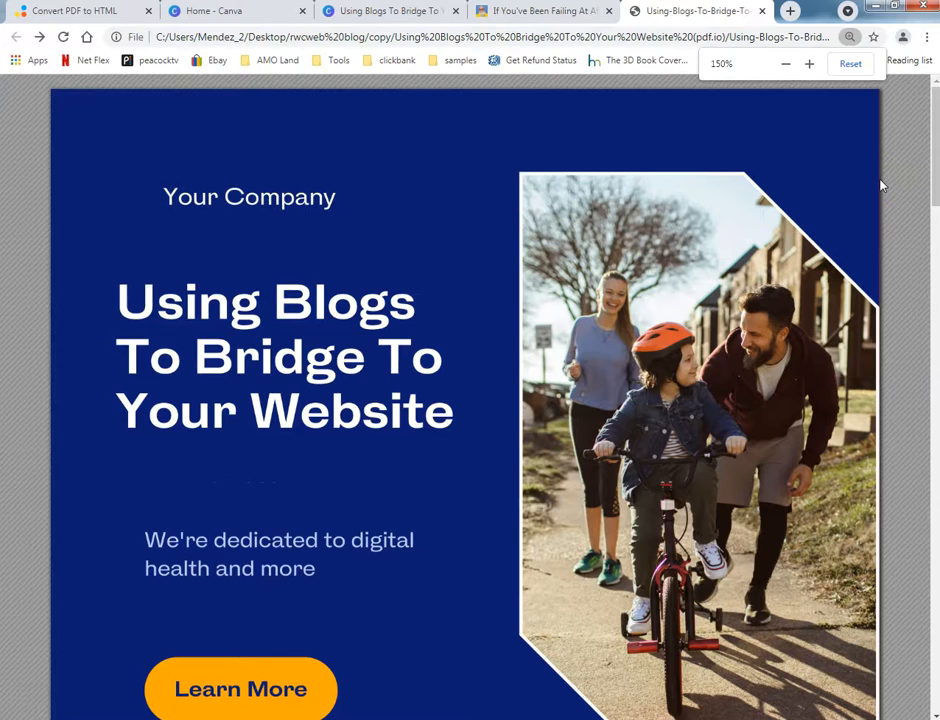
pyautogui.hotkey('ctrl', '-')
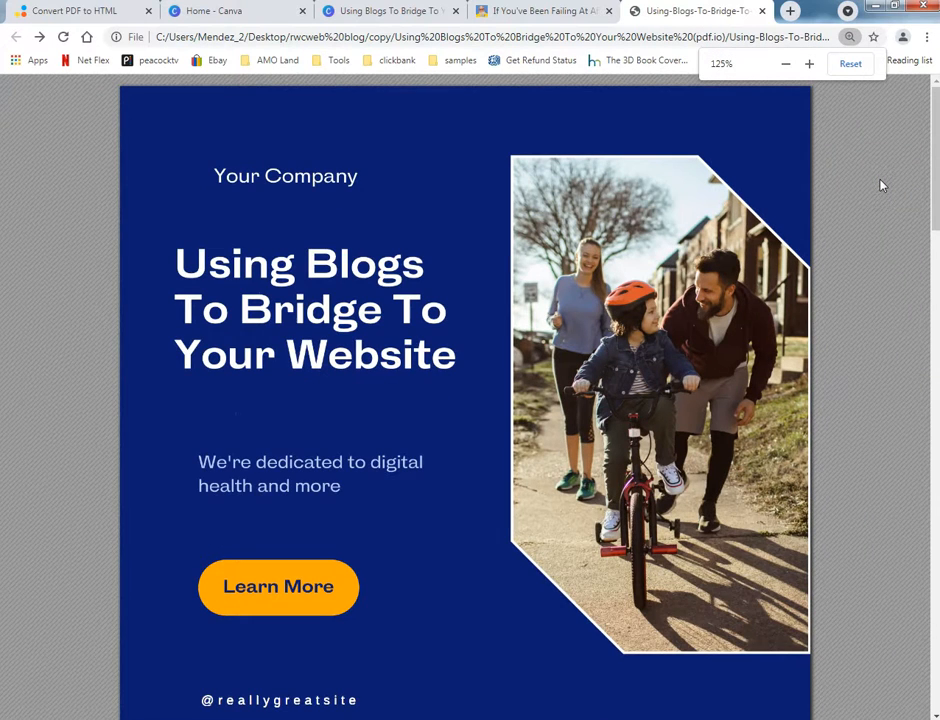
pyautogui.hotkey('ctrl', '-')
pyautogui.hotkey('ctrl', '-')
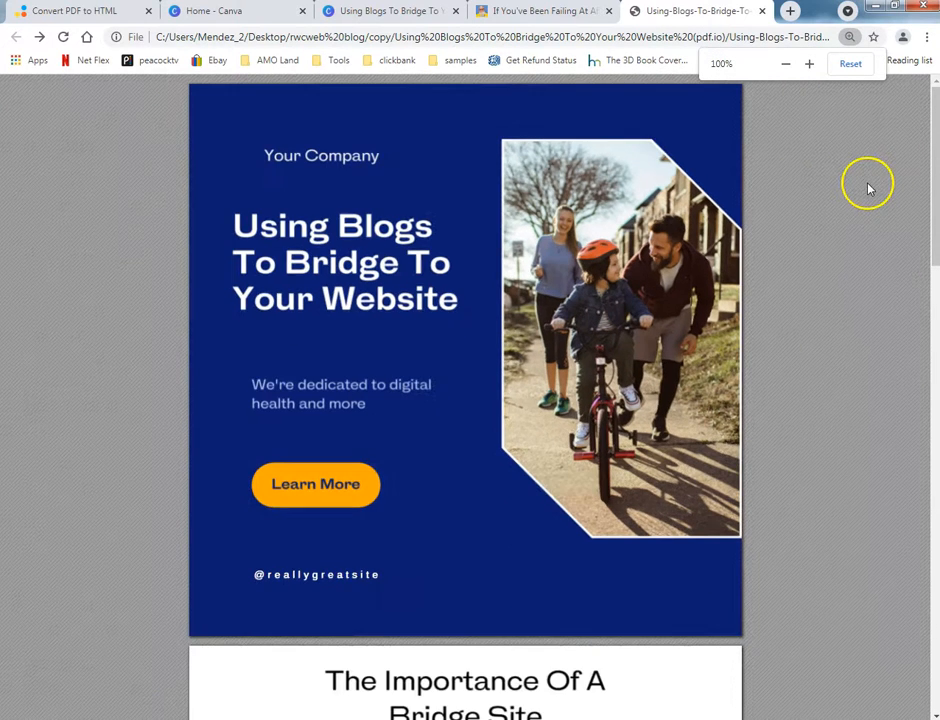
pyautogui.click(841, 187)
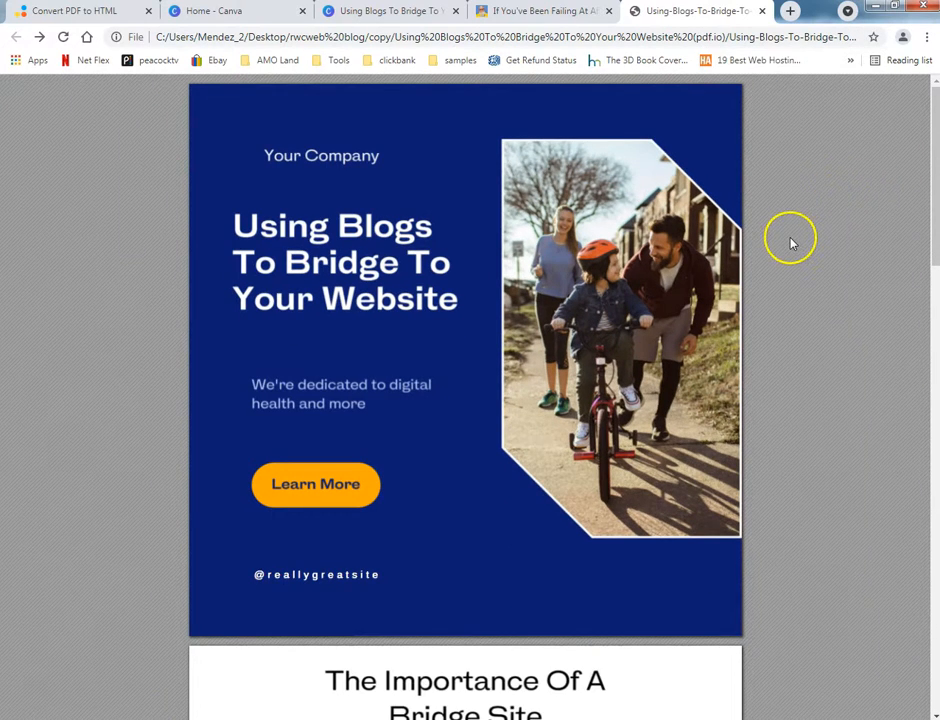
# Examine the layout and text of the cover and the three article sections, along with the page's file address.
pyautogui.scroll(-10, 789, 240)
pyautogui.scroll(-7, 820, 302)
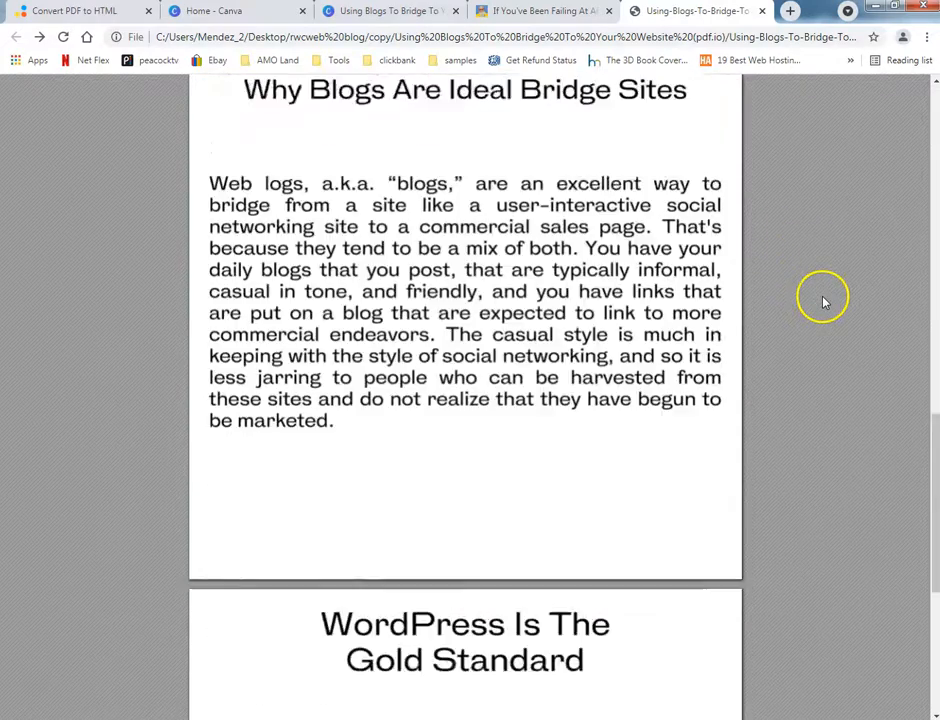
pyautogui.scroll(15, 810, 327)
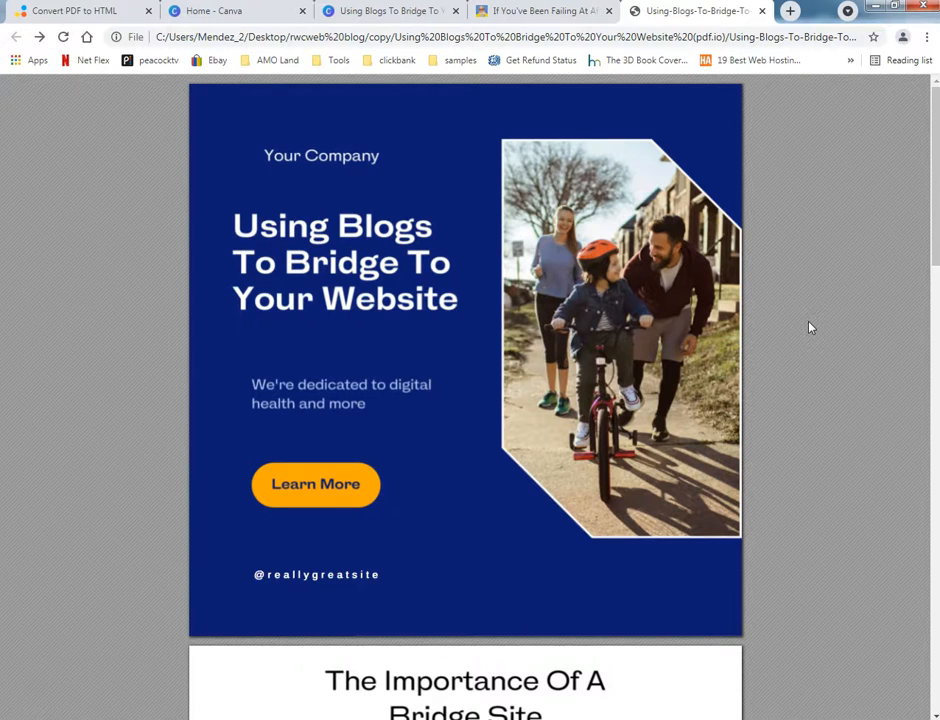
pyautogui.scroll(-3, 615, 497)
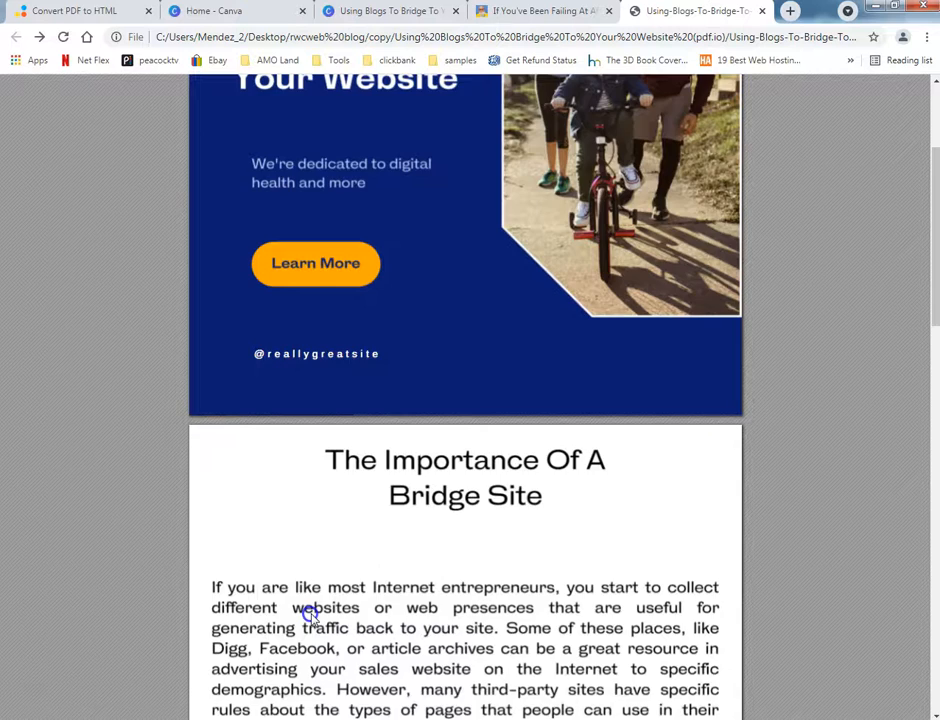
pyautogui.scroll(-4, 310, 614)
pyautogui.scroll(1, 240, 362)
pyautogui.click(210, 361)
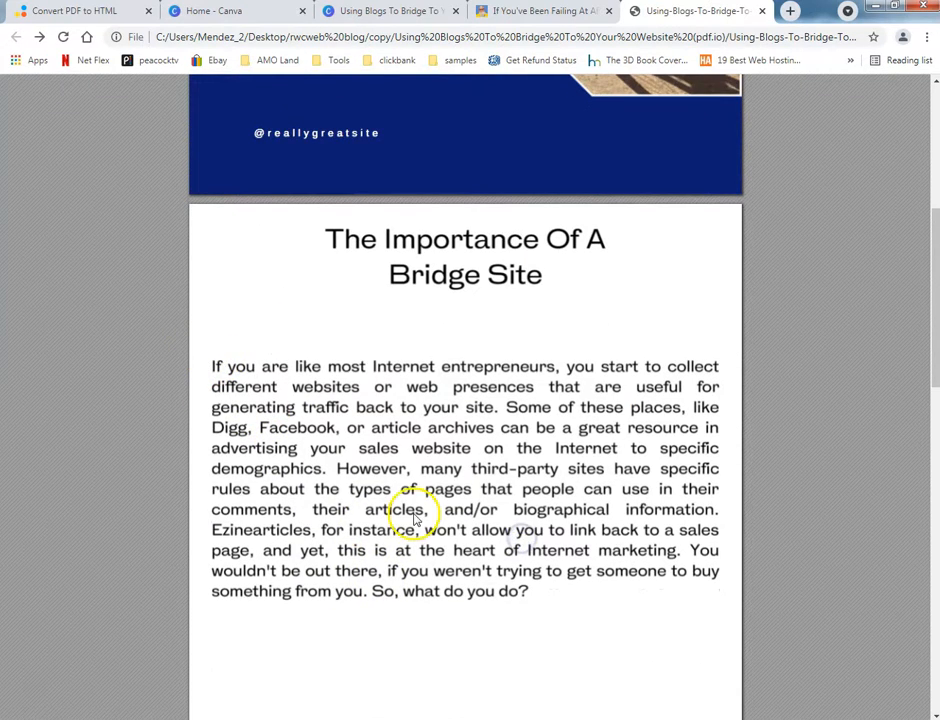
pyautogui.scroll(4, 420, 505)
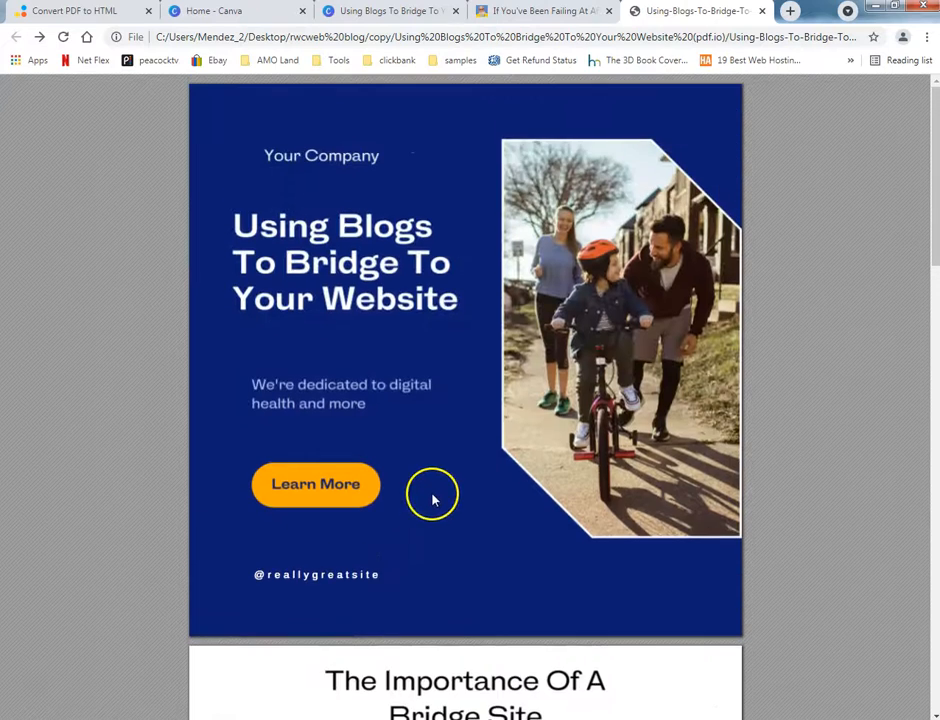
pyautogui.scroll(-10, 431, 500)
pyautogui.scroll(-4, 451, 499)
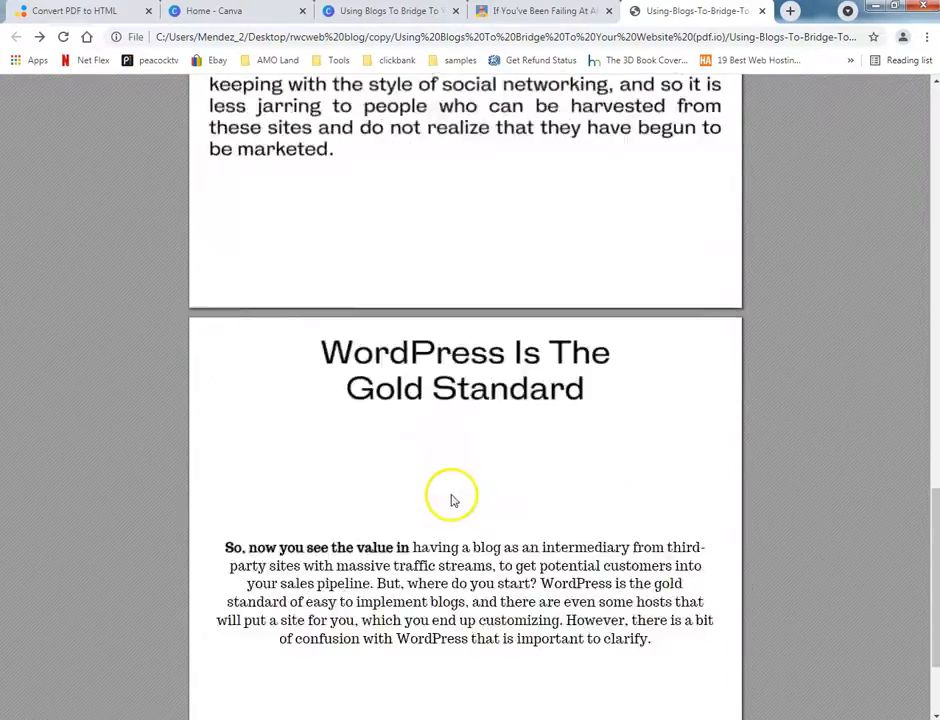
pyautogui.scroll(1, 400, 450)
pyautogui.scroll(7, 321, 436)
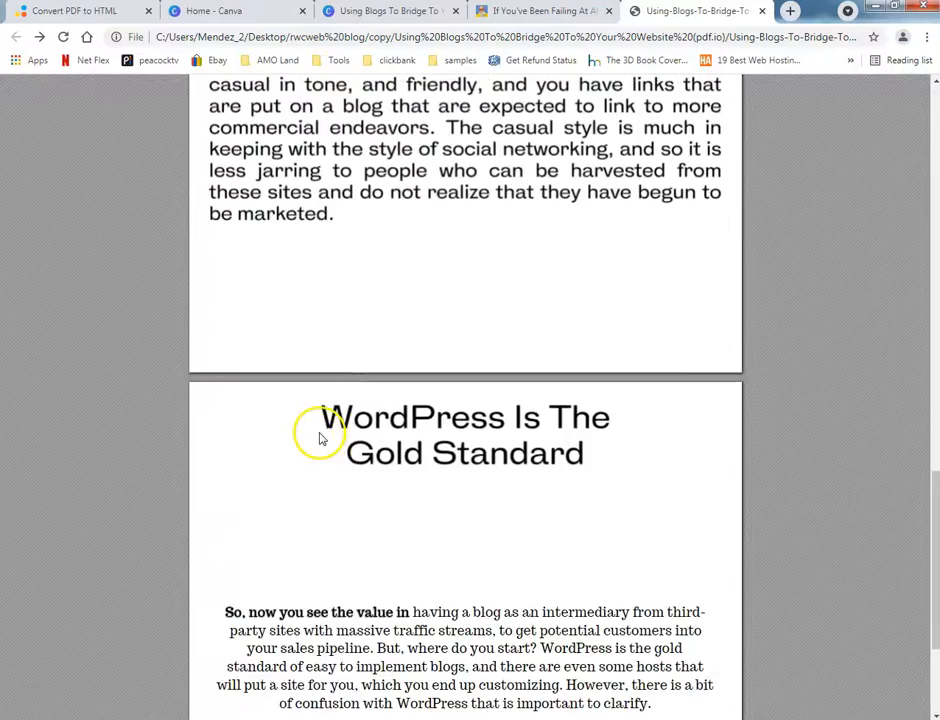
pyautogui.scroll(2, 322, 437)
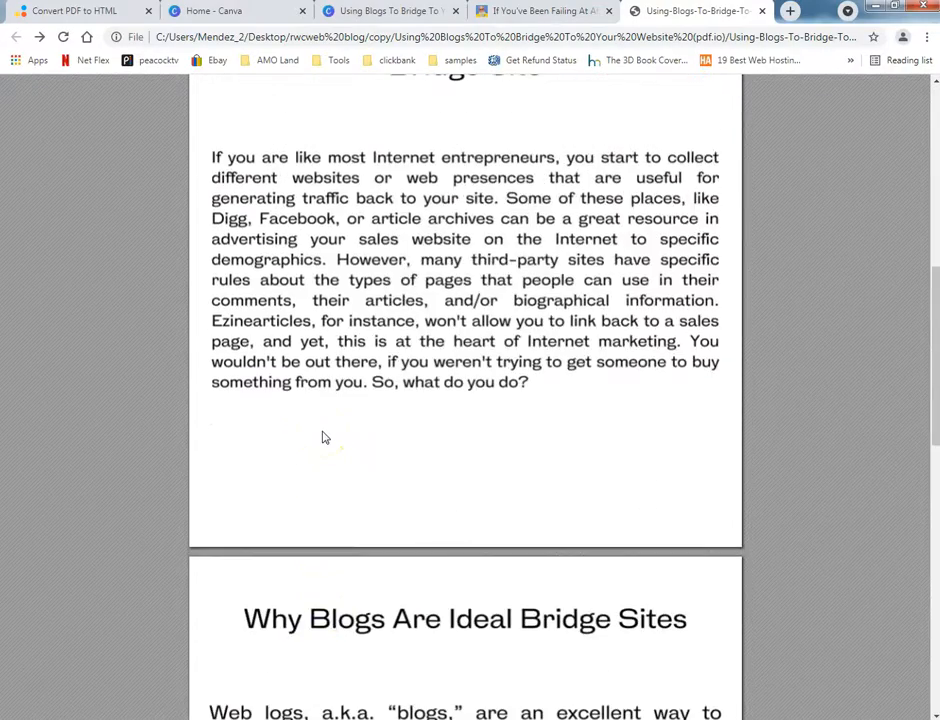
pyautogui.scroll(4, 322, 437)
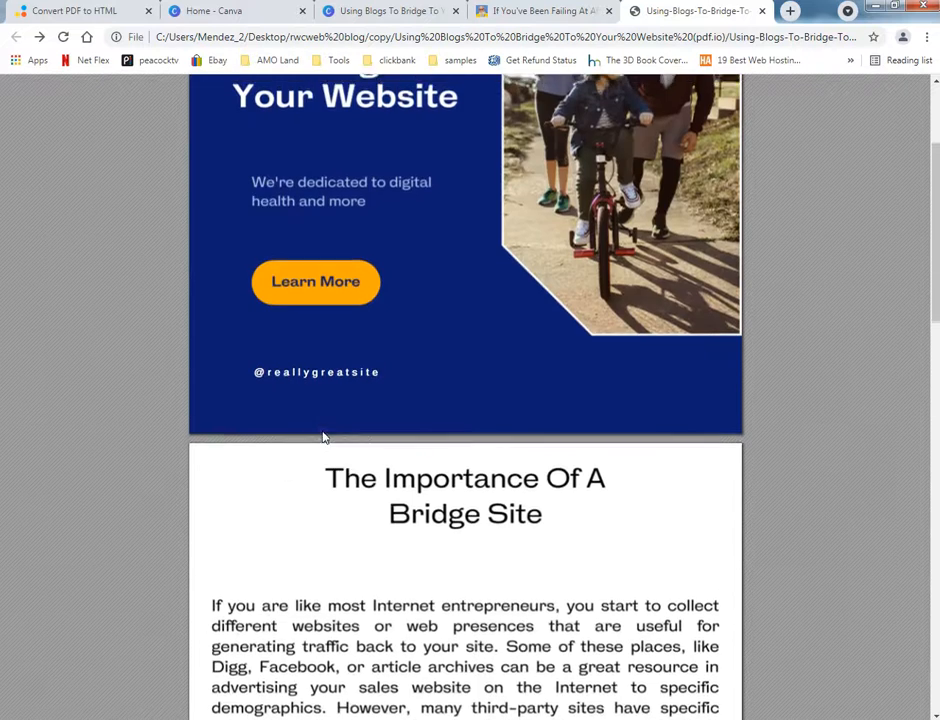
pyautogui.scroll(2, 322, 437)
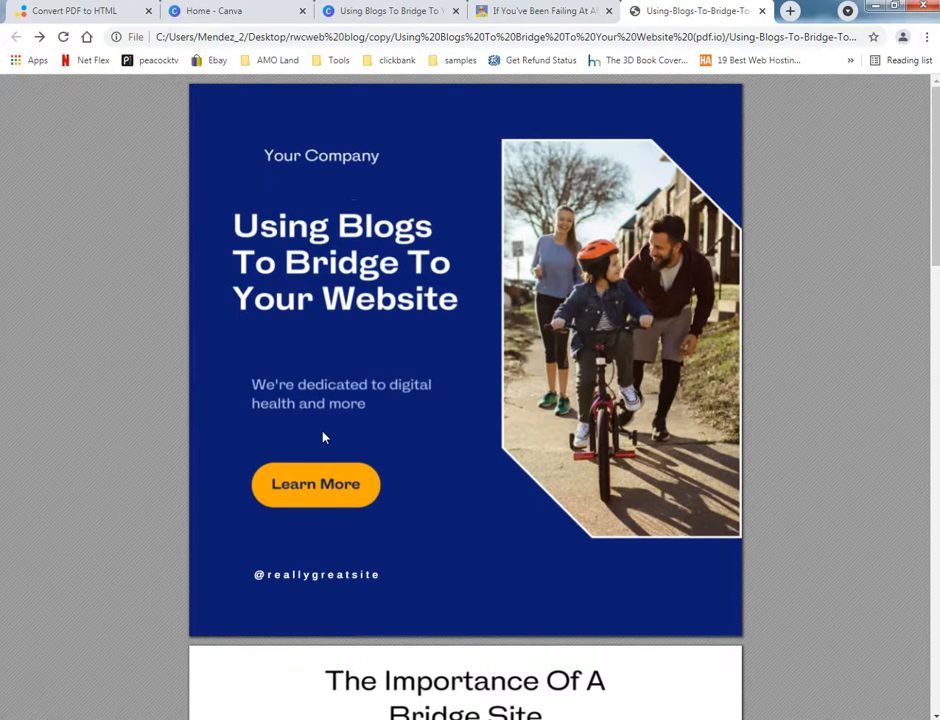
pyautogui.click(808, 36)
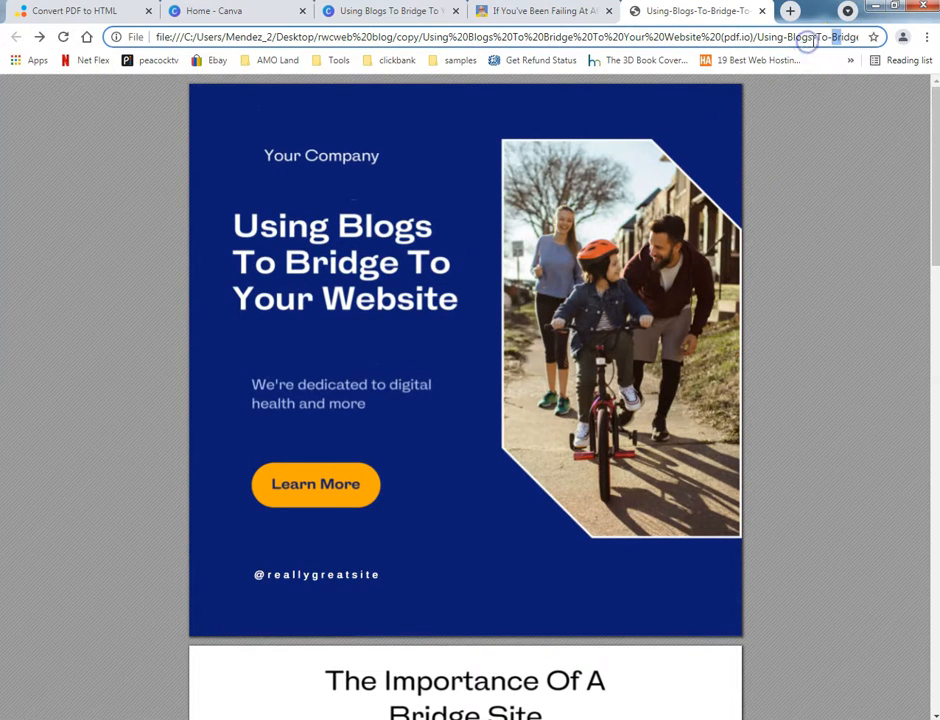
pyautogui.scroll(-5, 67, 315)
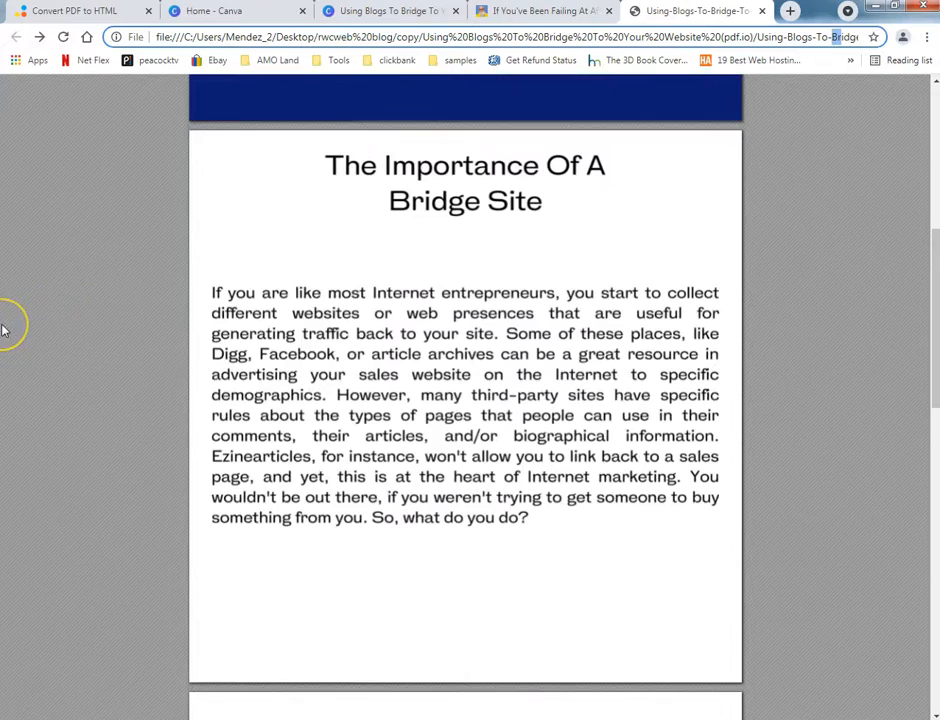
pyautogui.scroll(-10, 3, 330)
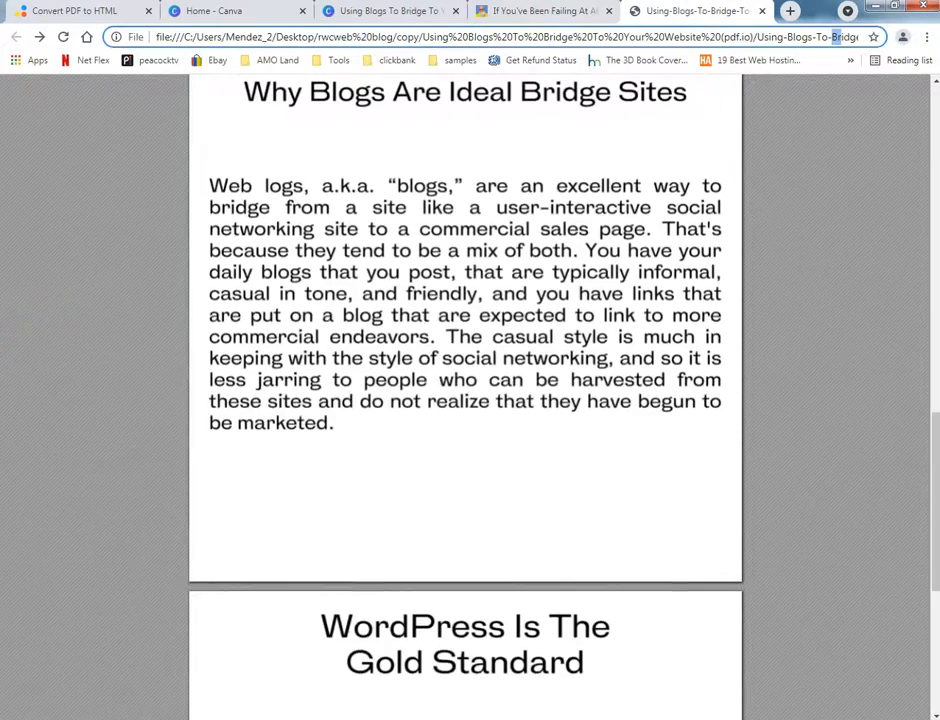
# Review the converted web page again from the cover through to the WordPress Is The Gold Standard section.
pyautogui.scroll(-2, 3, 340)
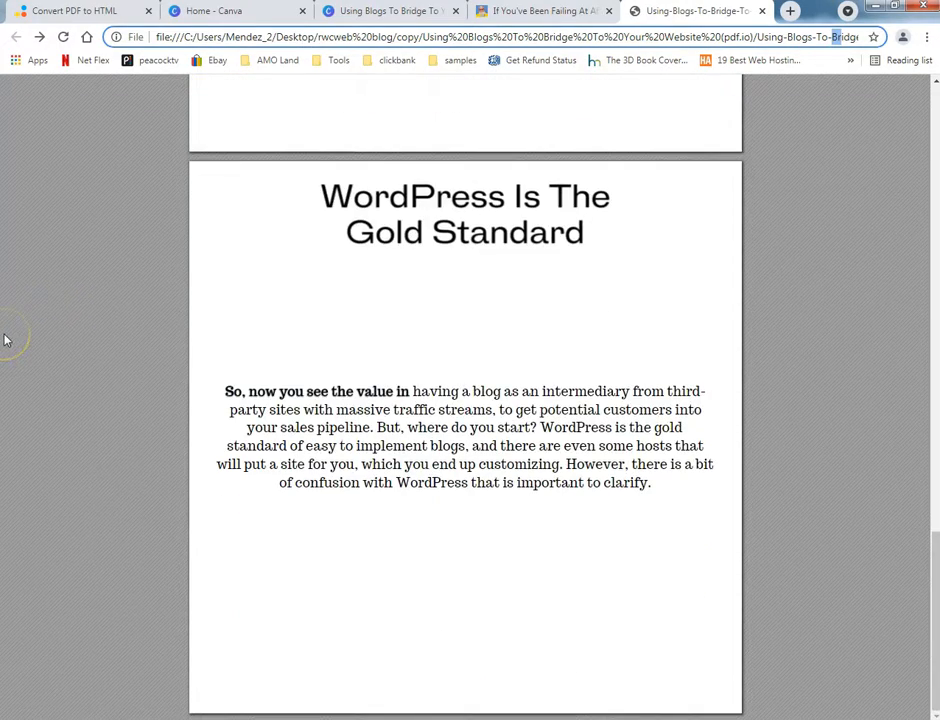
pyautogui.scroll(10, 143, 340)
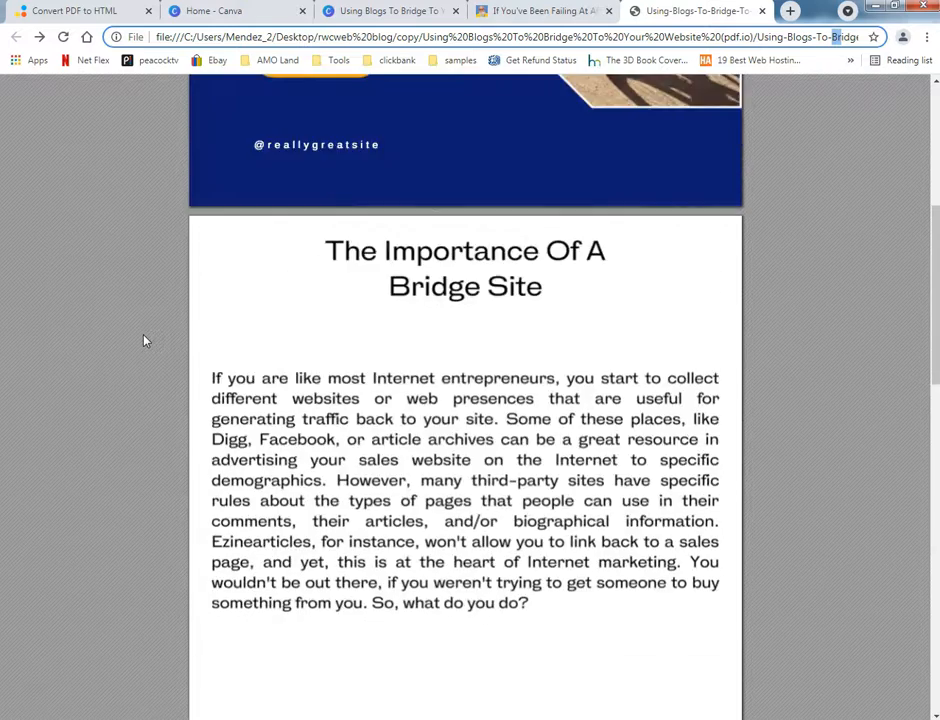
pyautogui.scroll(5, 143, 341)
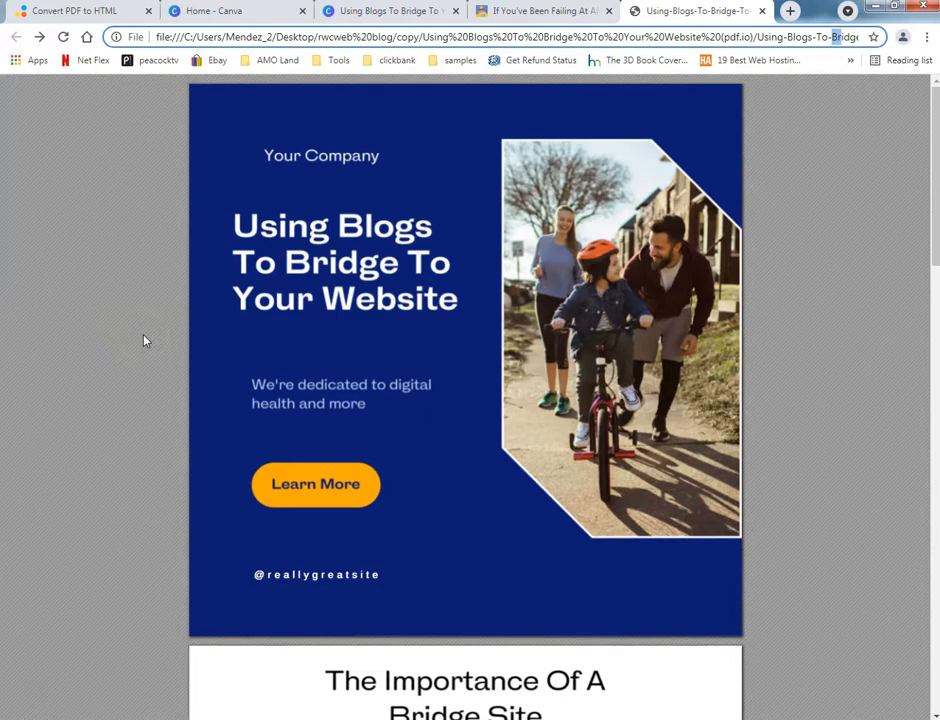
pyautogui.scroll(-4, 367, 424)
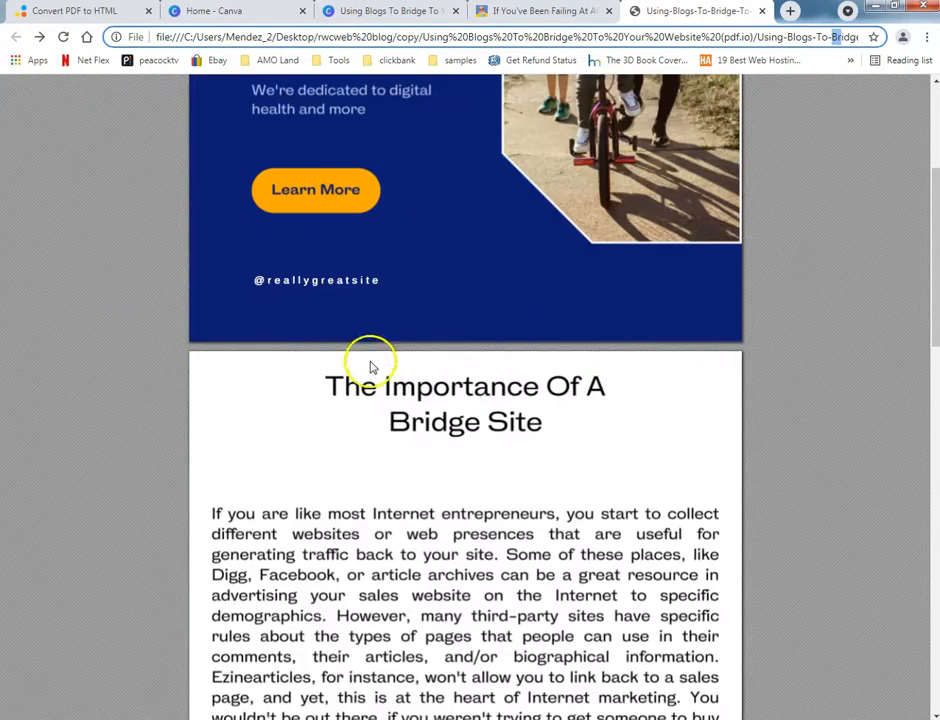
pyautogui.scroll(-9, 368, 370)
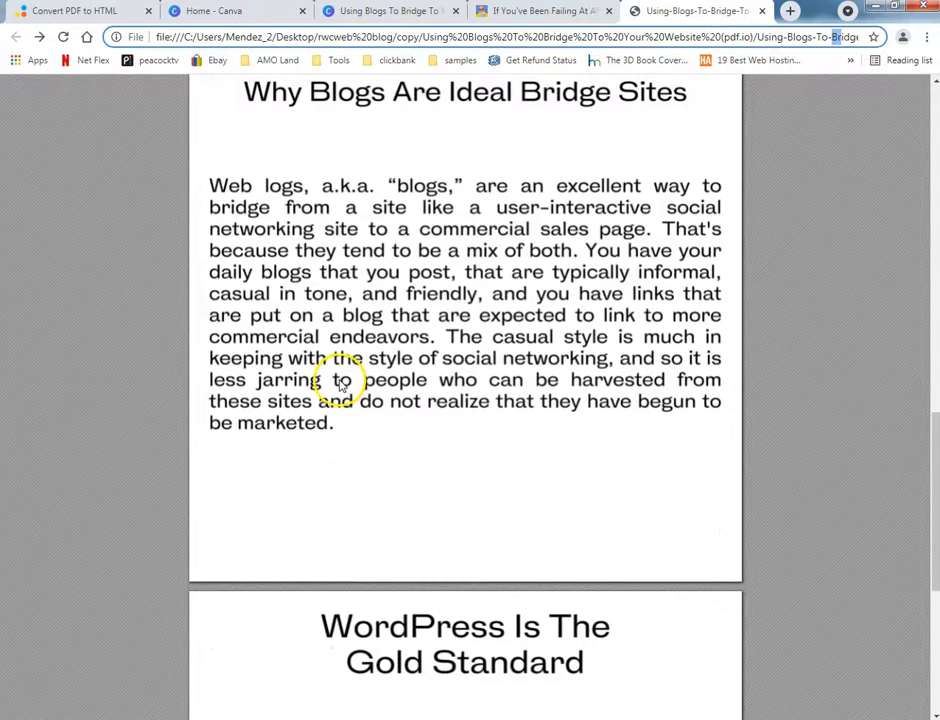
pyautogui.scroll(-4, 341, 386)
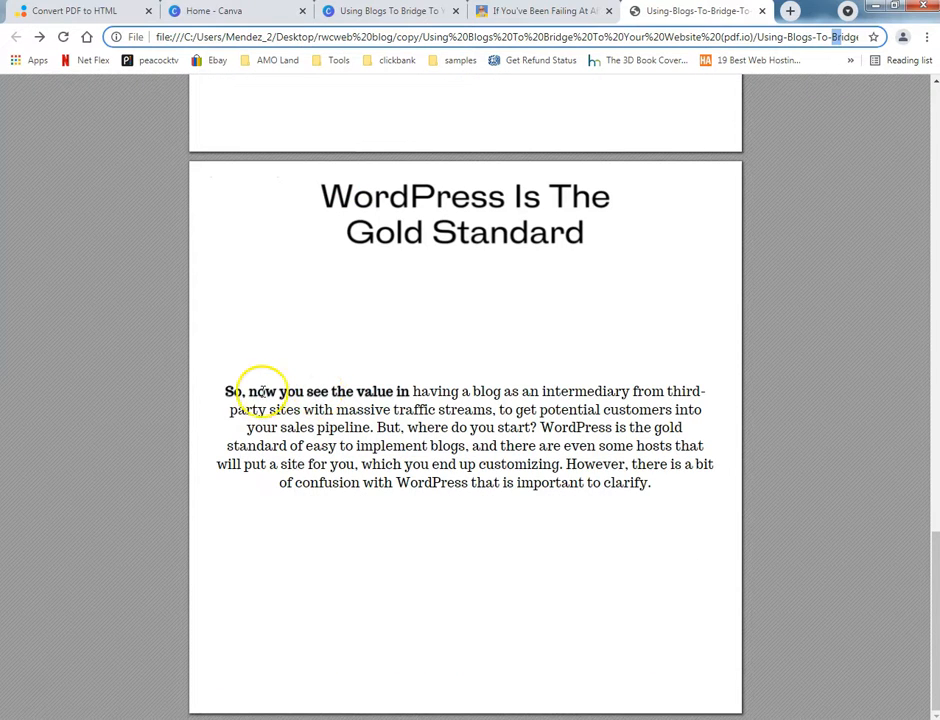
# Select the whole paragraph under WordPress Is The Gold Standard and search Google for it.
pyautogui.moveTo(226, 390); pyautogui.dragTo(420, 426)
pyautogui.click(641, 503)
pyautogui.moveTo(659, 490); pyautogui.dragTo(646, 479)
pyautogui.click(646, 478)
pyautogui.moveTo(224, 388); pyautogui.dragTo(648, 485)
pyautogui.click(651, 488)
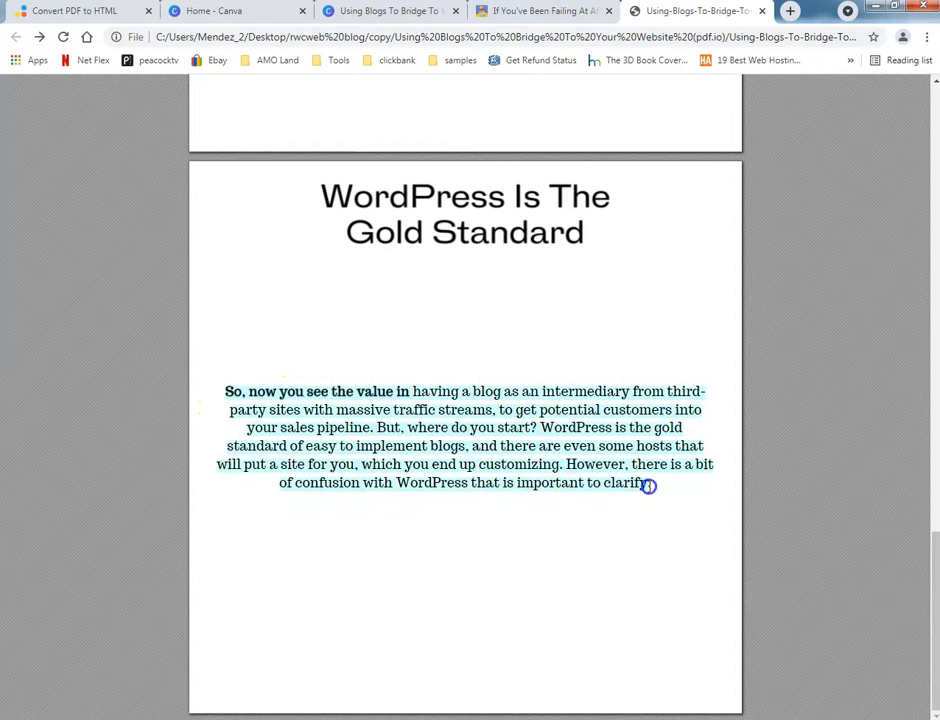
pyautogui.rightClick(600, 450)
pyautogui.click(662, 500)
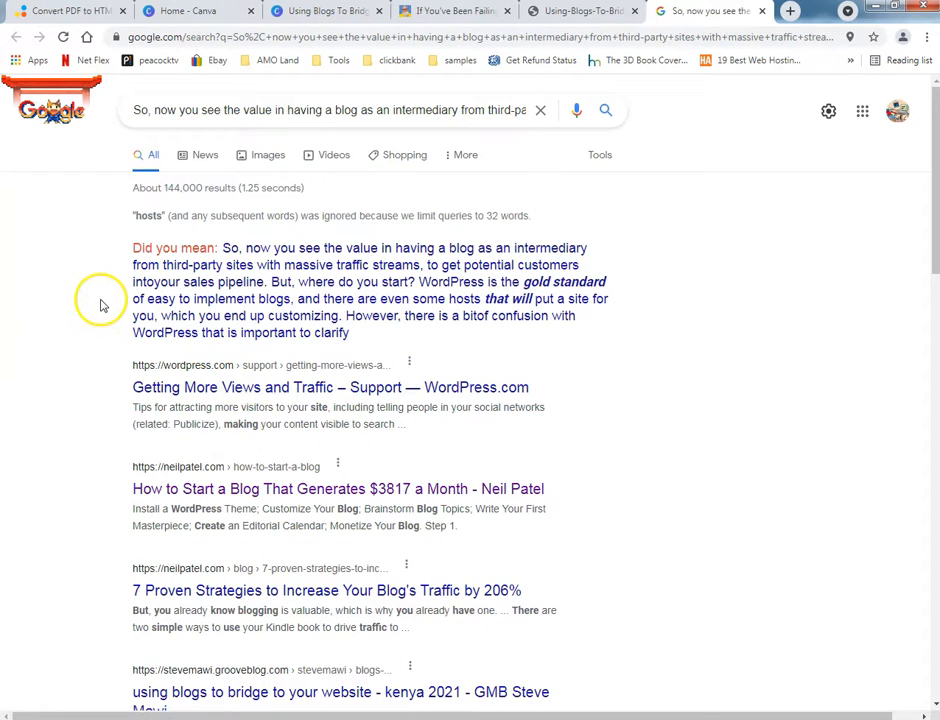
# Open the search result "7 Proven Strategies to Increase Your Blog's Traffic by 206%", skim the article and return to the Google results.
pyautogui.scroll(-5, 100, 303)
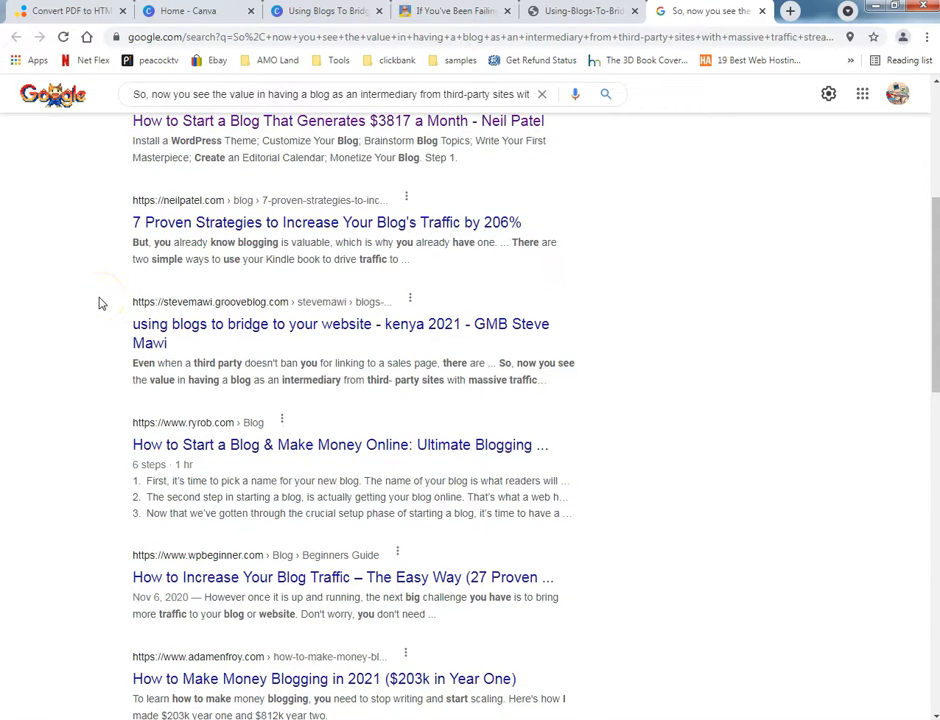
pyautogui.scroll(2, 100, 303)
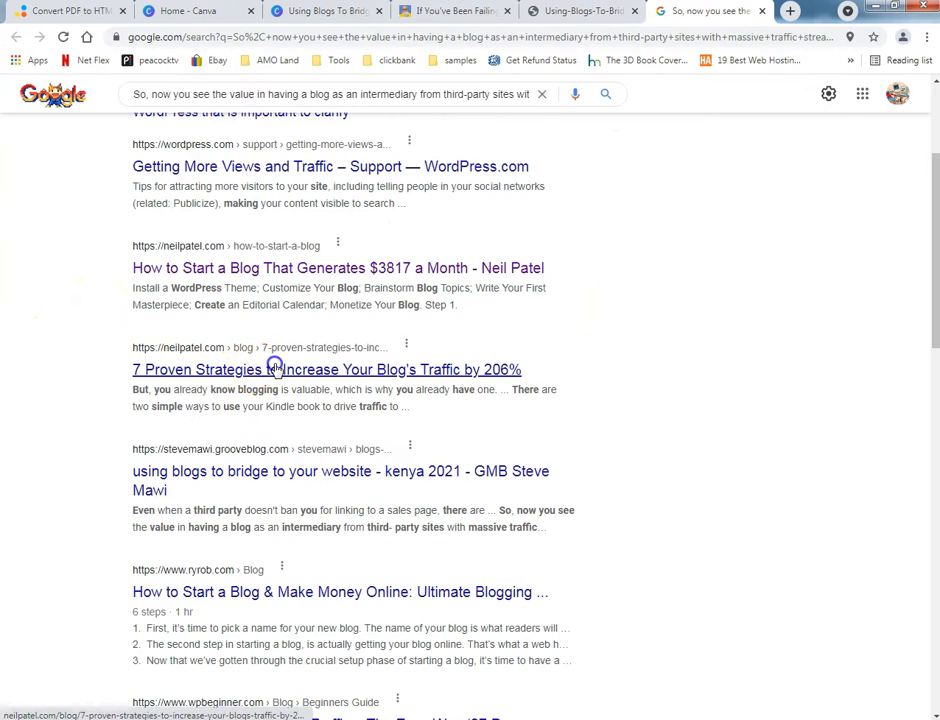
pyautogui.scroll(-5, 250, 375)
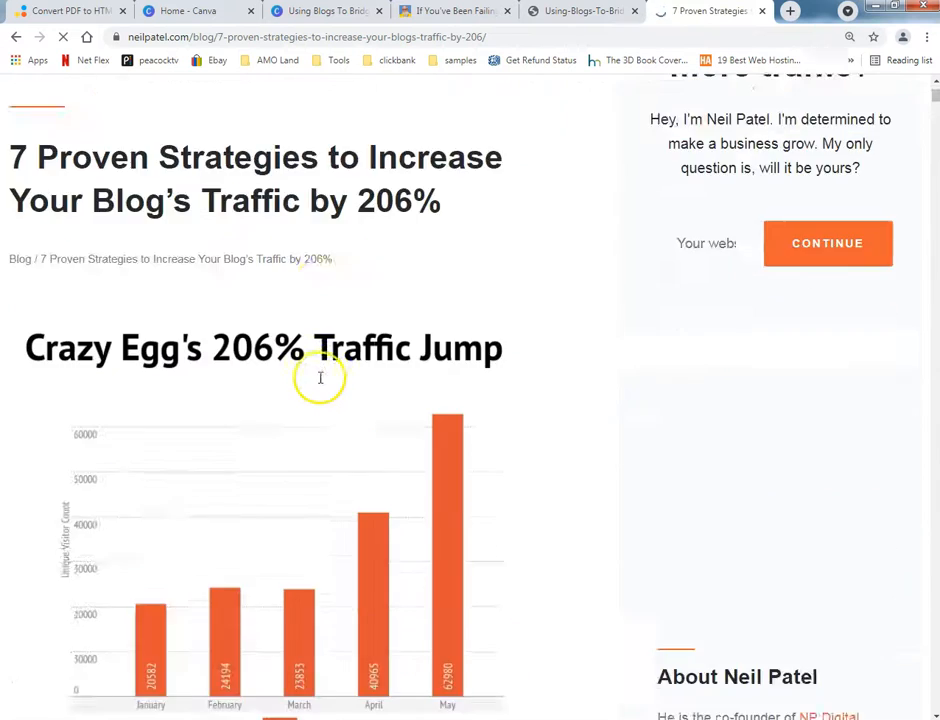
pyautogui.scroll(-12, 316, 382)
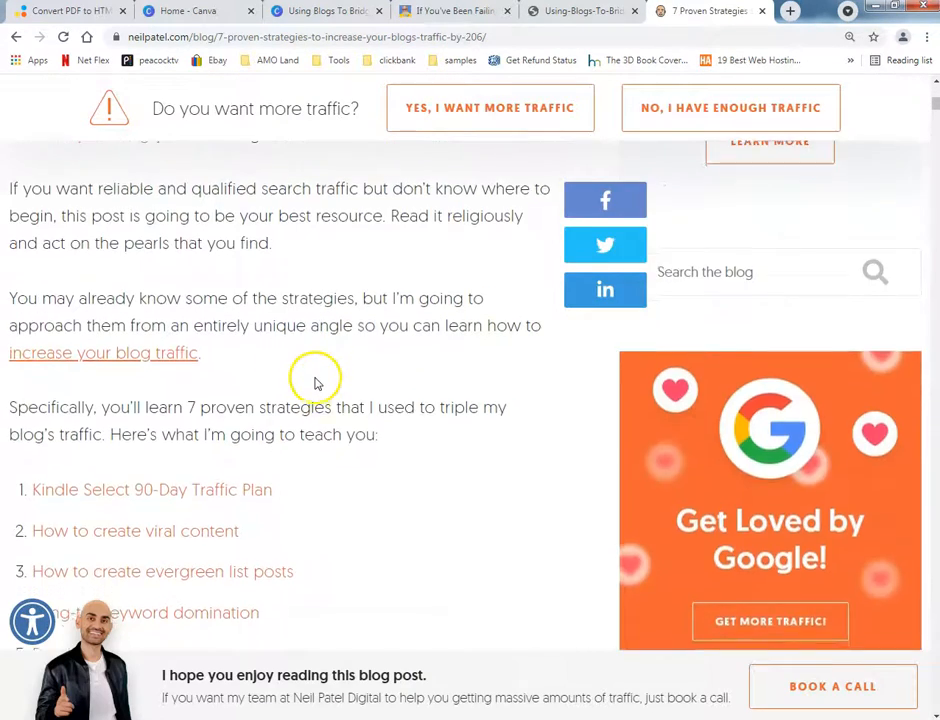
pyautogui.scroll(15, 312, 378)
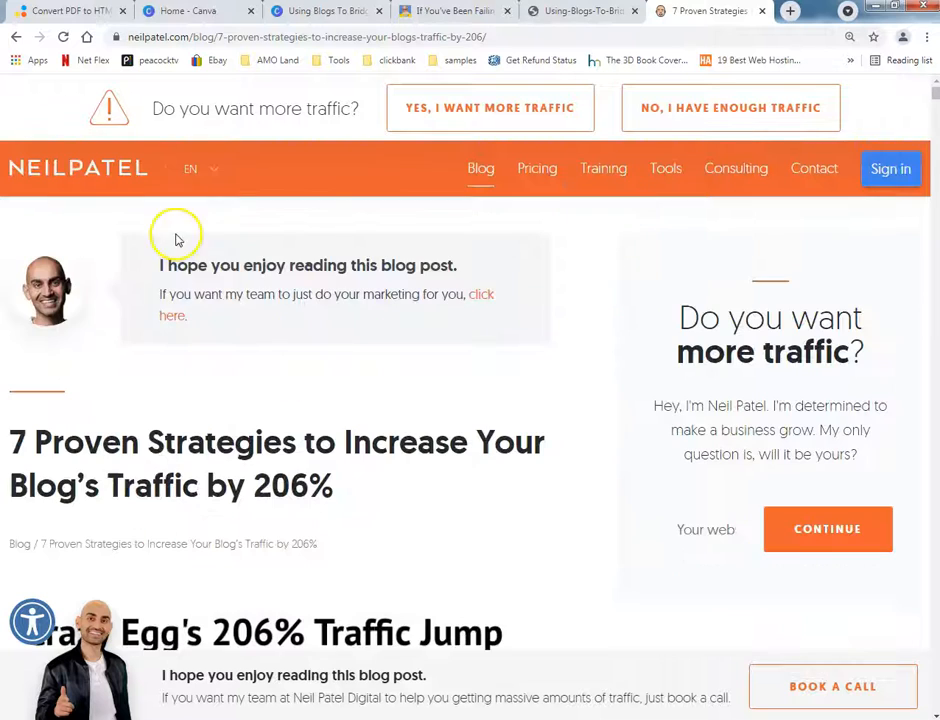
pyautogui.click(16, 38)
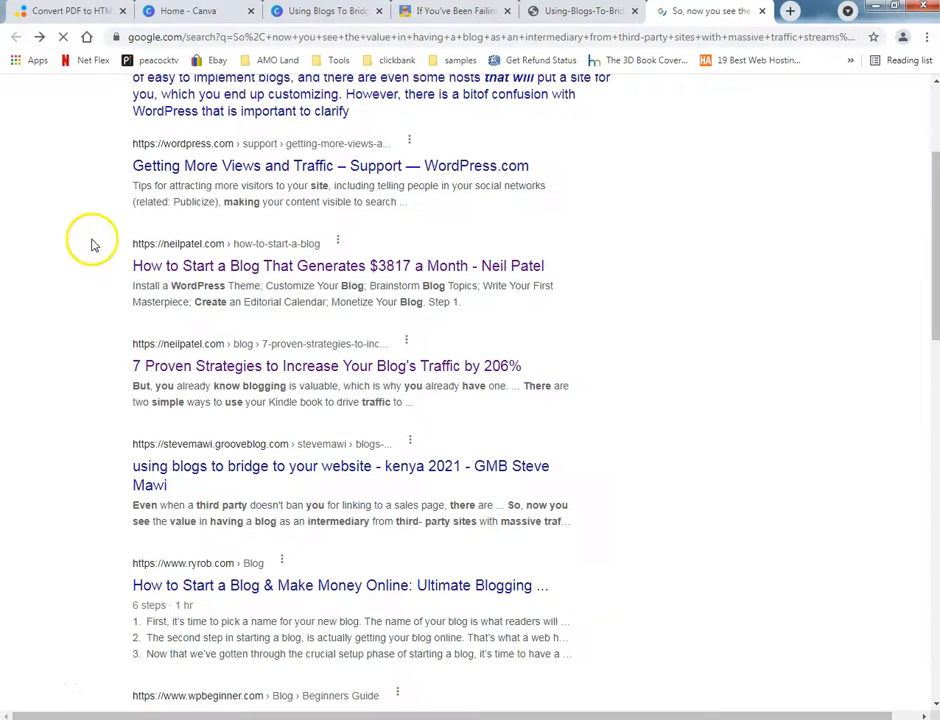
pyautogui.scroll(2, 590, 340)
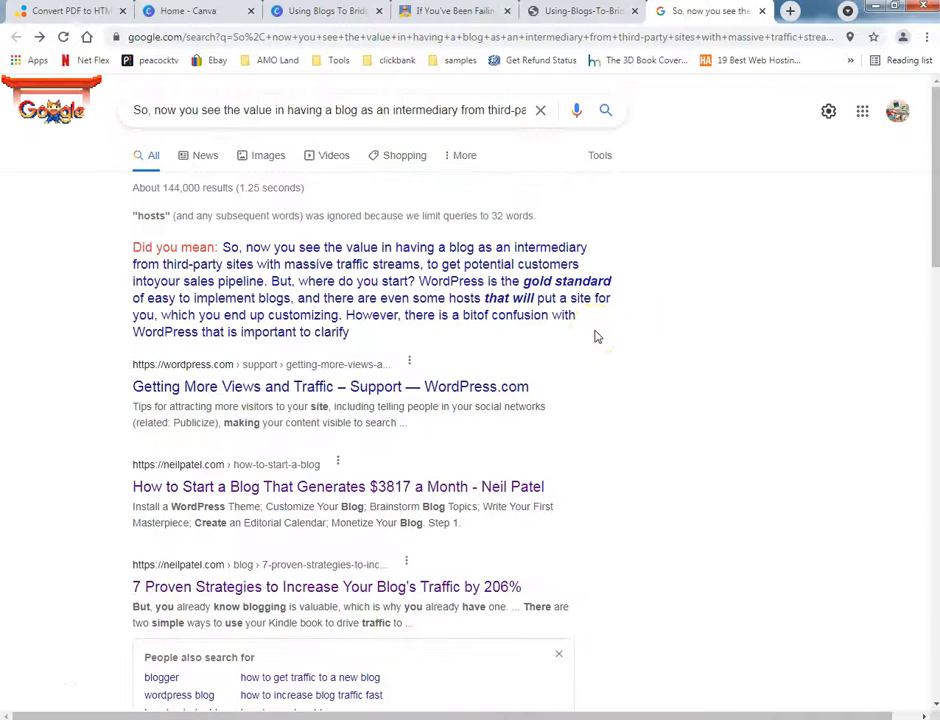
# Switch to the open rwcweb.com page and view its name and email sign-up form.
pyautogui.click(443, 12)
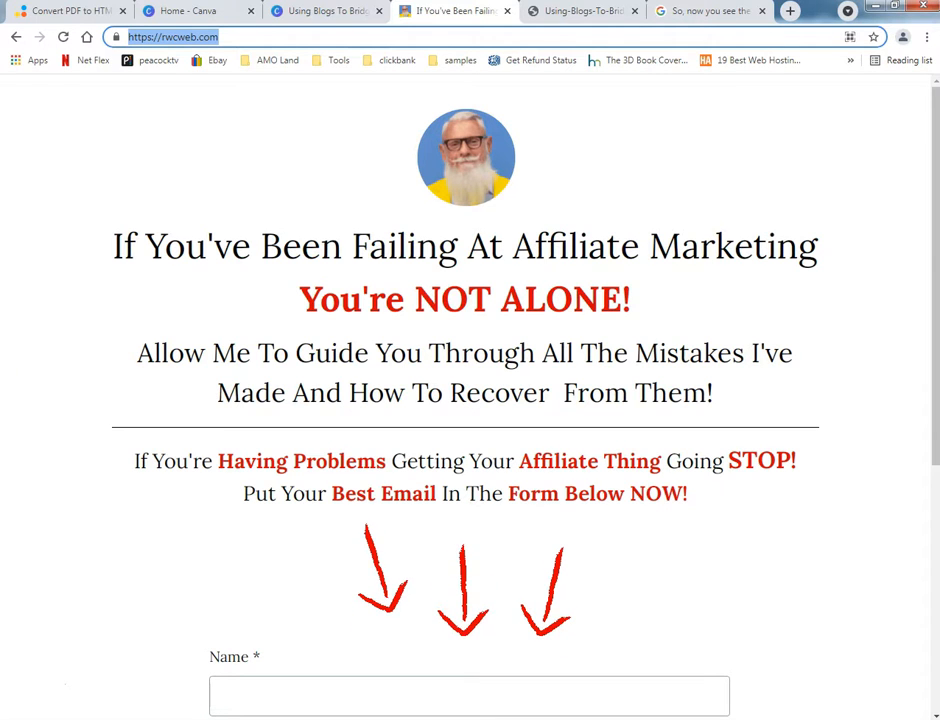
pyautogui.scroll(-3, 865, 573)
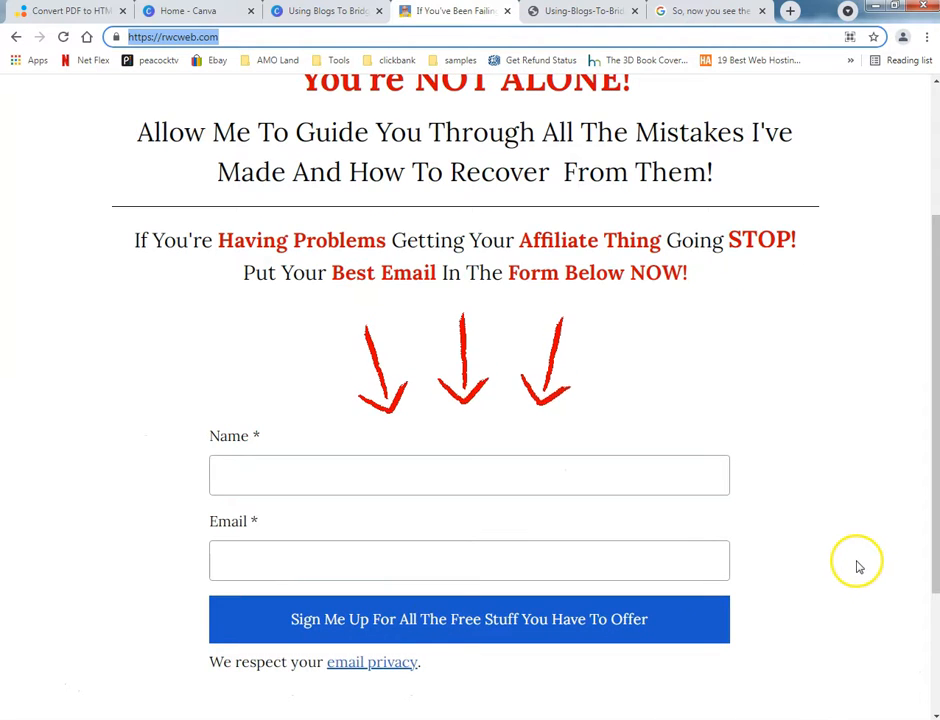